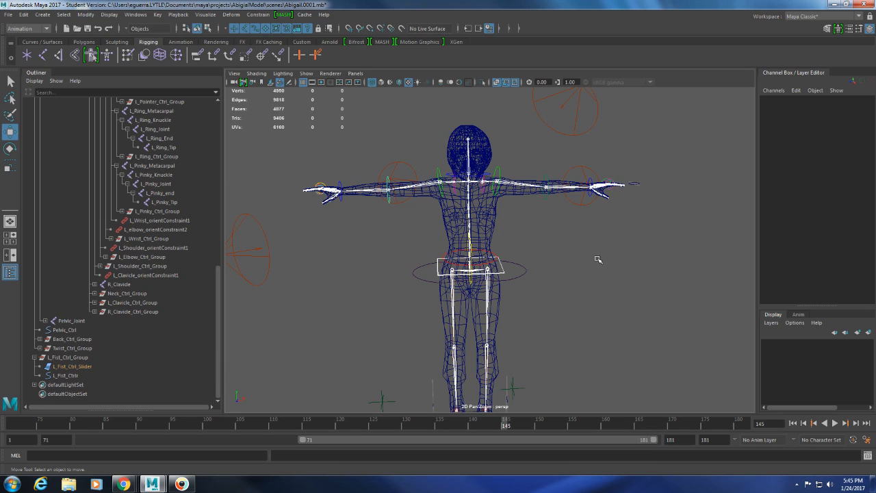
- Try rotating the left pinky control, L_Pinky_Ctrl, to test how the pinky joints follow it
alt+drag(589, 230, 534, 277)
alt+right_drag(534, 277, 614, 290)
alt+middle_drag(614, 290, 614, 290)
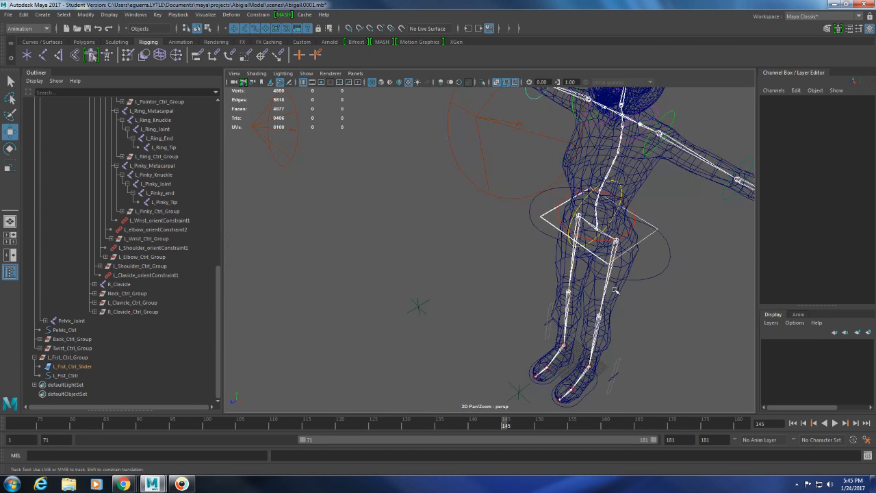
alt+drag(614, 290, 246, 330)
alt+drag(415, 278, 479, 268)
alt+right_drag(479, 268, 475, 345)
alt+drag(474, 345, 476, 311)
alt+right_drag(476, 311, 393, 322)
alt+middle_drag(477, 365, 483, 319)
alt+right_drag(483, 319, 520, 426)
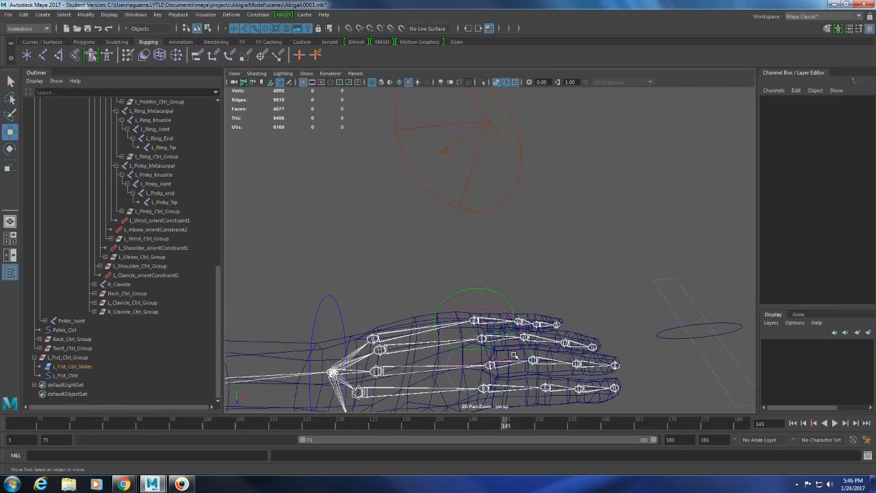
click(473, 291)
key(e)
drag(485, 288, 548, 350)
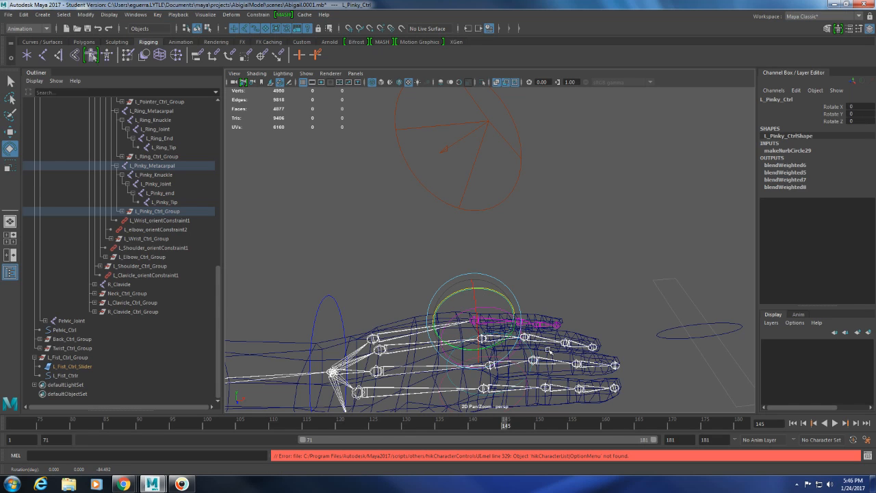
- Test the left fist control, L_Fist_Ctrlr, by moving it, undo the move and set its Translate Z to 0
click(740, 329)
key(w)
alt+drag(708, 328, 645, 329)
drag(395, 319, 468, 264)
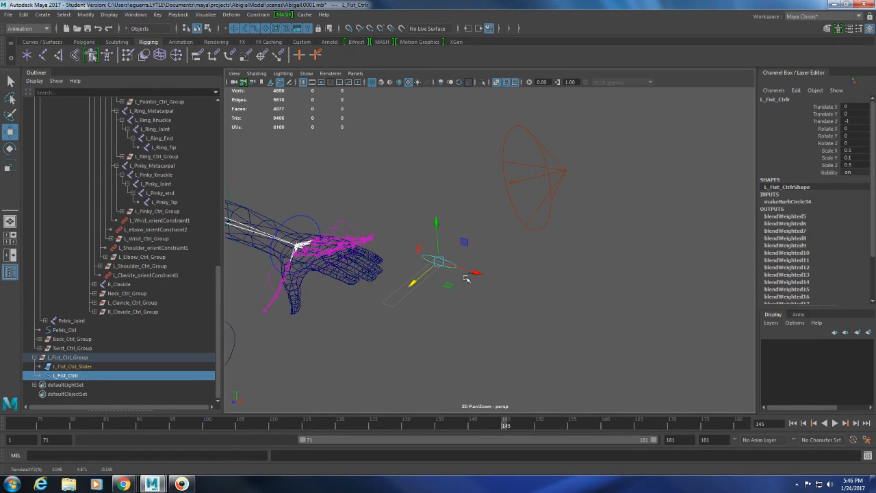
key(ctrl+z)
double_click(858, 122)
key(Return)
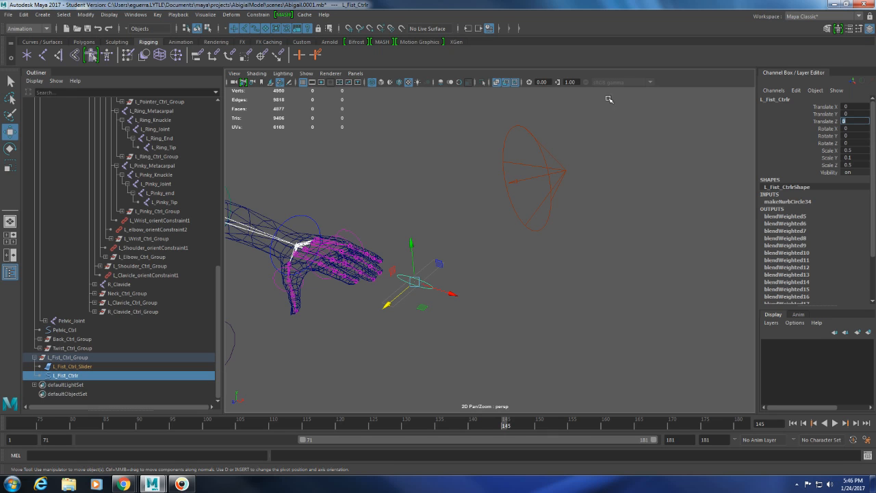
click(350, 233)
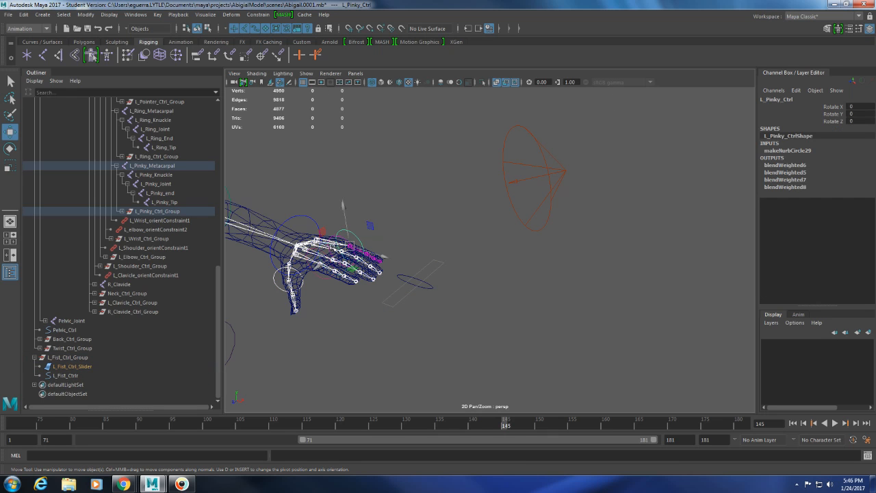
click(330, 248)
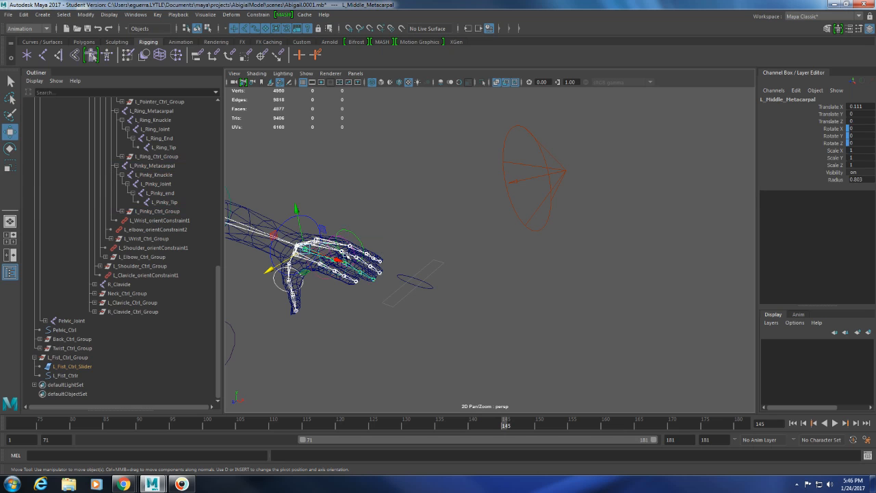
click(420, 285)
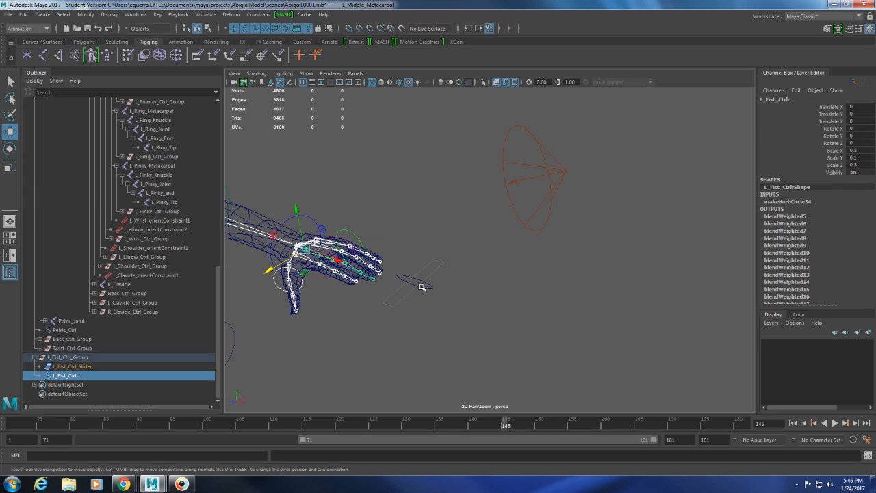
alt+drag(307, 349, 344, 348)
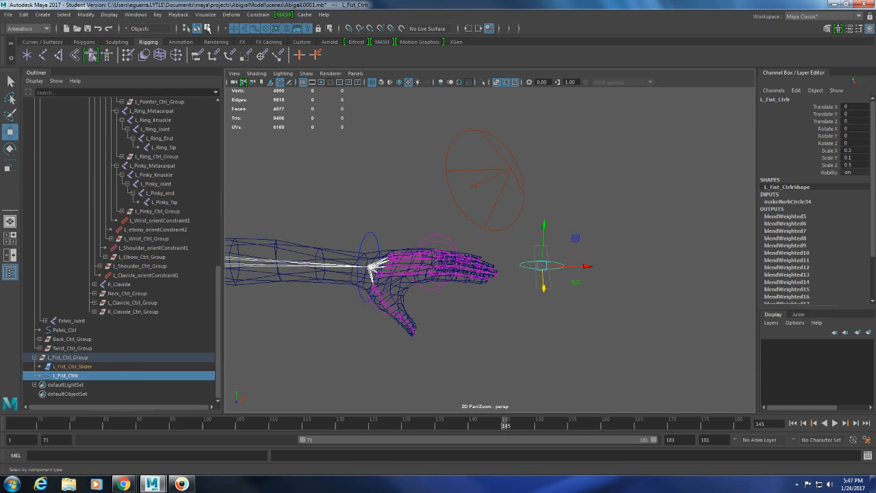
- Create a NURBS plane with the Y axis, width 1 and length 1
click(45, 17)
mouse_move(58, 39)
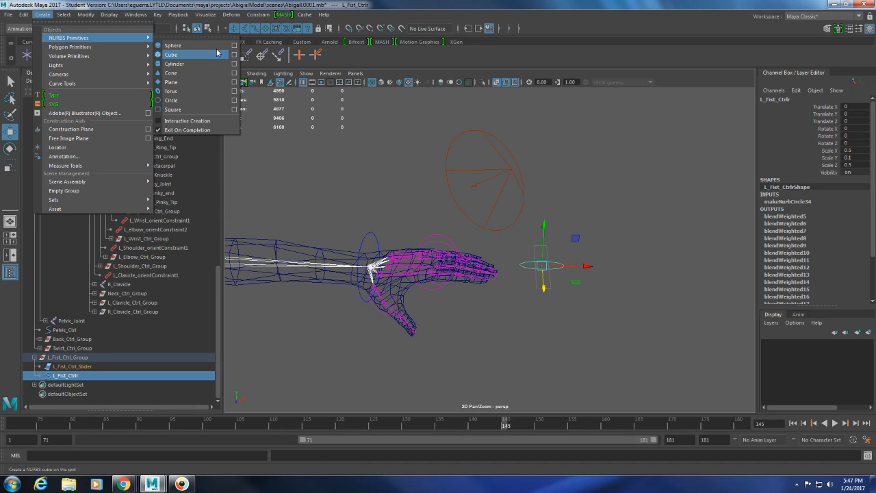
click(234, 83)
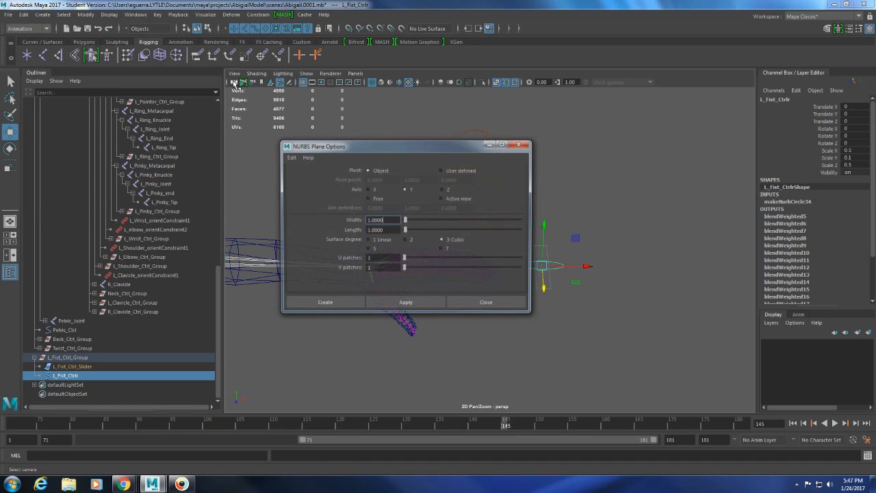
click(325, 304)
scroll(333, 303, down, 10)
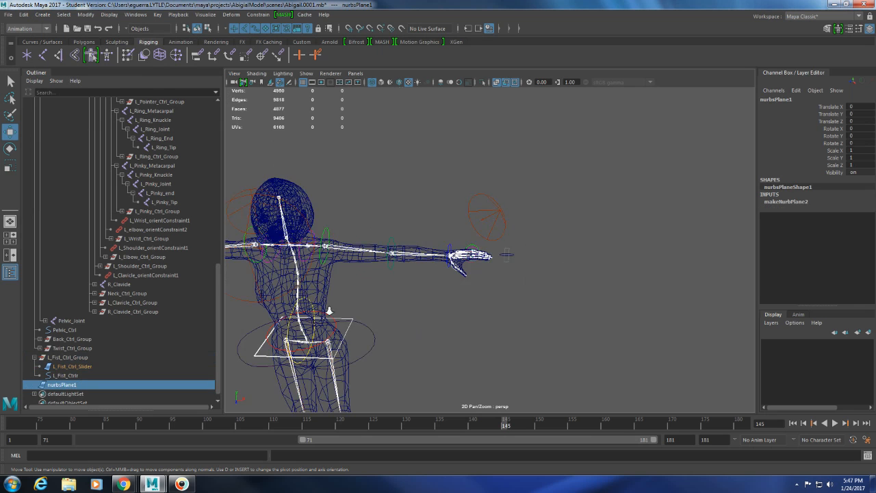
scroll(404, 305, up, 8)
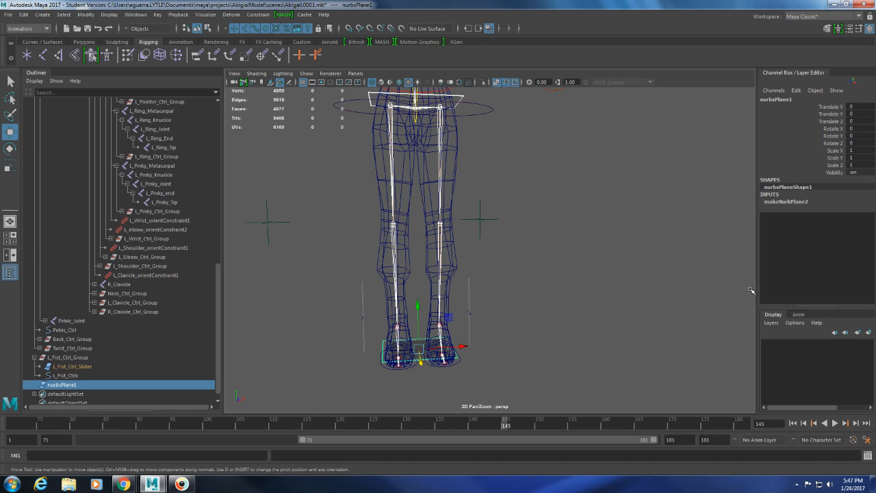
- Set the new NURBS plane's Scale X to 0.2 and Scale Z to 2
click(862, 150)
key(Return)
click(862, 150)
key(BackSpace)
text(2)
key(Return)
click(850, 165)
text(2)
key(Return)
alt+drag(390, 220, 407, 238)
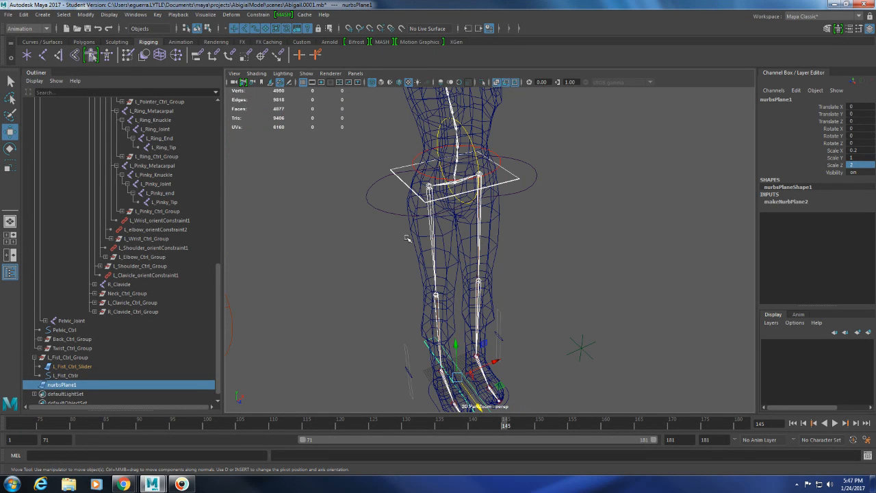
- Try creating a NURBS circle with its normal axis set to X
click(44, 14)
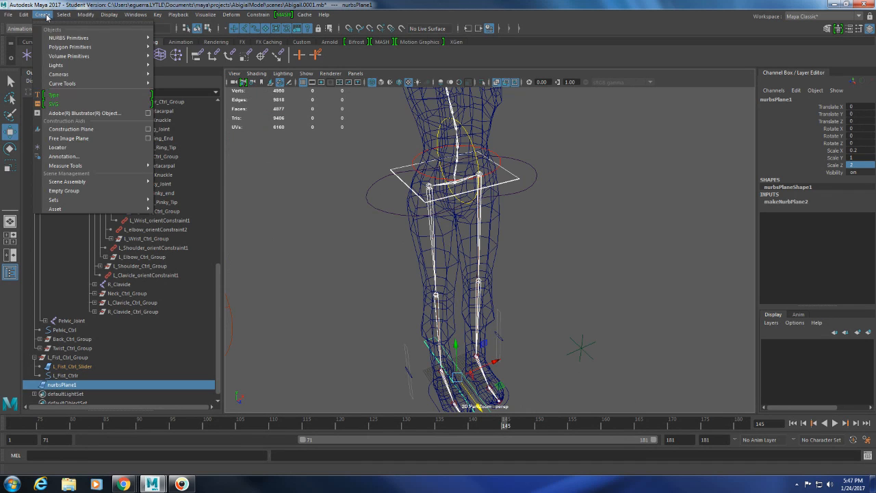
mouse_move(62, 39)
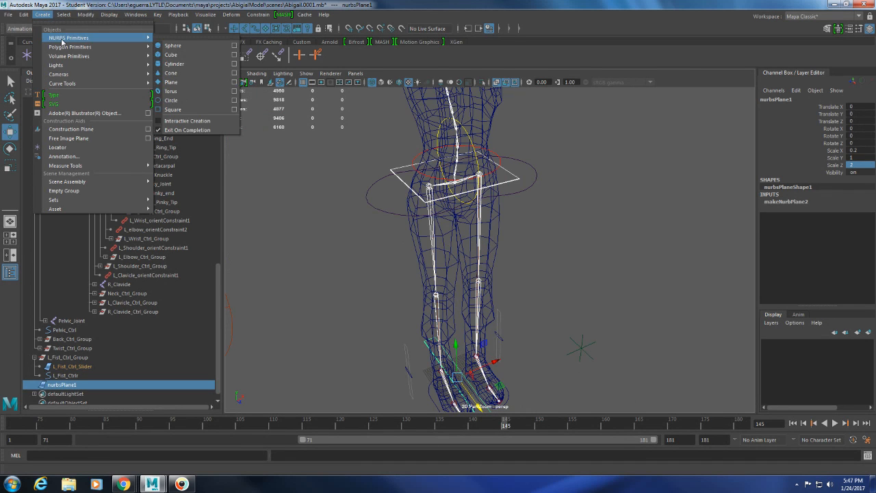
click(234, 100)
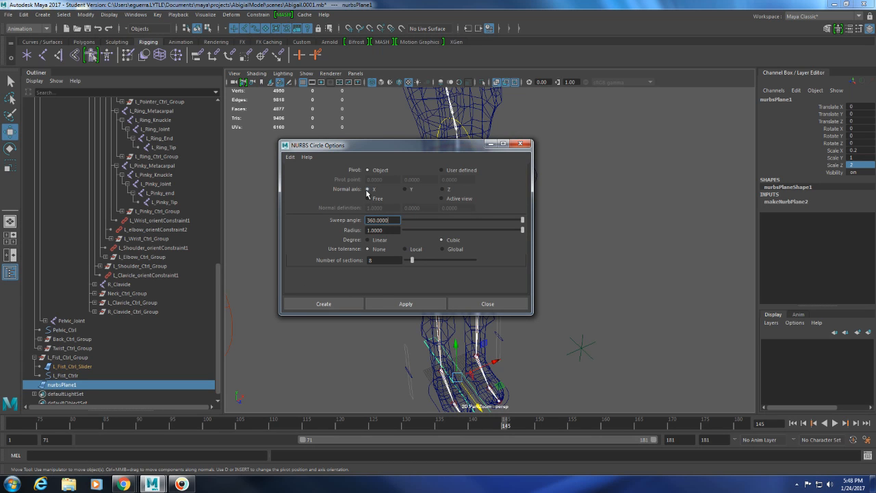
click(342, 303)
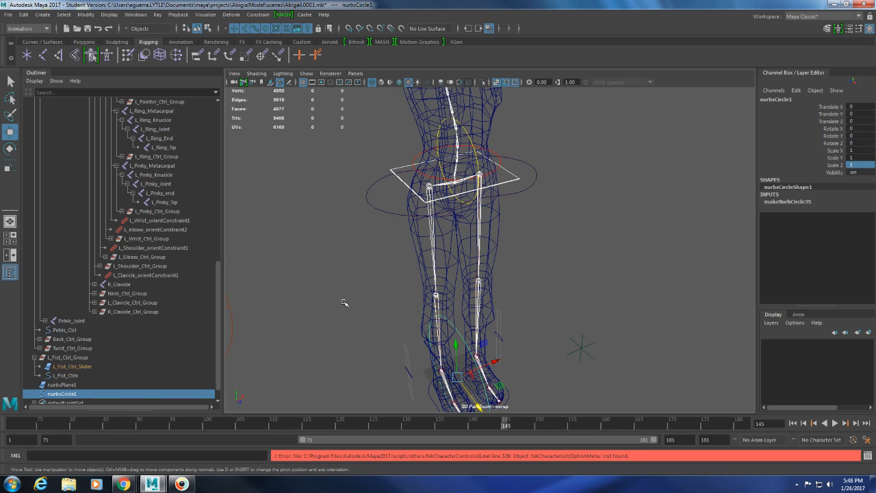
key(ctrl+z)
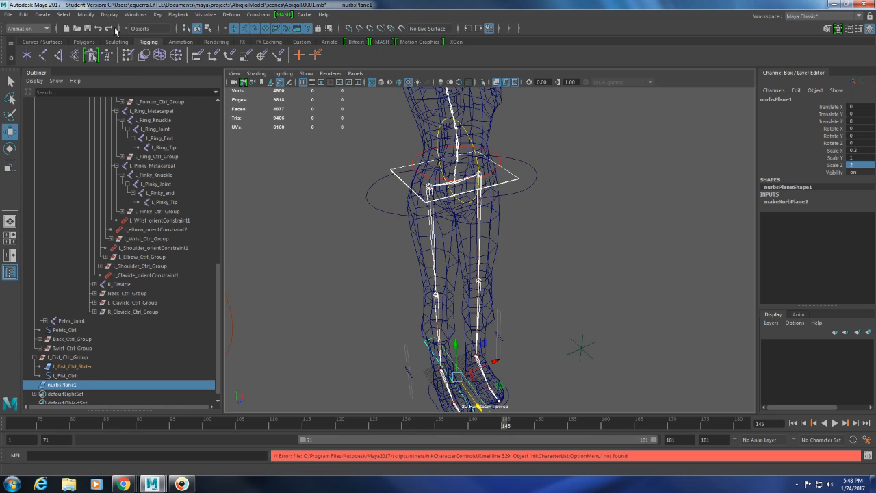
- Create a NURBS circle with normal axis Z, a 360 degree sweep, radius 1 and 8 sections
click(66, 15)
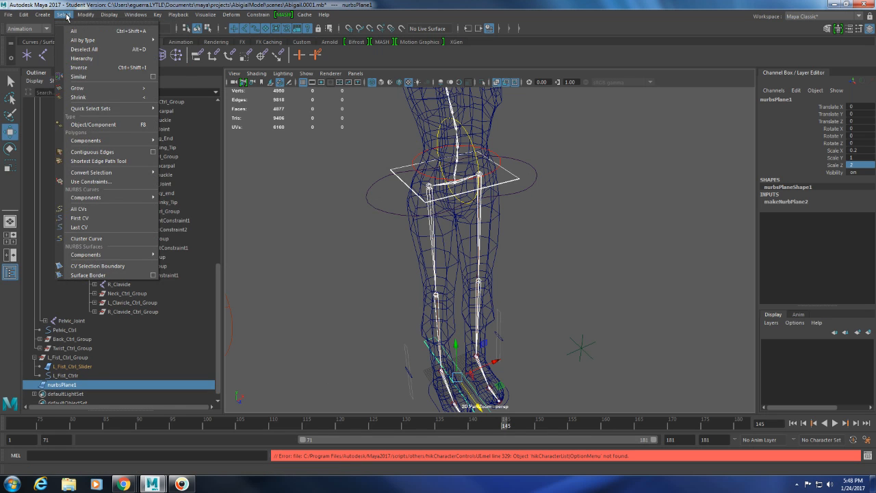
mouse_move(43, 15)
mouse_move(54, 40)
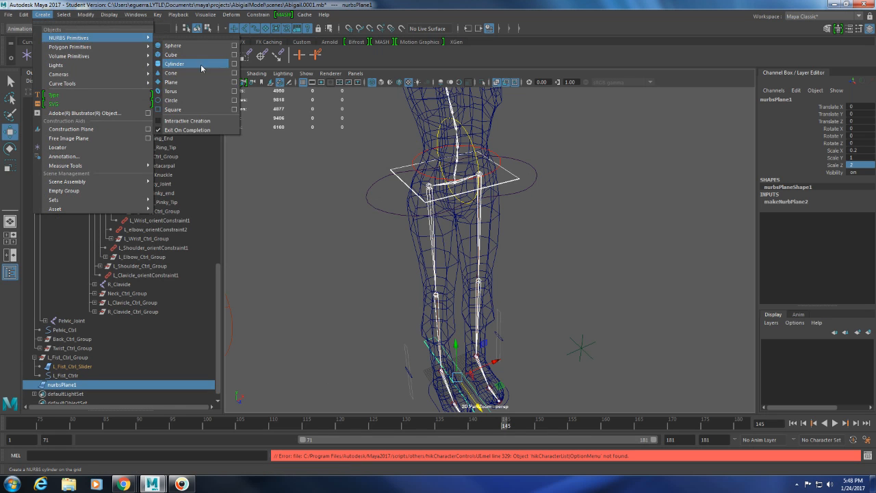
click(233, 101)
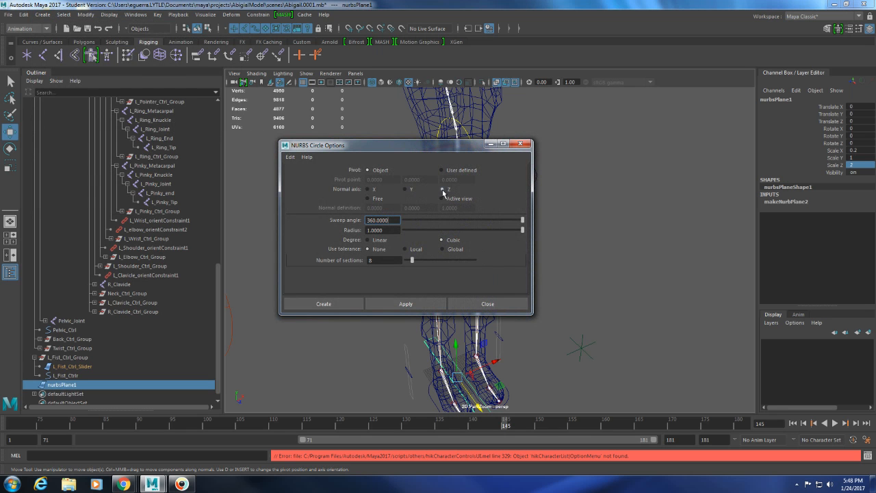
click(344, 303)
- Freeze the transformations of the NURBS plane at the feet
alt+drag(439, 304, 614, 360)
scroll(453, 327, up, 3)
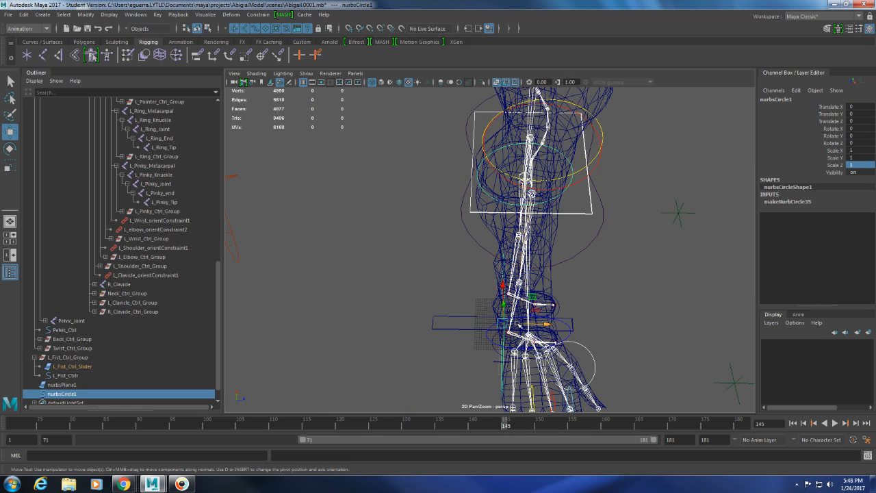
click(466, 319)
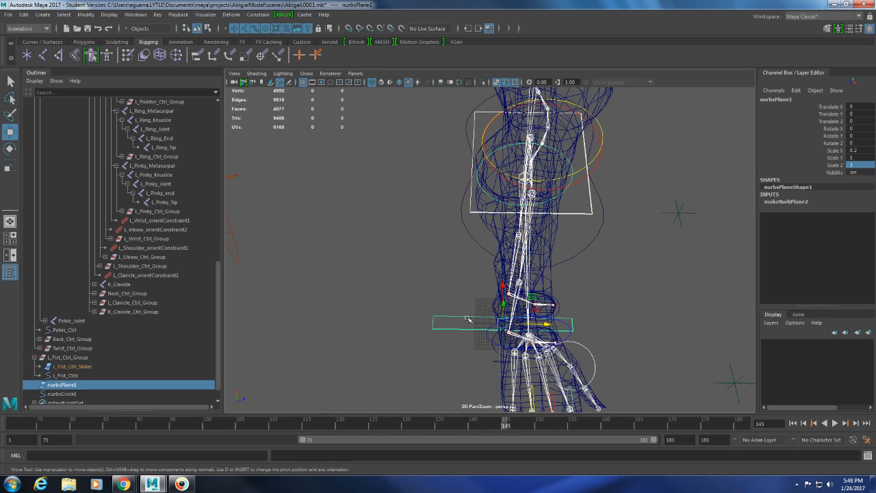
click(108, 14)
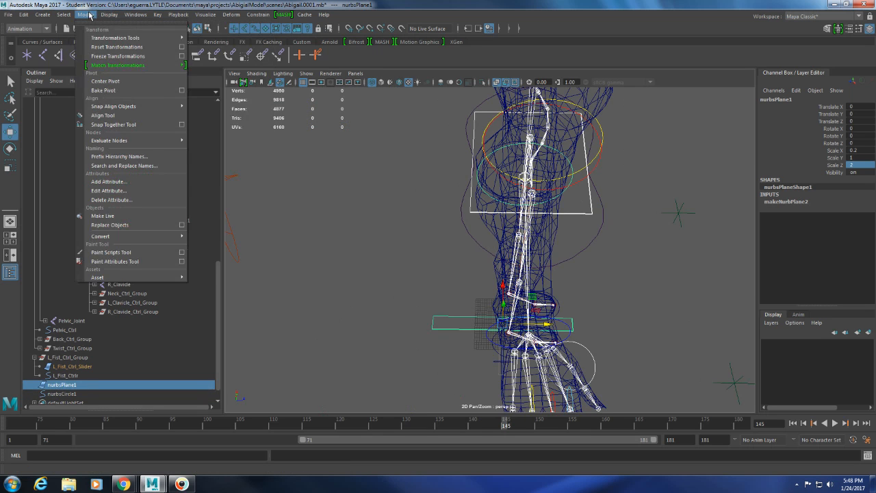
click(93, 55)
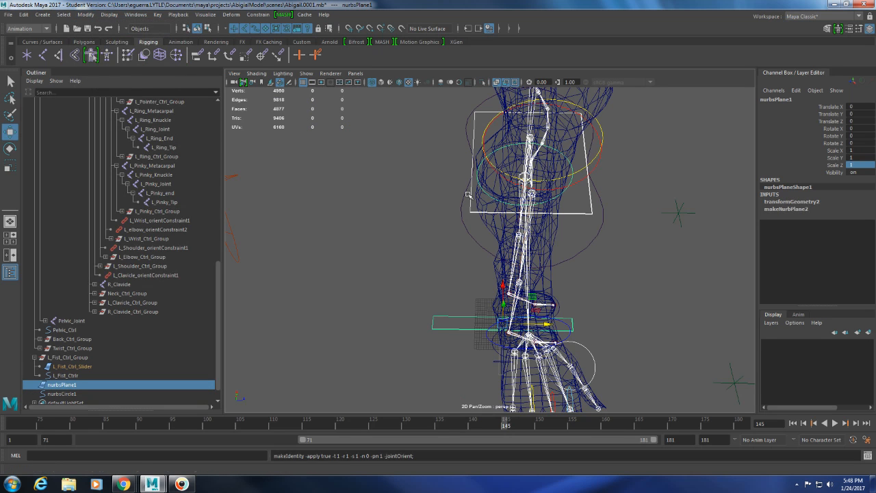
alt+drag(470, 196, 535, 357)
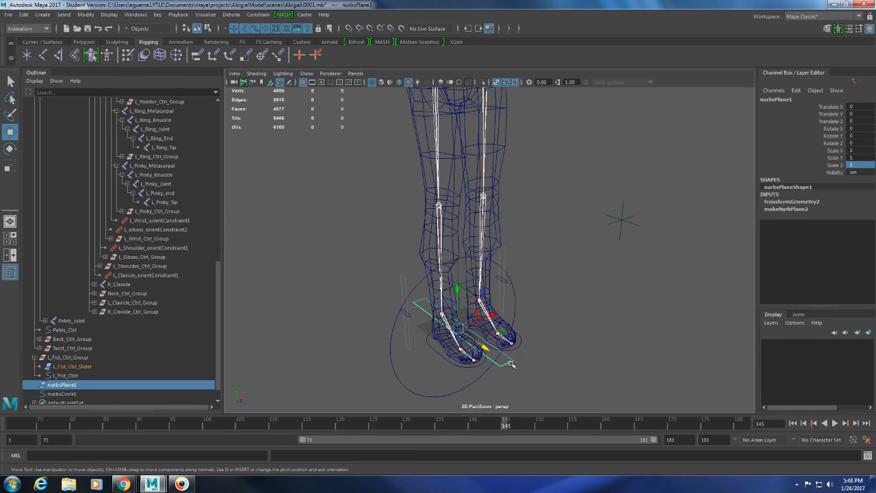
- Rename the NURBS plane as R_Fist_Ctrl_Slider
double_click(77, 385)
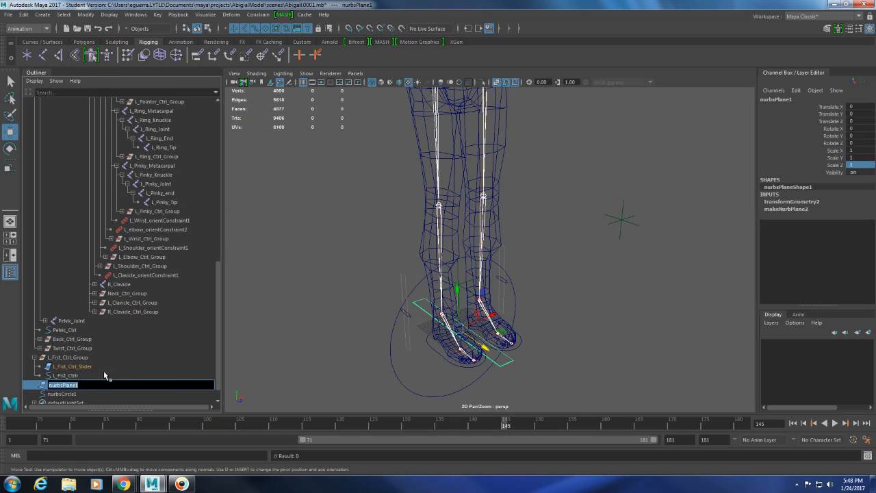
text(R_Fist_Ctrl_Slider)
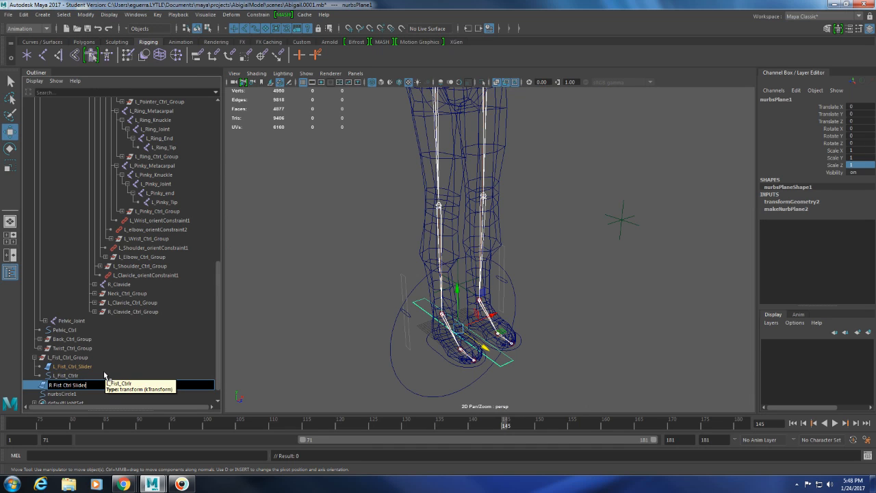
key(Return)
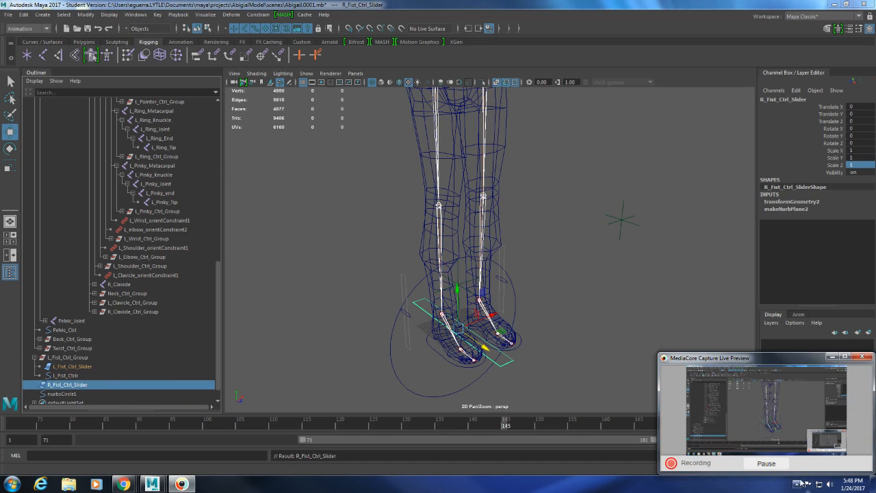
click(833, 357)
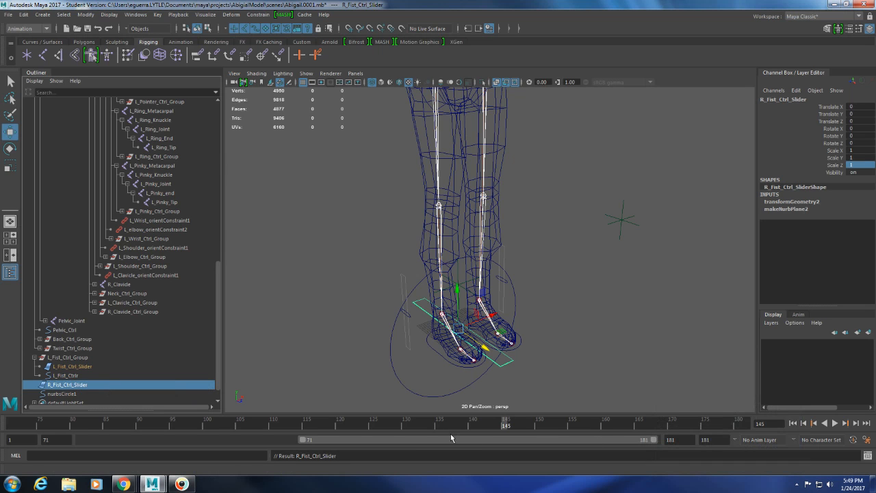
- Rename the NURBS circle as R_Fist_Ctrl
double_click(74, 394)
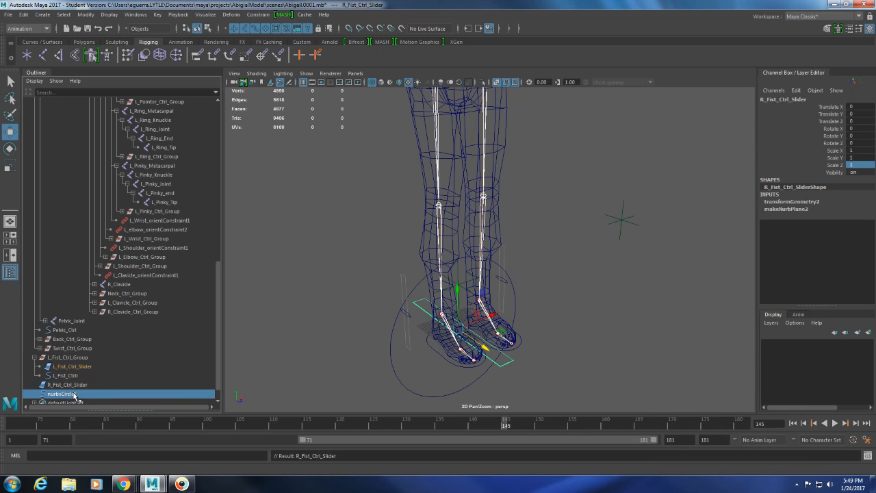
text(rl)
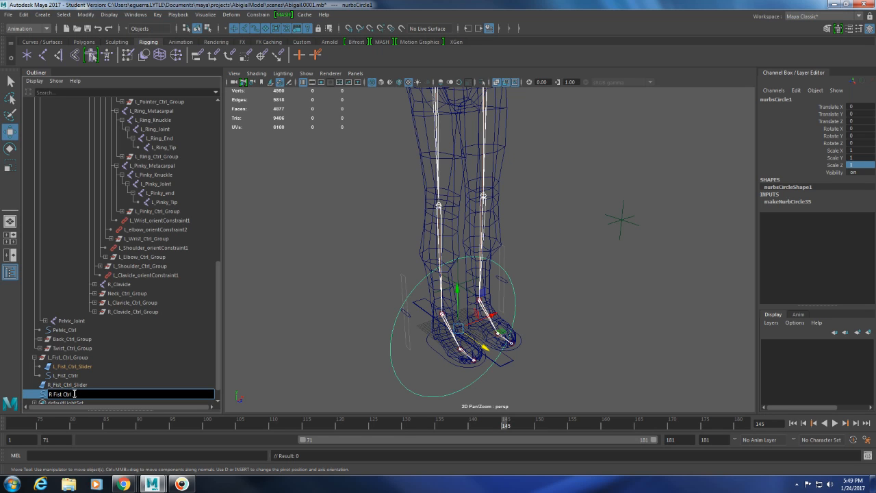
key(Return)
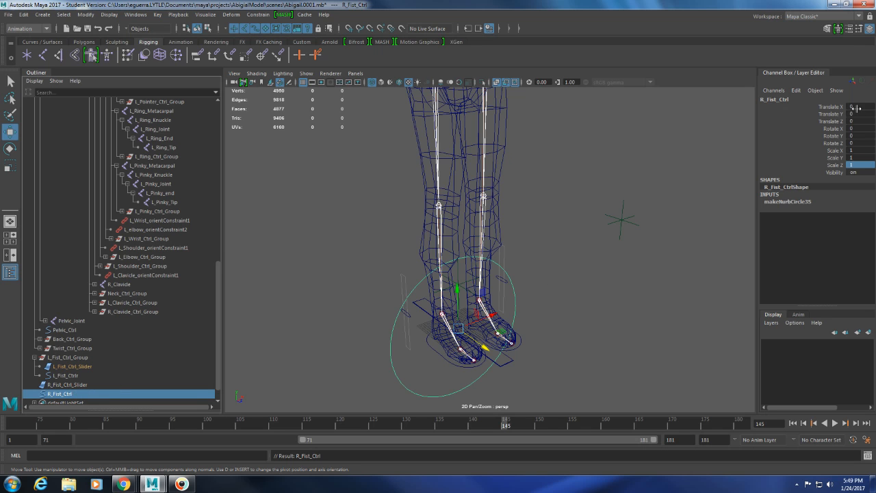
- Enable the minimum and maximum X and Y translate limits of R_Fist_Ctrl, all at 0
click(848, 29)
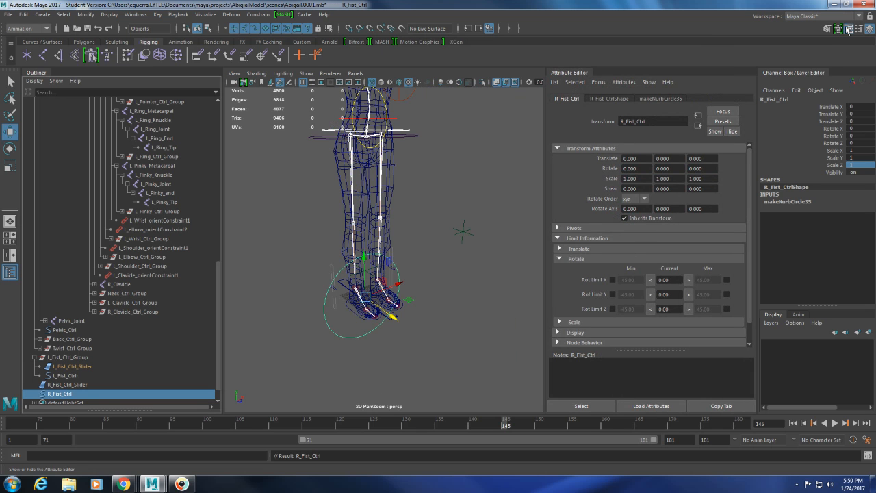
click(560, 249)
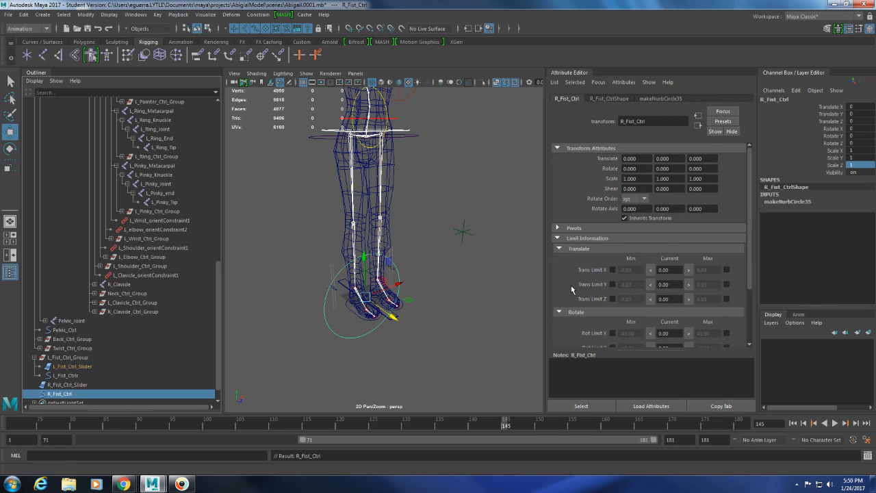
click(651, 270)
click(650, 284)
click(688, 284)
click(726, 284)
click(726, 270)
click(612, 270)
click(612, 284)
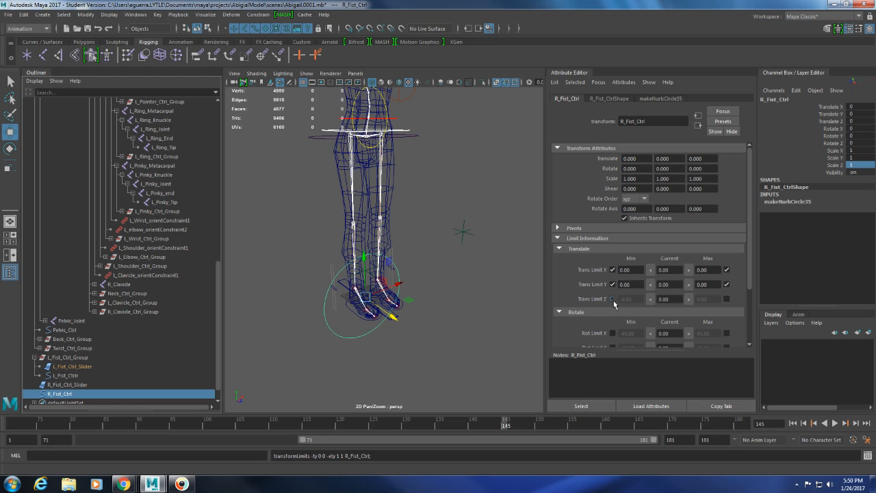
- Limit the Z translation of R_Fist_Ctrl to a minimum of -1 and a maximum of 1
click(727, 299)
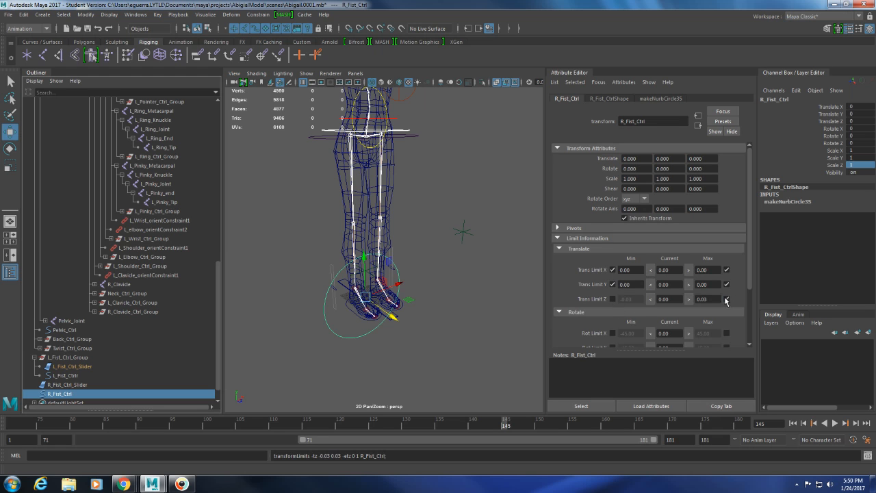
click(611, 299)
key(Return)
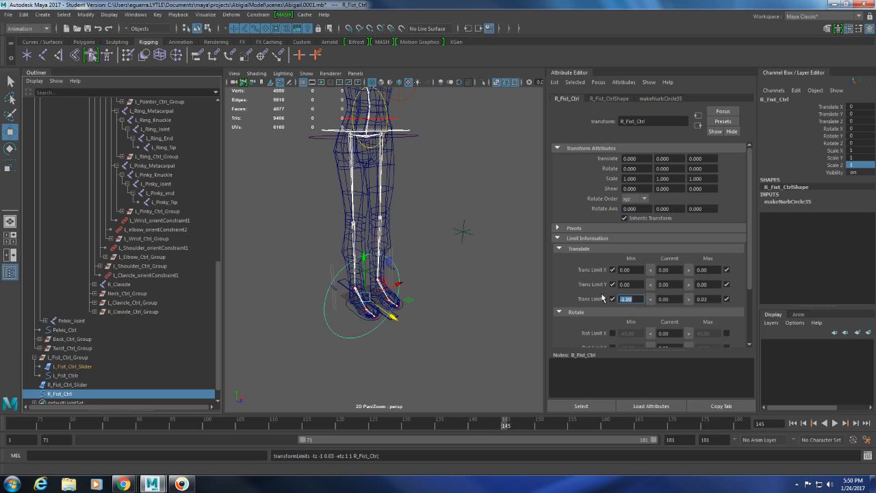
click(711, 301)
text(1)
key(Return)
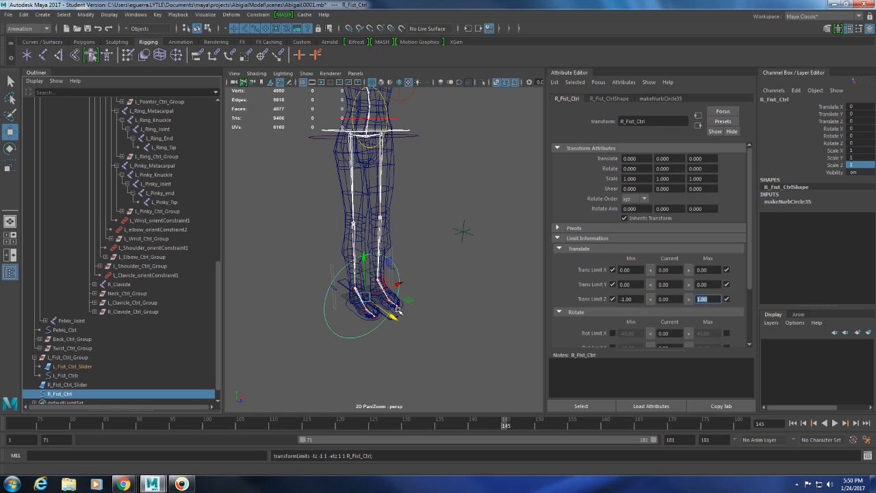
- Test the limits by sliding R_Fist_Ctrl along Z to -1, and reset its Z translation to 0
drag(395, 314, 366, 299)
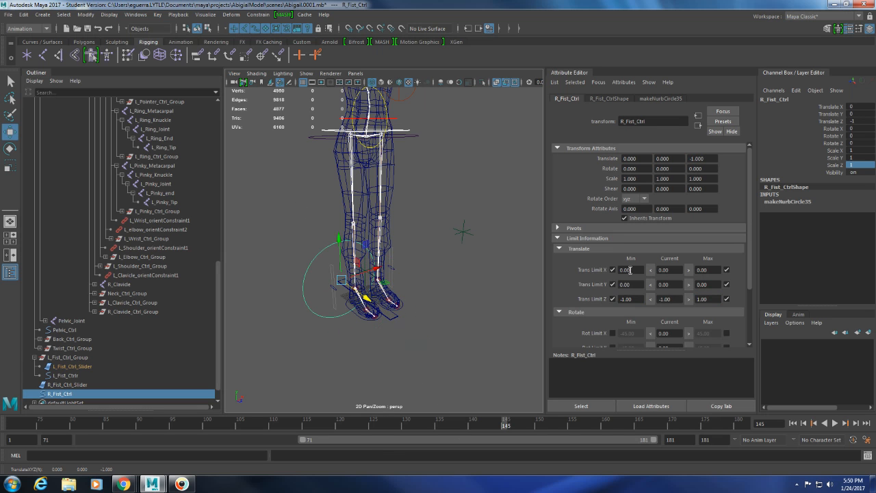
click(671, 299)
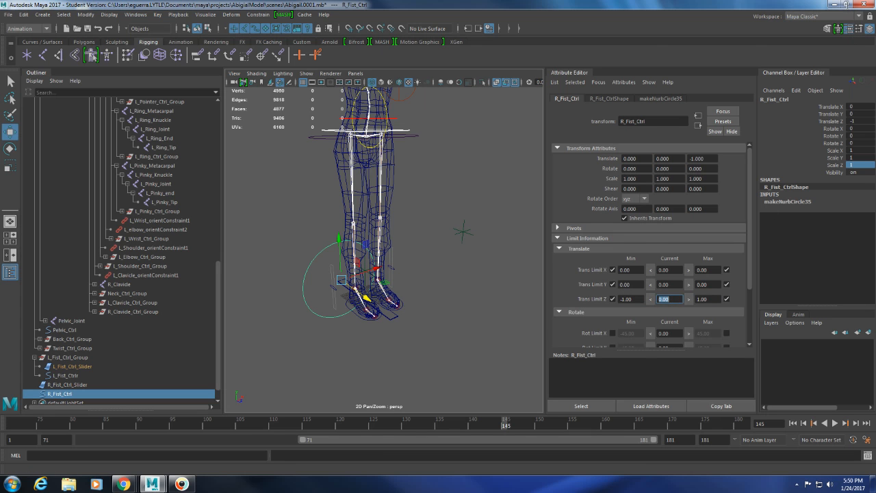
click(848, 30)
- Scale the R_Fist_Ctrl circle to about 0.345 in X and 0.084 in Y, and freeze its transformations
alt+drag(495, 308, 469, 288)
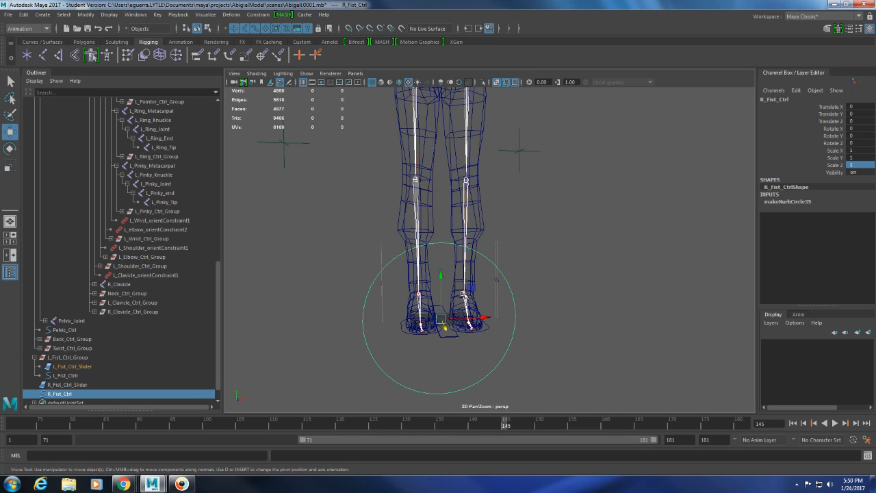
key(r)
drag(440, 281, 454, 322)
drag(442, 282, 527, 192)
click(108, 14)
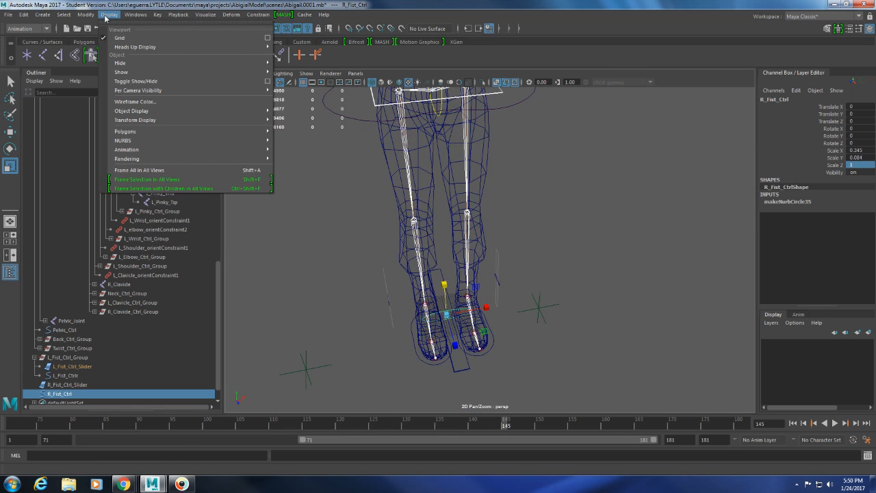
mouse_move(86, 15)
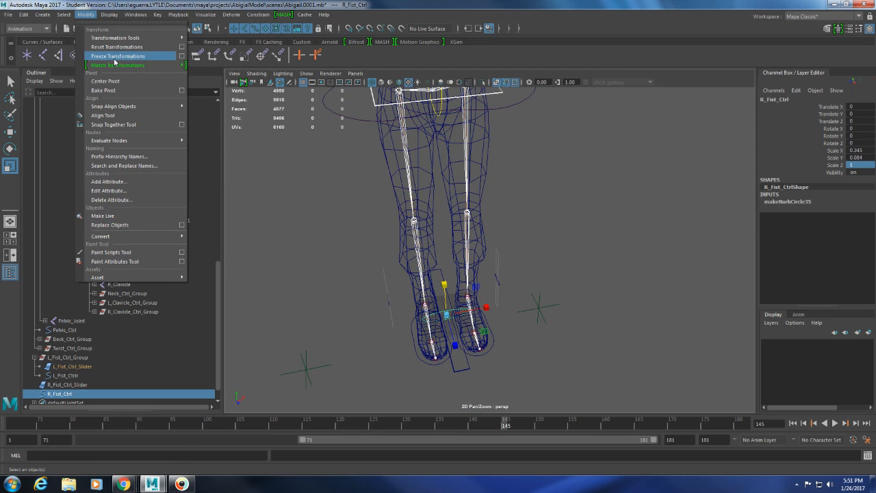
click(118, 57)
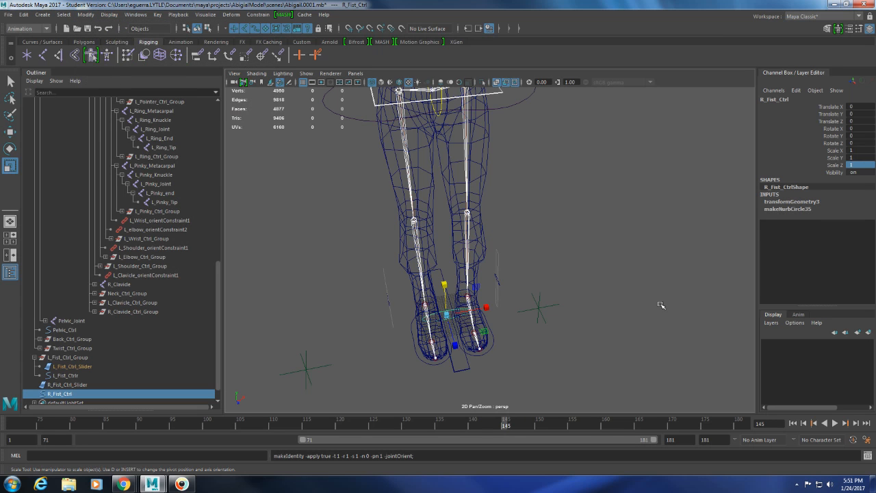
- Group R_Fist_Ctrl and R_Fist_Ctrl_Slider and name the group R_Fist_Ctrl_Group
ctrl+click(80, 385)
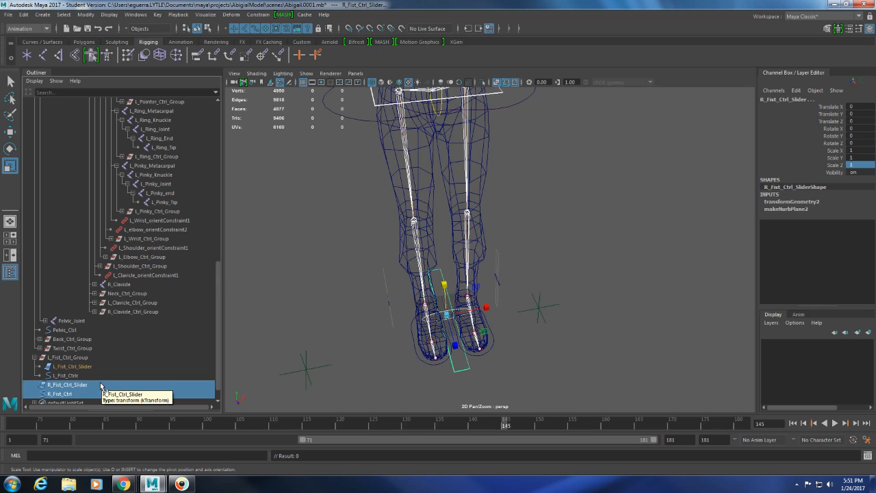
key(ctrl+g)
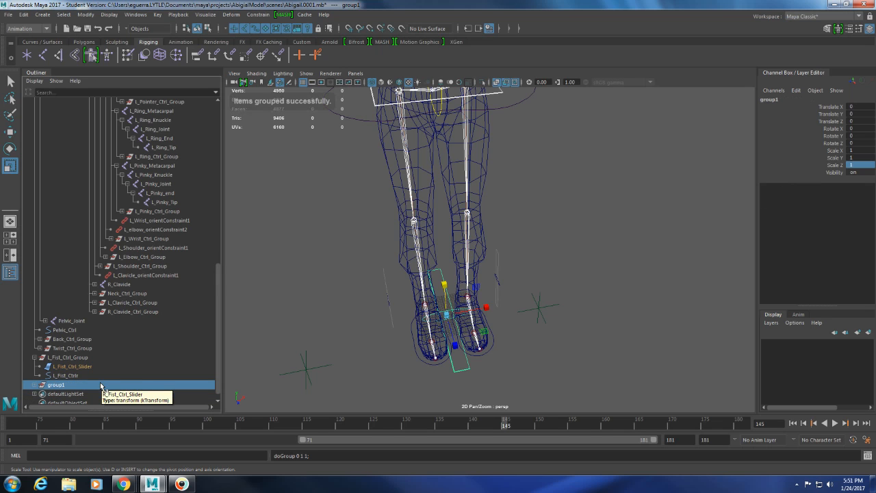
double_click(56, 385)
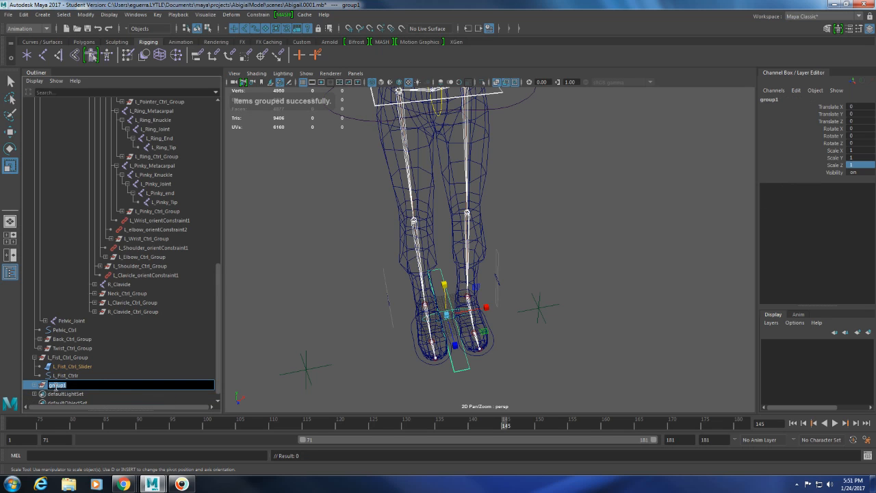
text(R_Fist_Ctrl_G)
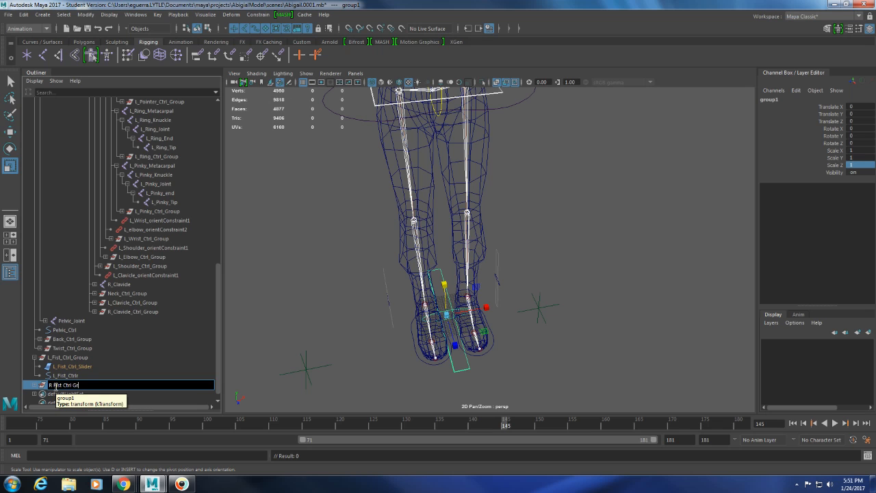
key(Return)
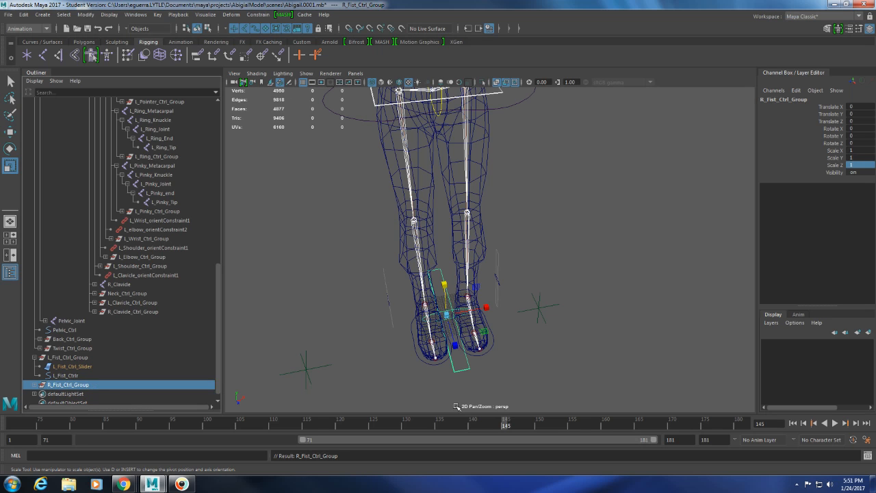
- Move R_Fist_Ctrl_Group from the feet to just beyond the right hand's fingertips, about X -3.186 and Y 4.815
key(w)
scroll(427, 328, down, 5)
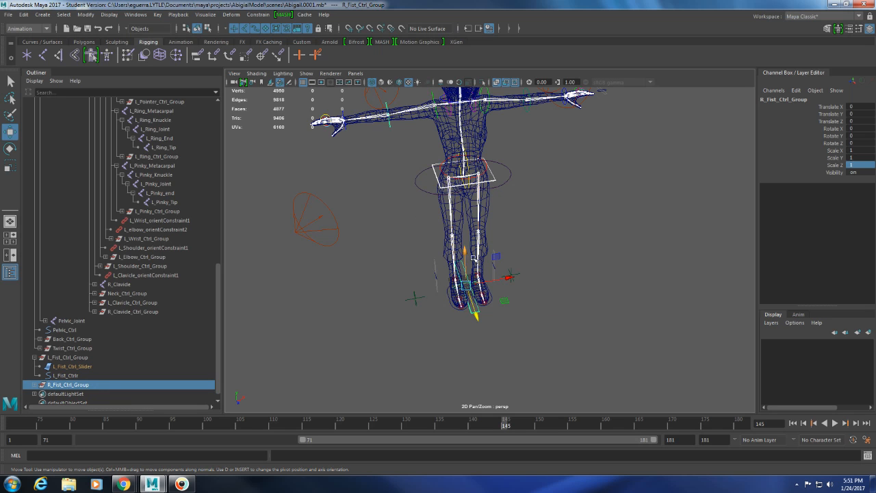
scroll(474, 257, down, 4)
click(101, 383)
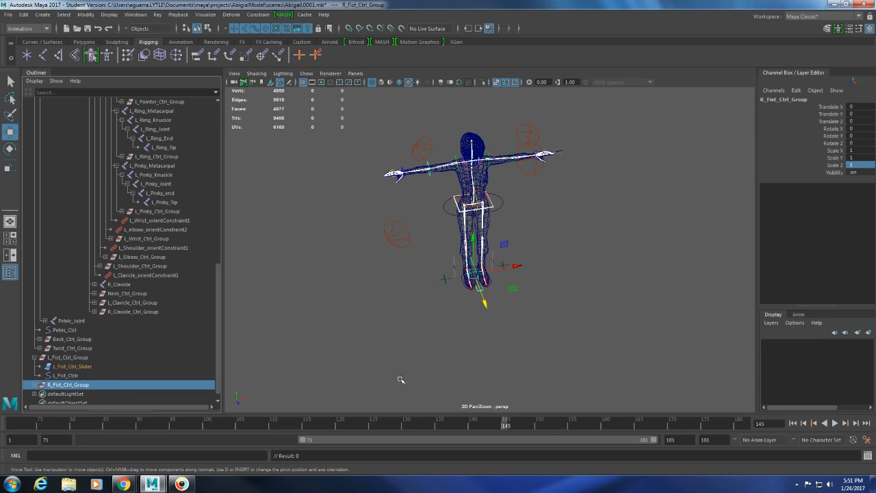
drag(473, 238, 351, 191)
scroll(385, 194, up, 5)
alt+middle_drag(404, 206, 535, 291)
drag(494, 202, 471, 207)
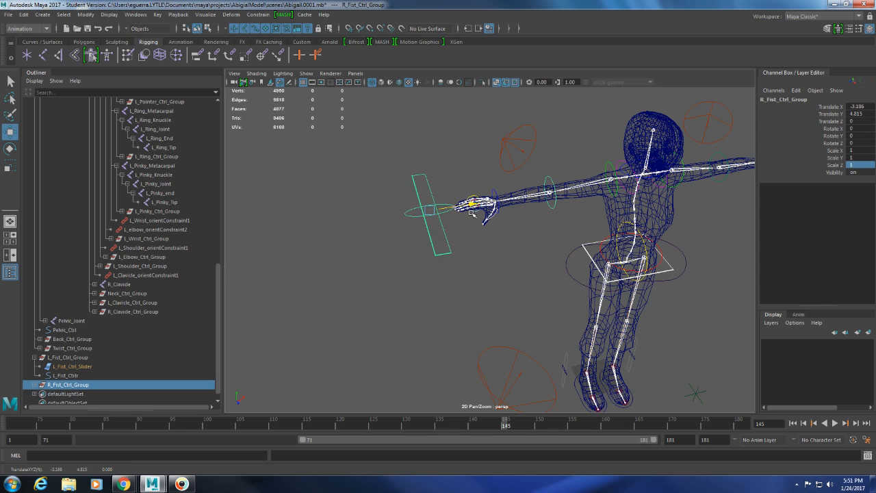
- Scale R_Fist_Ctrl_Group down uniformly to about 0.355
alt+drag(466, 269, 563, 286)
middle_drag(81, 386, 81, 386)
key(r)
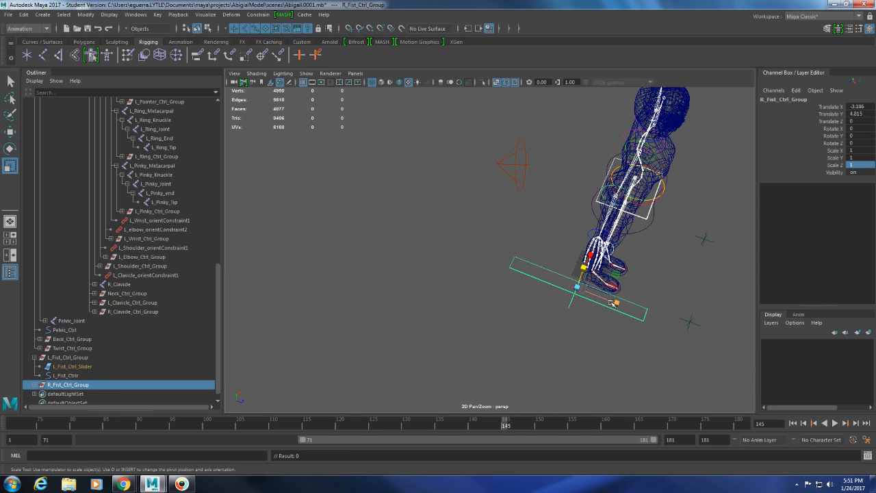
drag(578, 287, 547, 307)
scroll(579, 315, up, 4)
scroll(550, 311, down, 5)
alt+drag(609, 302, 542, 301)
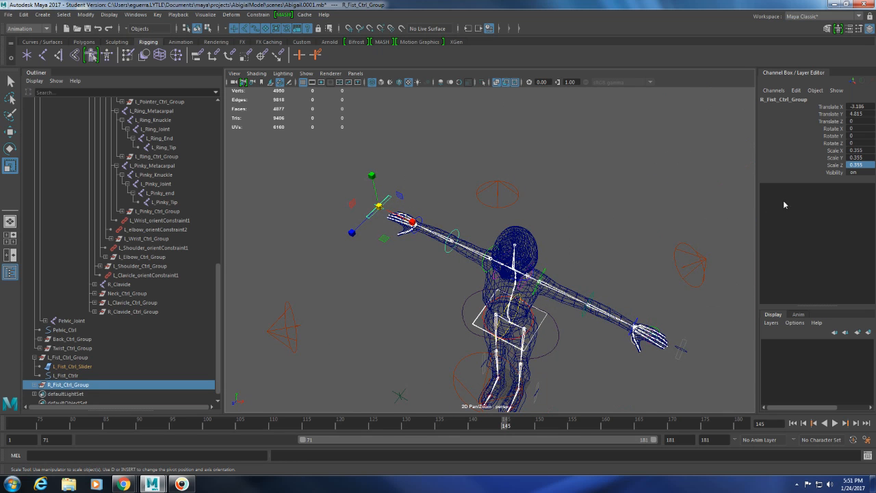
- Try a uniform scale of 0.5 on R_Fist_Ctrl_Group and set its X, Y and Z scale to 0.2
drag(855, 150, 856, 166)
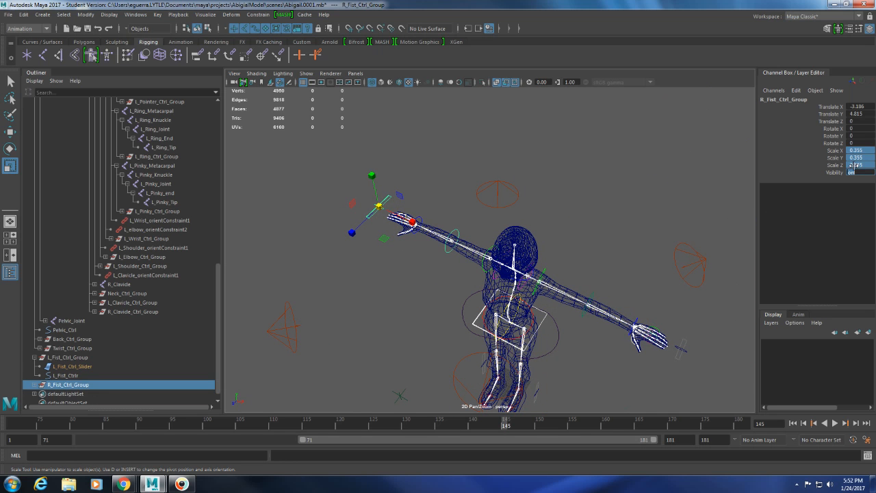
text(0.5)
key(Return)
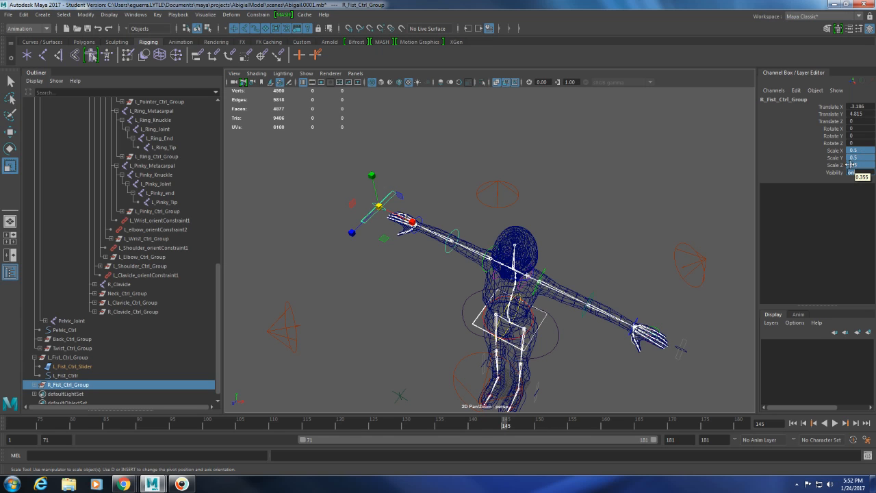
double_click(858, 164)
text(0.2)
key(Return)
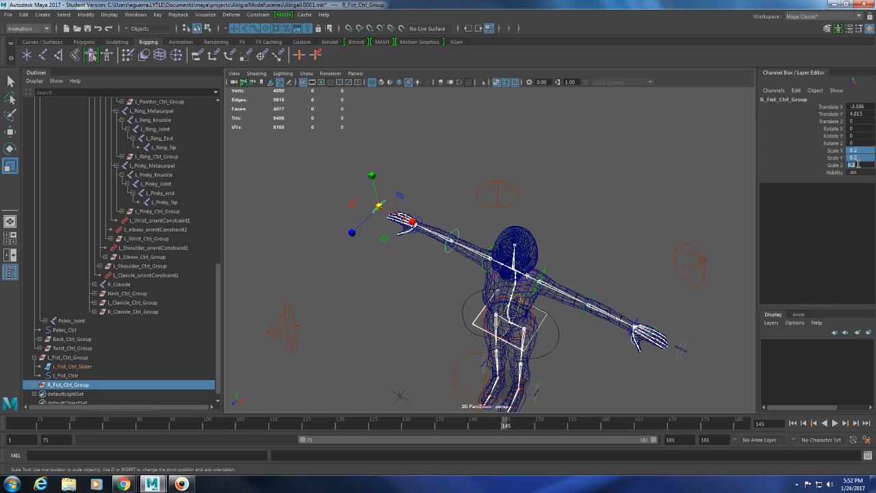
- Stretch R_Fist_Ctrl_Group along X to a scale of about 0.34
scroll(608, 247, up, 5)
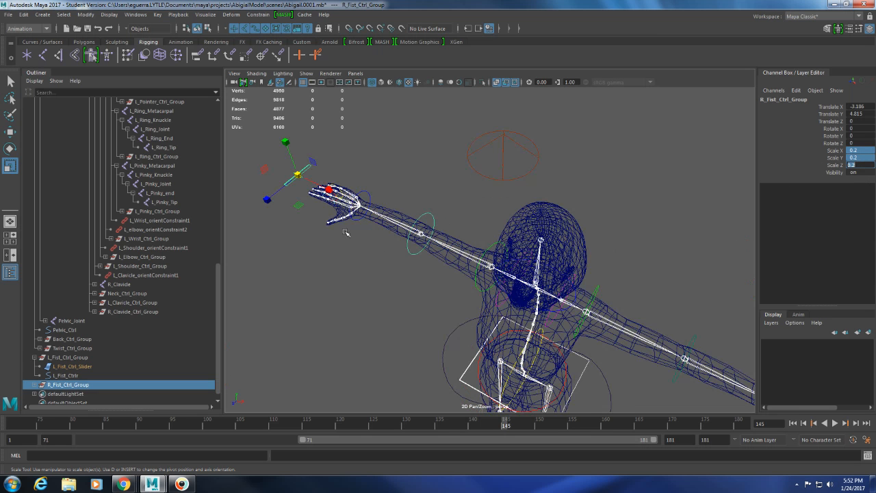
alt+drag(346, 233, 483, 233)
drag(474, 360, 506, 343)
alt+drag(619, 261, 489, 251)
alt+drag(558, 299, 513, 284)
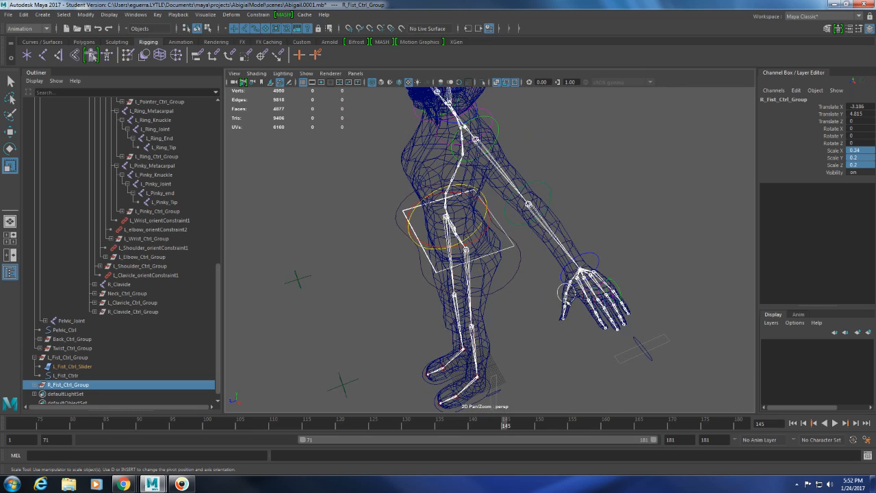
- Compare R_Fist_Ctrl_Group with L_Fist_Ctrl_Group and set the right group's X scale to 0.35
click(68, 358)
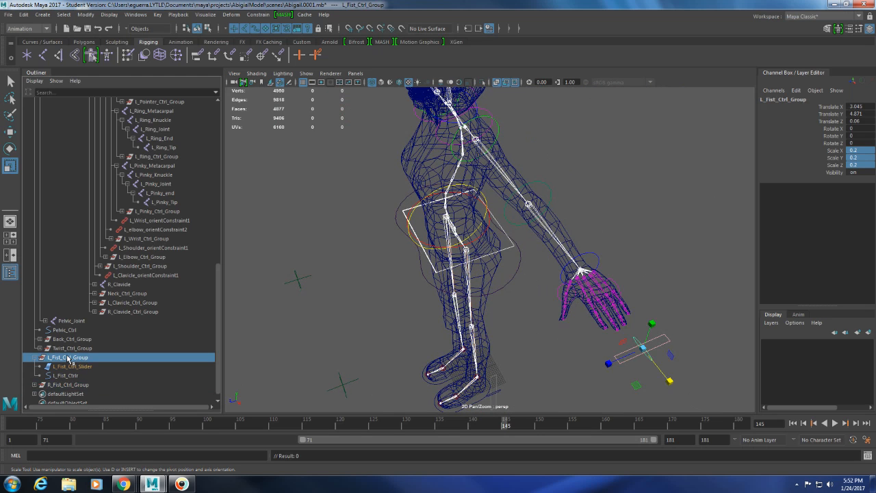
click(69, 385)
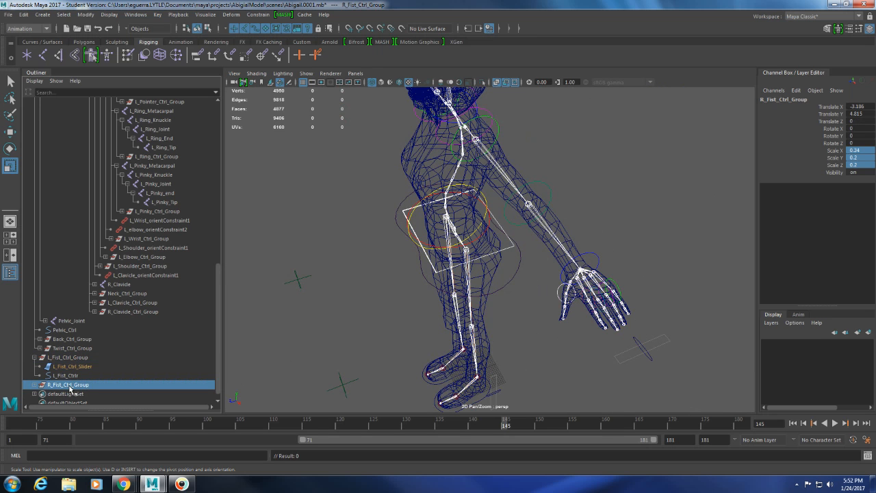
alt+drag(418, 211, 503, 208)
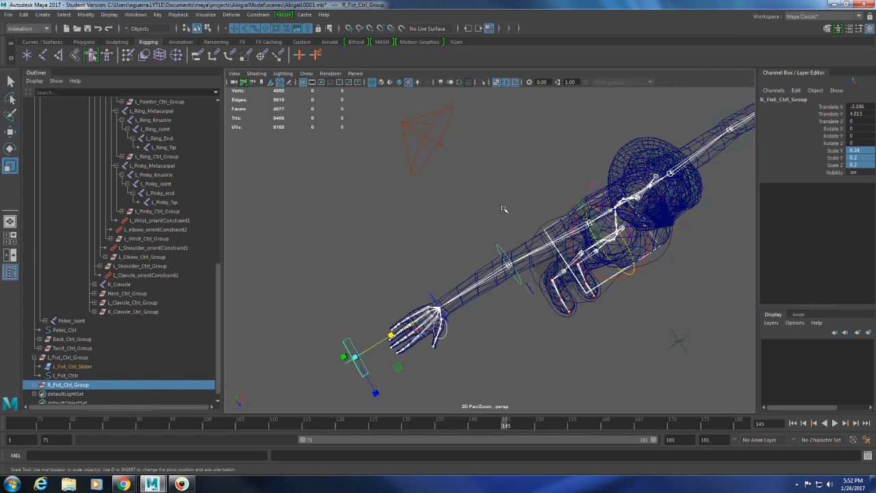
double_click(856, 150)
drag(399, 335, 442, 354)
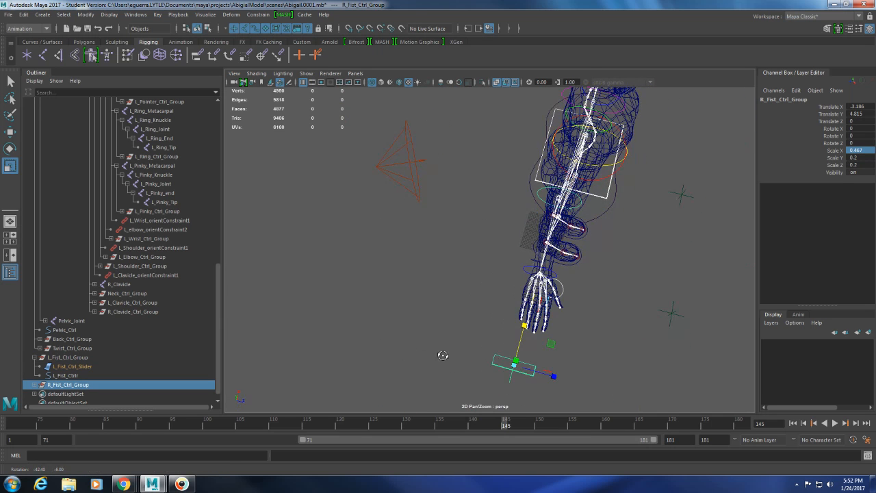
double_click(856, 150)
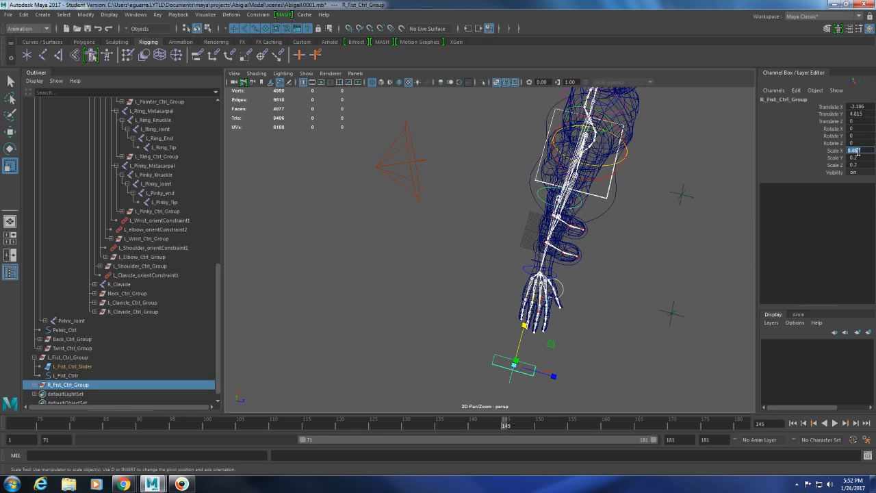
key(Return)
- Compare the placement and size of the left and right fist control groups around the character from above
alt+drag(656, 290, 488, 280)
scroll(470, 290, down, 5)
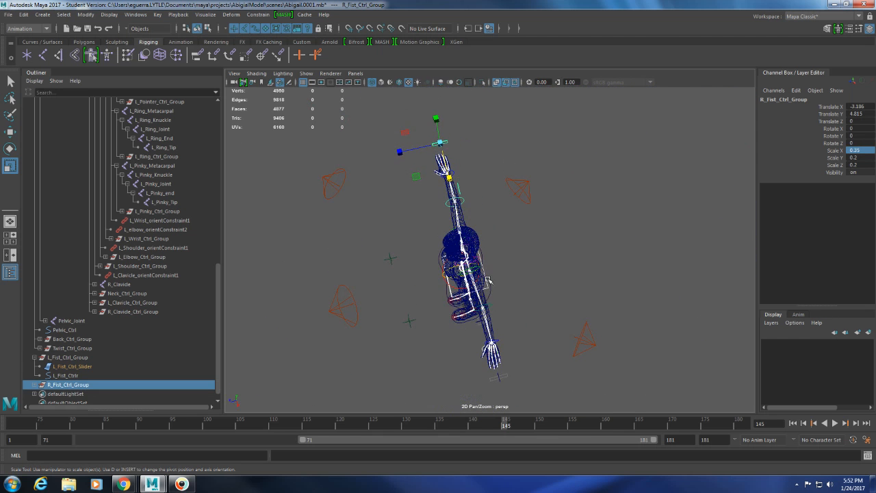
click(68, 359)
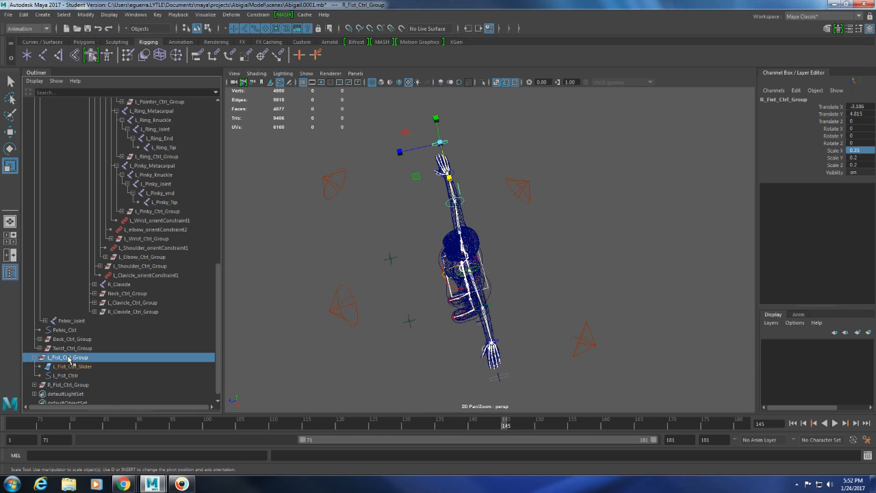
click(61, 385)
alt+drag(382, 242, 569, 261)
click(91, 385)
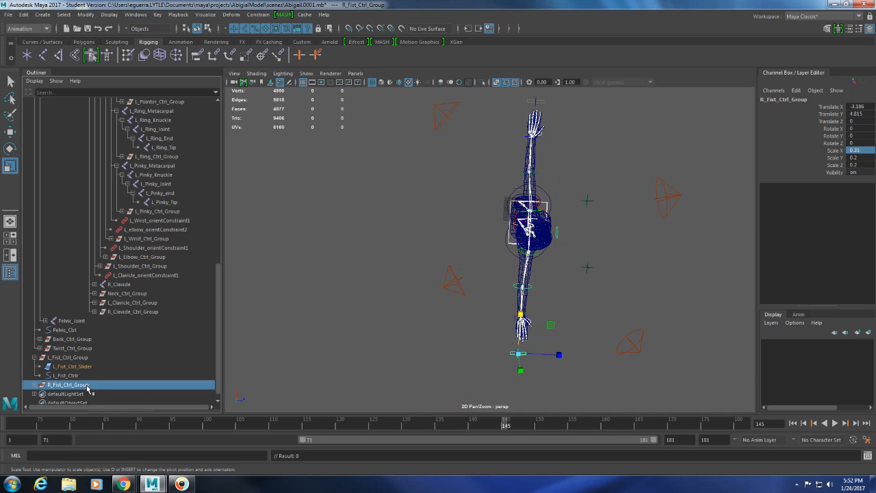
- Move R_Fist_Ctrl_Group just beyond the right hand's fingertips, to about X -3.03, Y 4.84 and Z 0.07
key(w)
alt+drag(569, 377, 452, 278)
scroll(451, 277, up, 5)
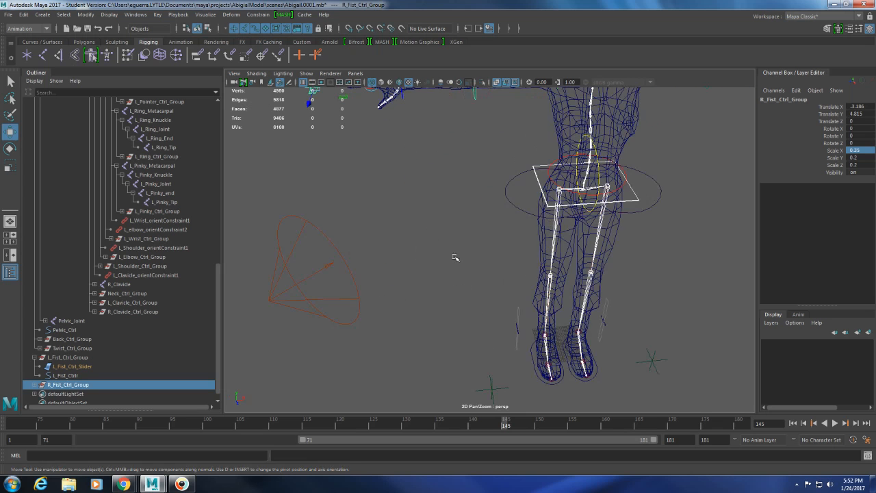
alt+middle_drag(456, 257, 550, 358)
middle_drag(473, 265, 491, 264)
drag(476, 274, 615, 336)
alt+drag(529, 362, 513, 281)
scroll(509, 273, up, 3)
alt+middle_drag(510, 273, 513, 317)
drag(360, 143, 362, 142)
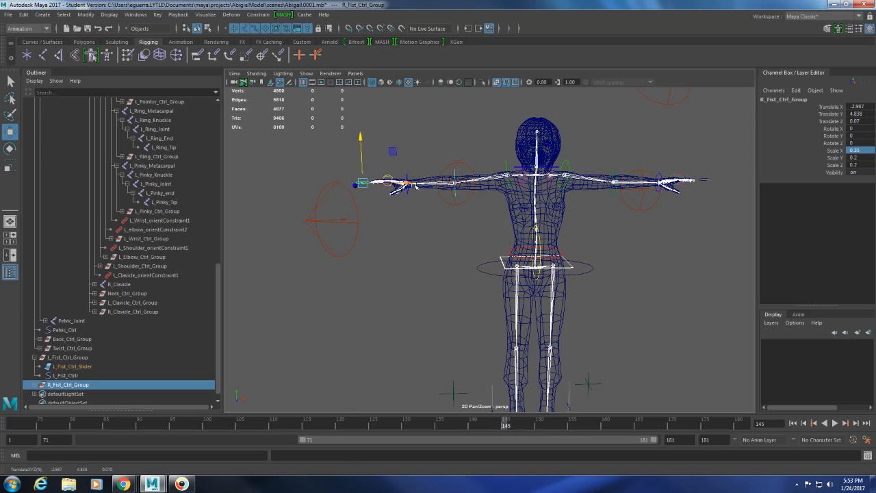
drag(408, 183, 424, 265)
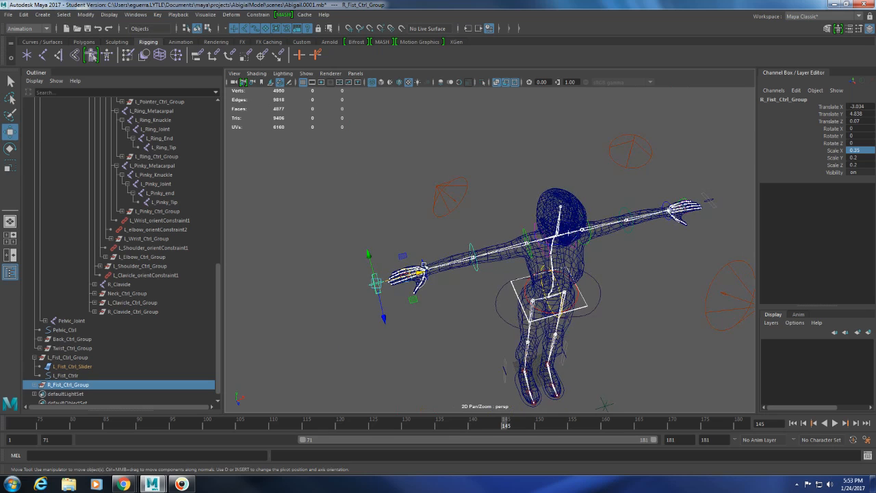
- Template the R_Fist_Ctrl_Slider object inside R_Fist_Ctrl_Group and clear the selection
click(33, 385)
scroll(69, 390, down, 1)
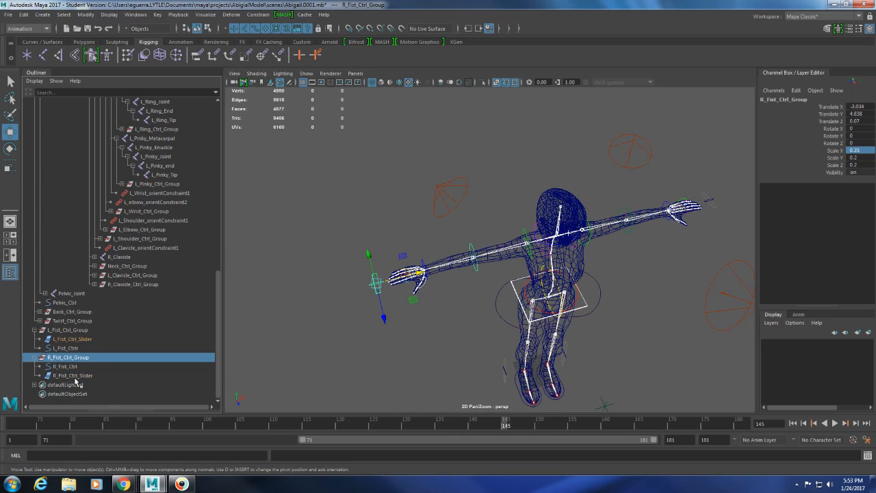
click(74, 375)
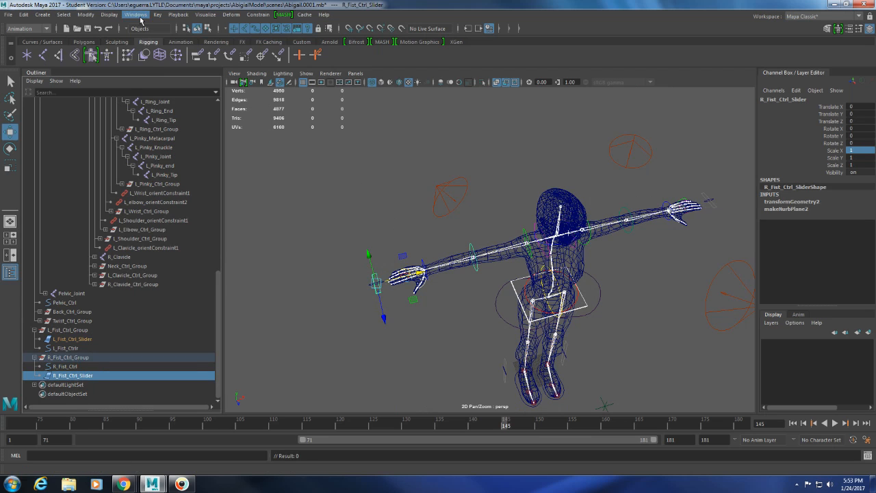
click(109, 15)
mouse_move(144, 113)
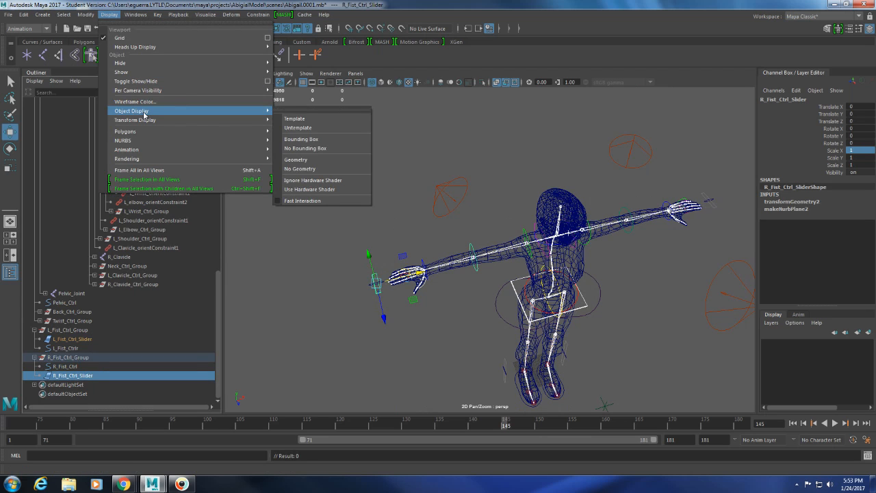
click(314, 120)
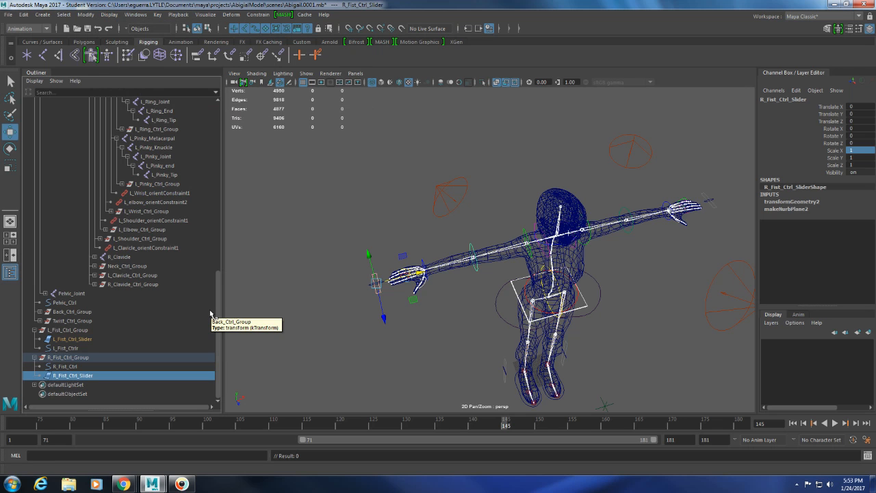
click(348, 358)
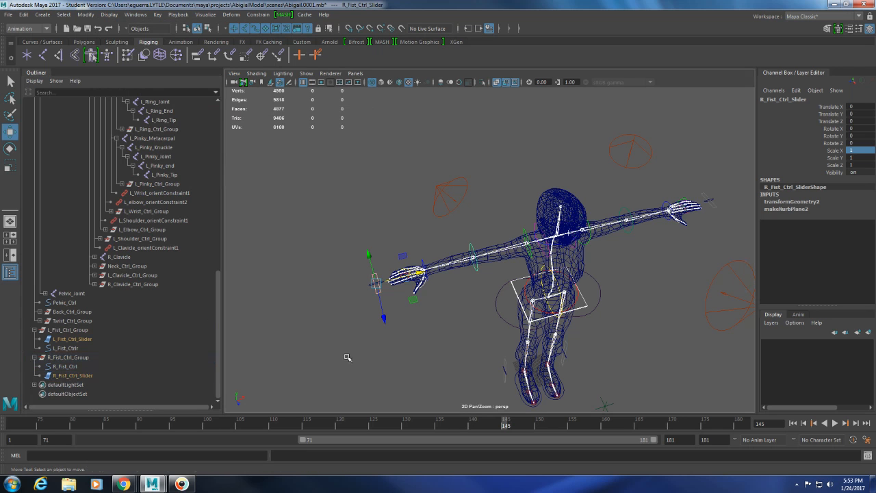
- Test the travel of R_Fist_Ctrl by sliding it along Z to 1, and undo the moves
alt+drag(324, 309, 438, 322)
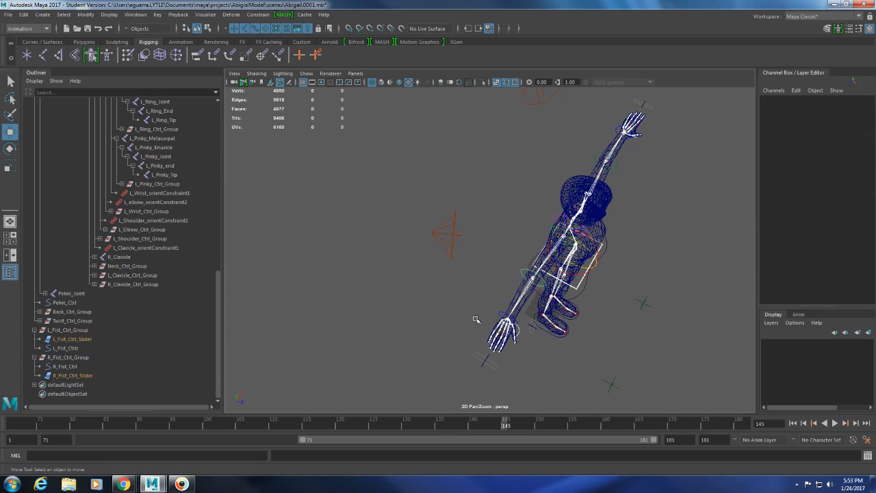
click(485, 359)
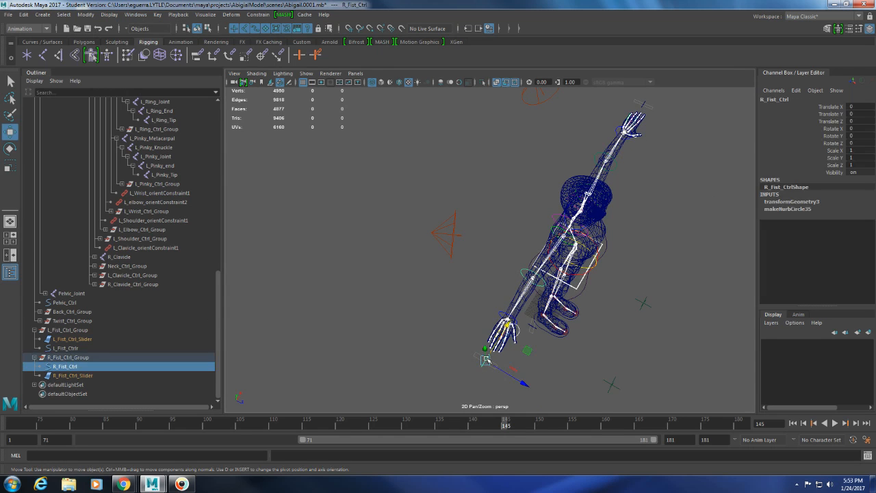
drag(505, 372, 565, 434)
drag(536, 392, 517, 373)
middle_drag(472, 341, 580, 422)
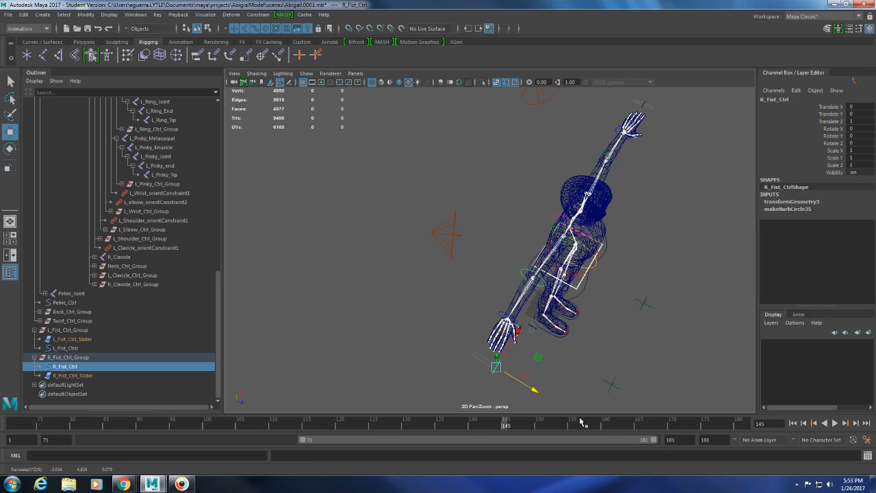
key(ctrl+z)
key(ctrl+z)
- Test the left fist control by sliding L_Fist_Ctrlr along Z to -1, and undo the move
alt+drag(643, 318, 452, 308)
click(399, 368)
mouse_move(399, 367)
mouse_down()
mouse_move(353, 373)
mouse_move(416, 367)
mouse_up()
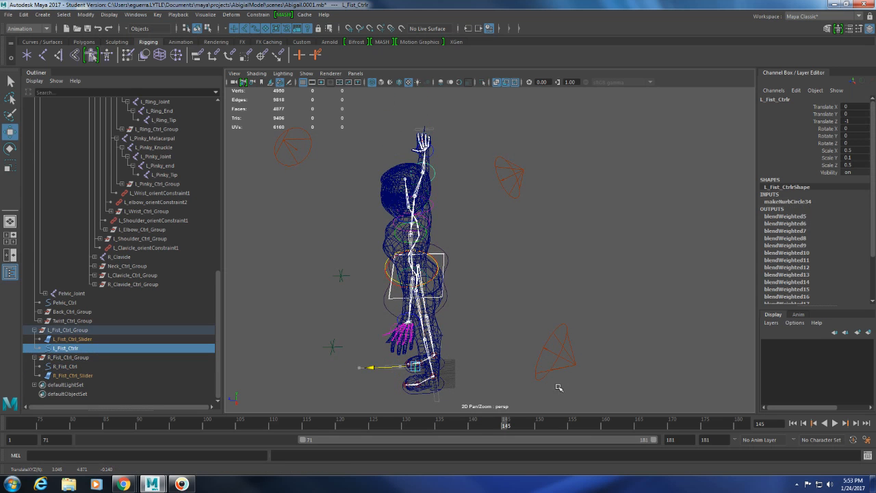
key(ctrl+z)
- Select R_Fist_Ctrl at the right hand and open the Set Driven Key window
alt+drag(486, 339, 532, 338)
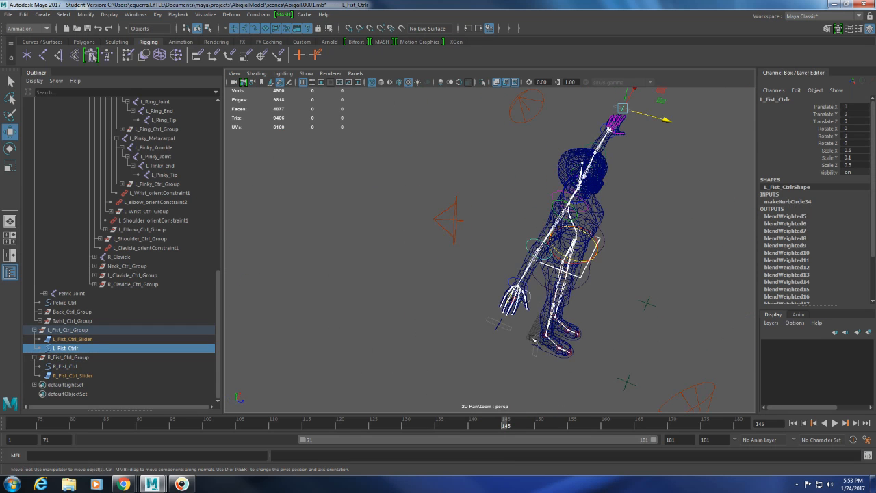
click(494, 328)
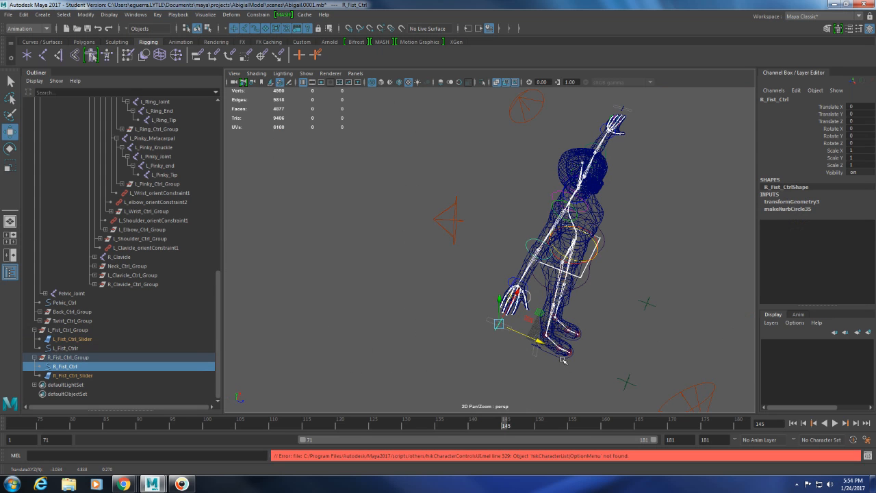
scroll(561, 360, up, 5)
scroll(560, 361, down, 5)
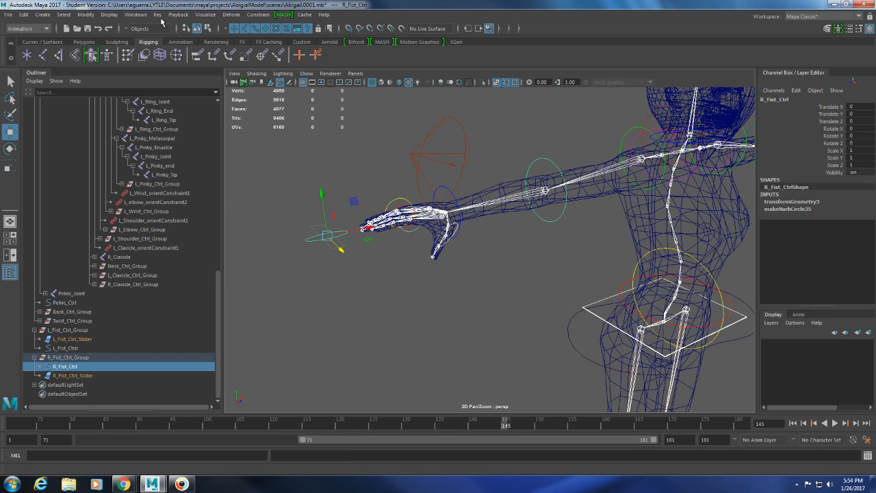
click(159, 15)
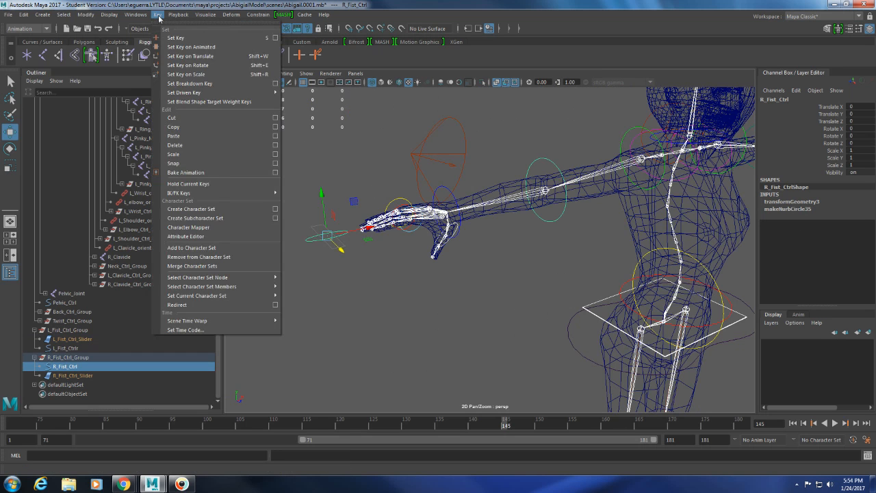
mouse_move(225, 93)
click(301, 103)
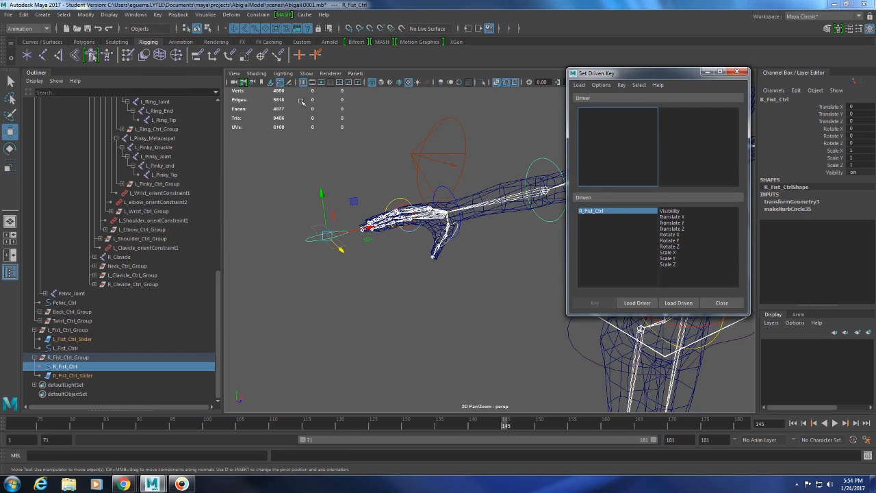
- Load R_Fist_Ctrl as the driver and choose Translate Z as its driving attribute
click(74, 370)
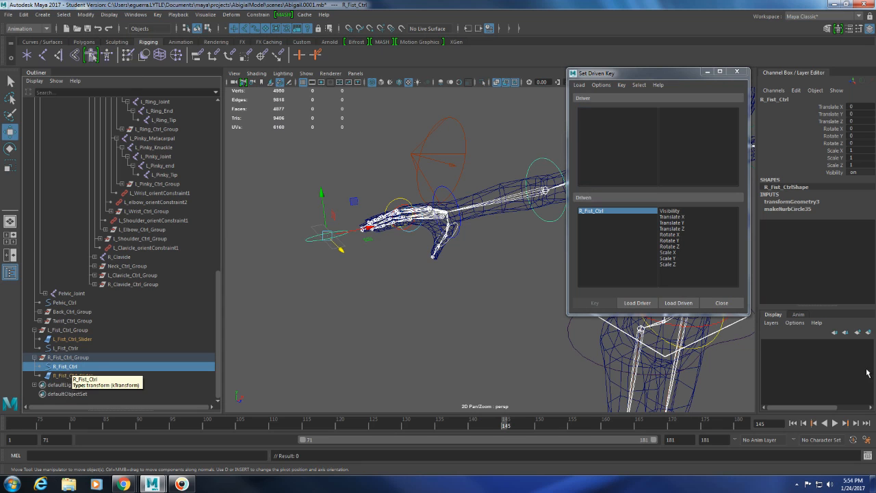
click(637, 302)
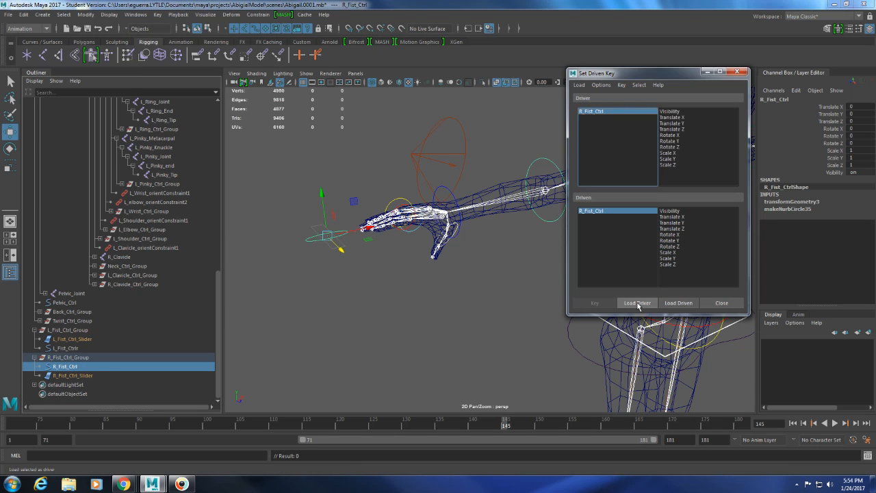
click(675, 148)
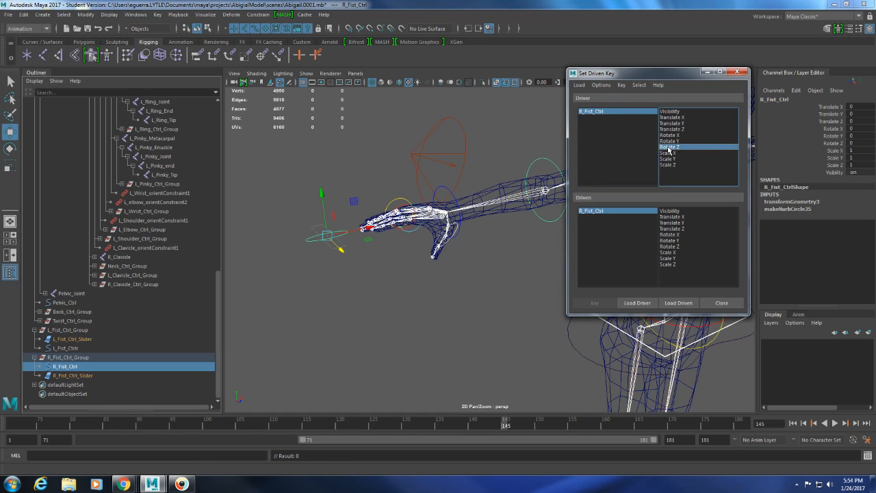
click(681, 129)
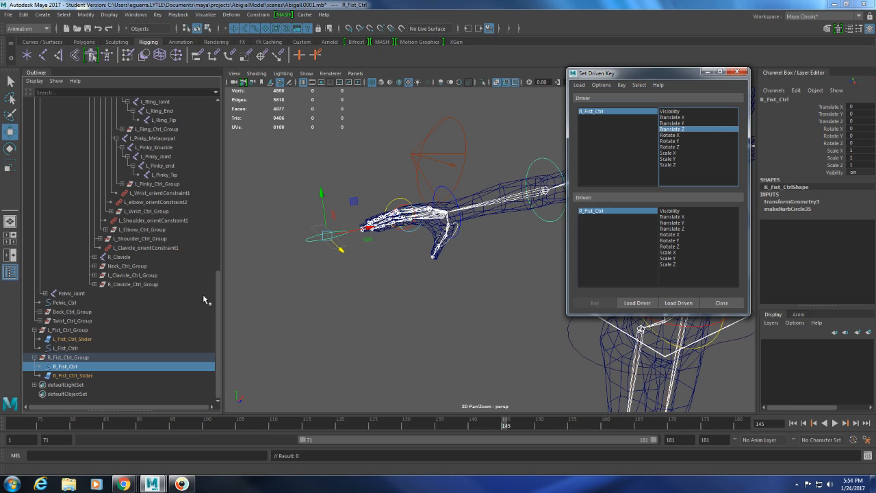
- Collapse the L_Clavicle hierarchy and expand R_Clavicle through the right wrist and middle finger down to R_Middle_Tip
scroll(127, 295, up, 10)
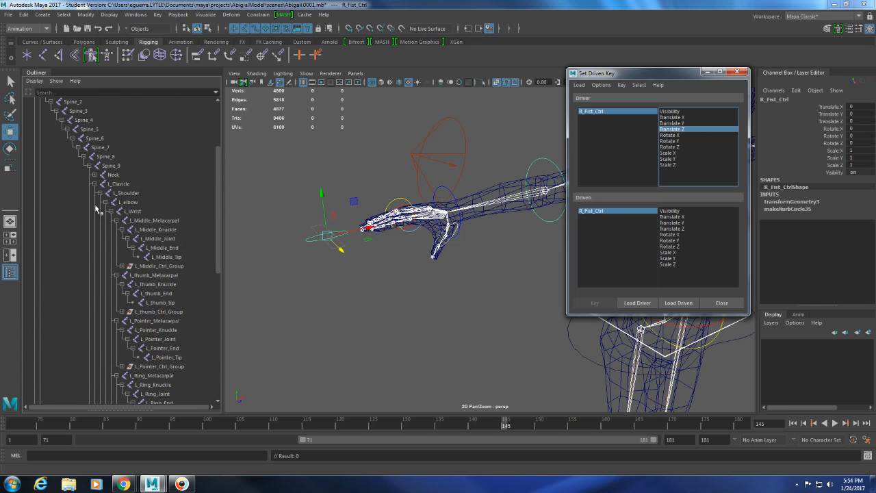
click(95, 184)
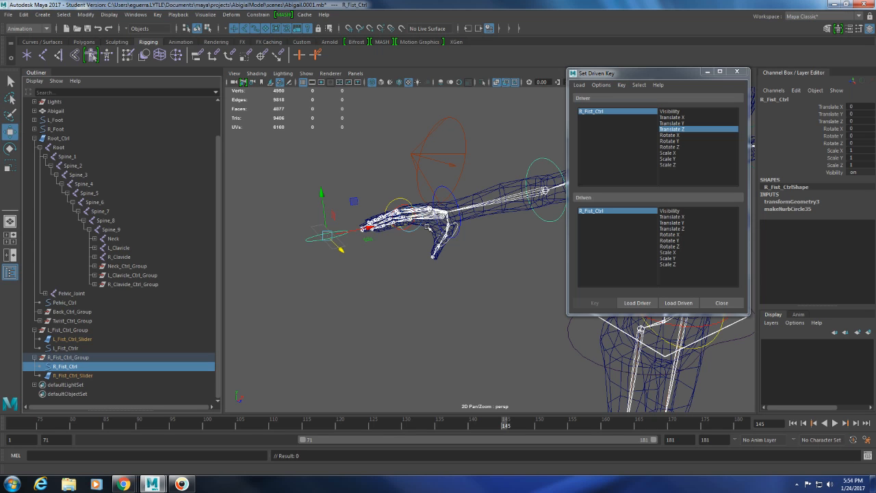
click(94, 257)
click(99, 266)
click(105, 275)
click(110, 284)
click(116, 293)
click(122, 301)
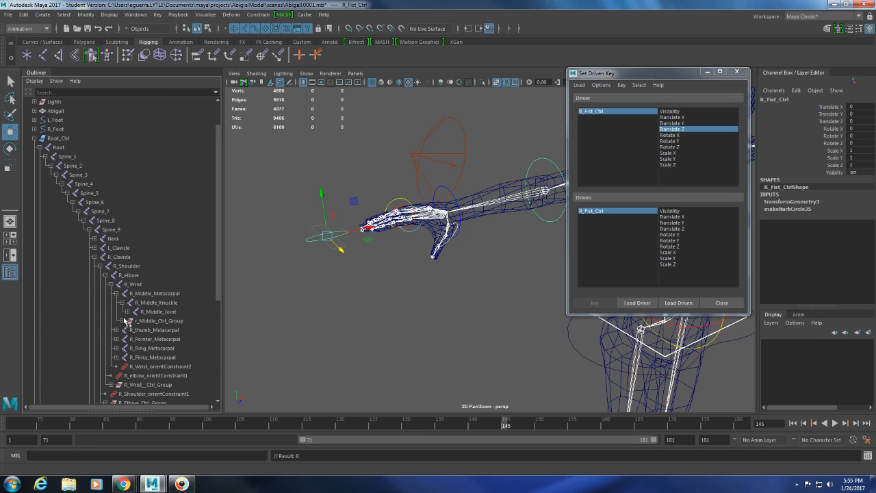
click(127, 311)
click(132, 320)
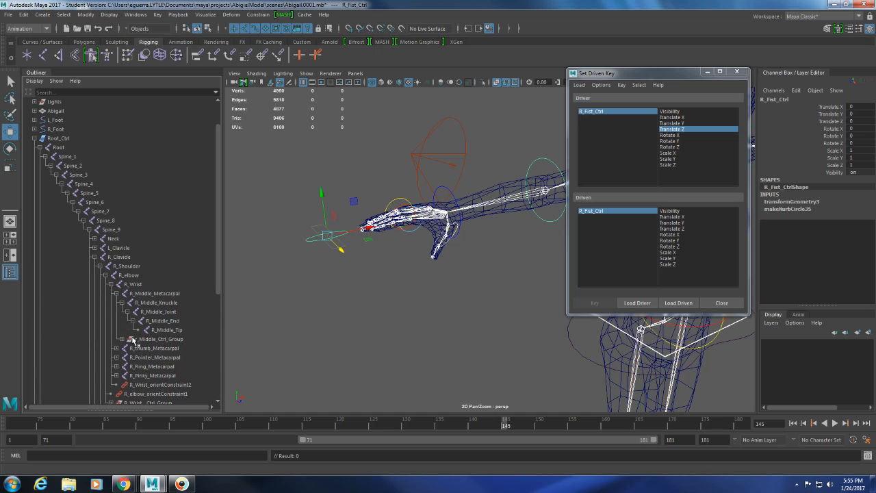
- Expand the right thumb and pointer finger hierarchies down to R_thumb_tip and R_Pointer_Tip
click(115, 348)
click(121, 357)
click(127, 366)
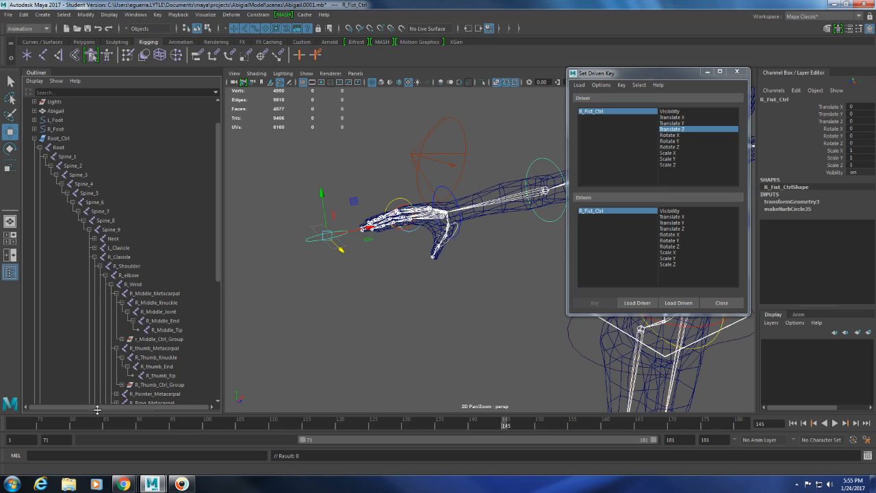
scroll(110, 383, down, 3)
click(116, 320)
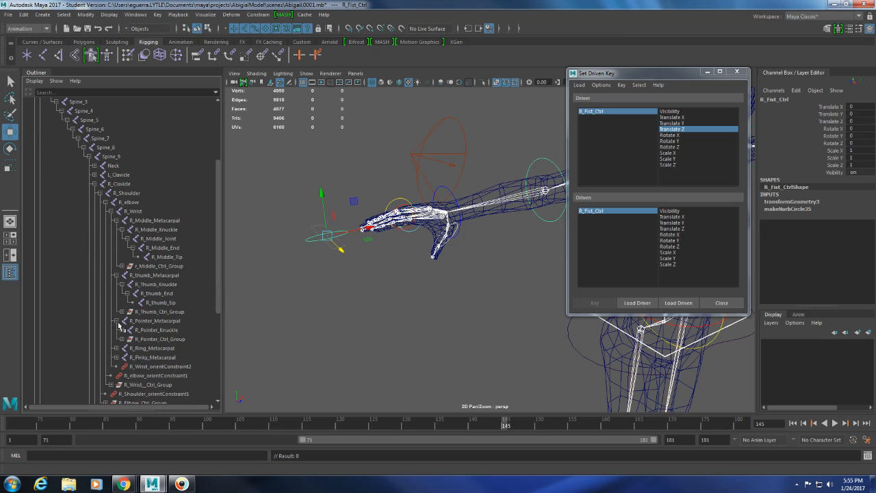
click(121, 330)
click(126, 339)
click(132, 348)
- Expand the right ring finger hierarchy down to R_Ring_Tip and the pinky hierarchy down to R_Pinky_end
click(116, 375)
scroll(123, 389, down, 3)
click(121, 312)
click(126, 320)
click(132, 329)
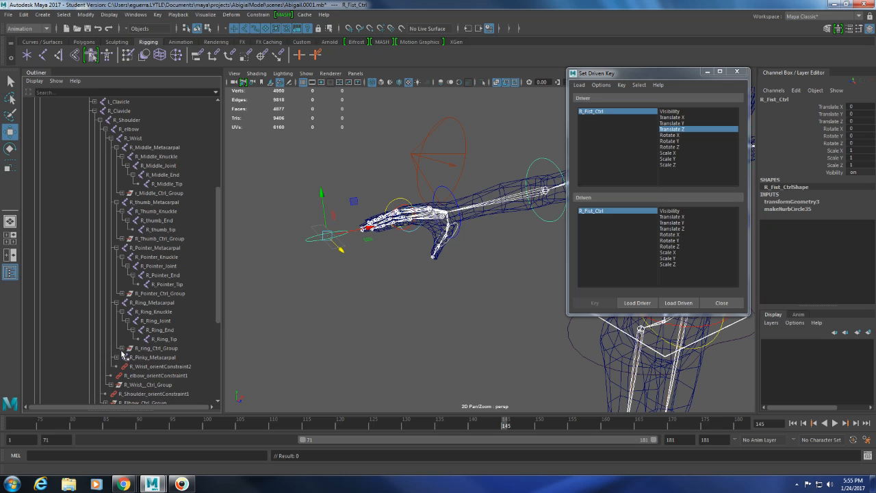
click(116, 357)
click(121, 366)
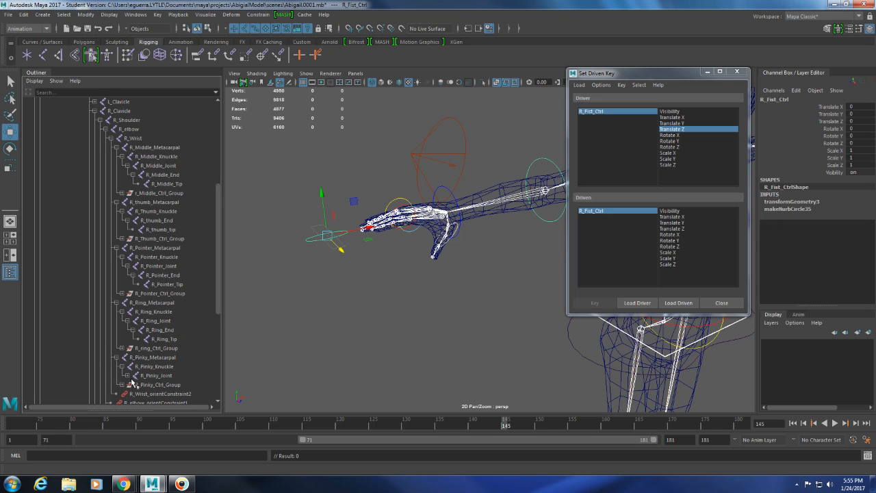
click(126, 375)
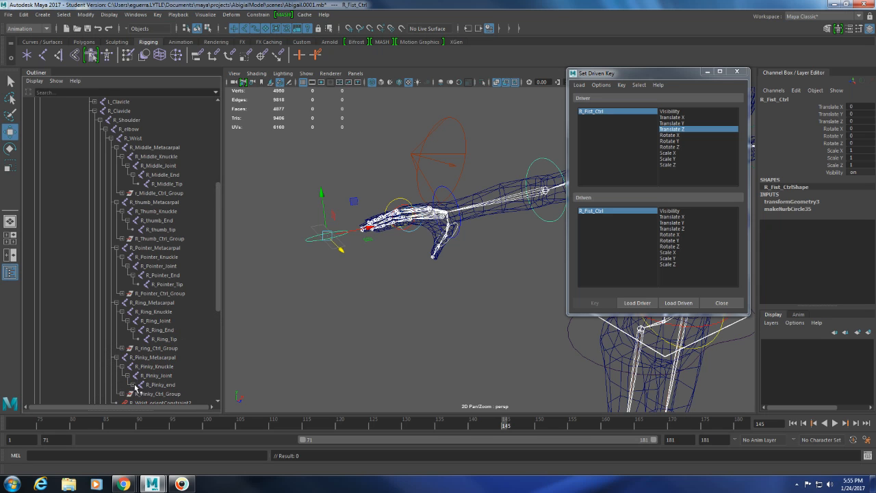
- Select all right middle, thumb and pointer joints from metacarpal to tip, plus the ring joints from R_Ring_Metacarpal to R_Ring_End
scroll(176, 325, up, 3)
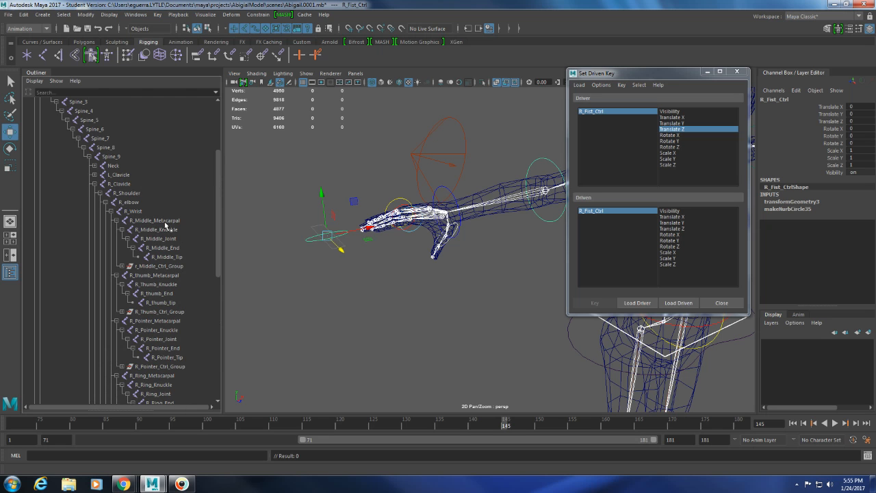
drag(166, 222, 170, 262)
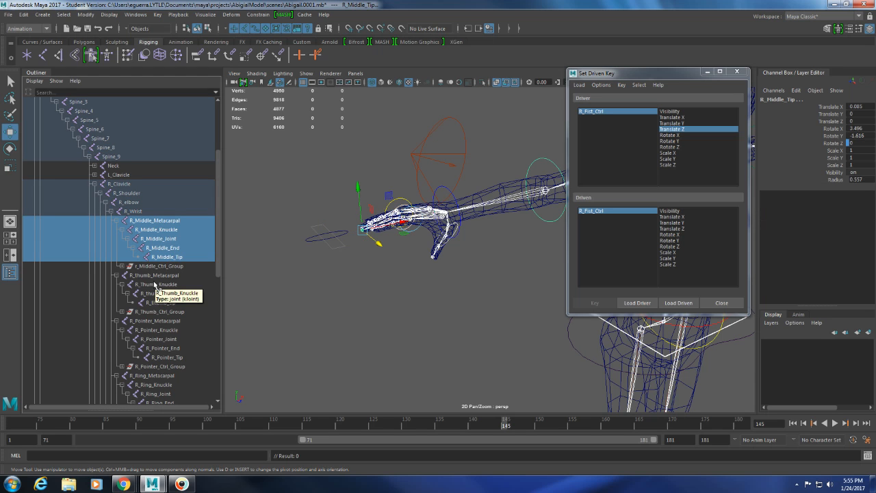
ctrl+drag(154, 277, 159, 350)
ctrl+click(158, 348)
ctrl+click(167, 357)
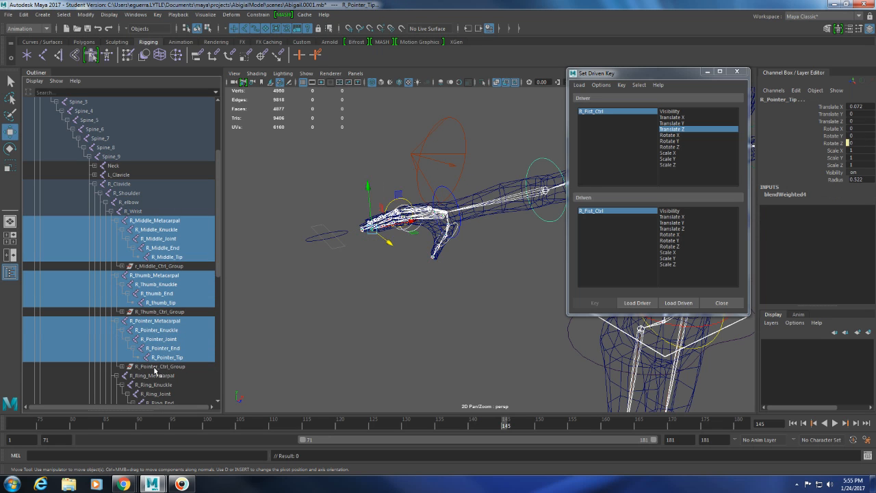
ctrl+click(151, 375)
ctrl+click(154, 386)
ctrl+click(156, 394)
ctrl+click(159, 402)
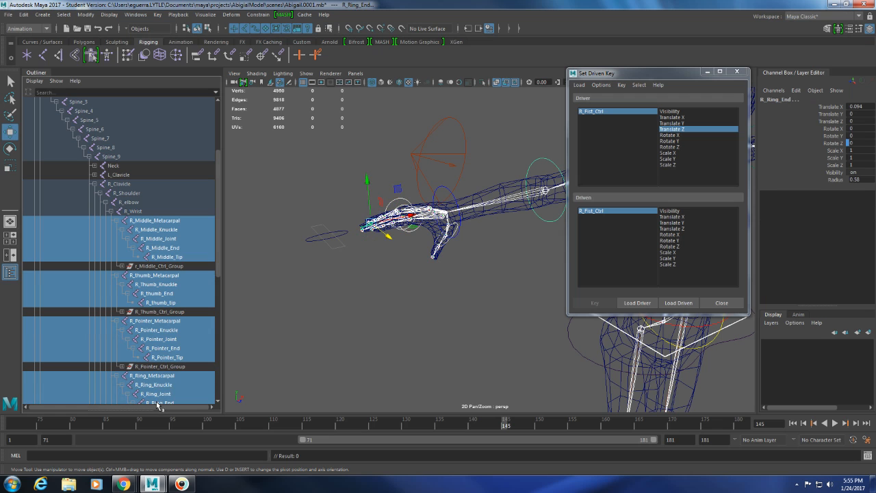
click(181, 483)
click(778, 466)
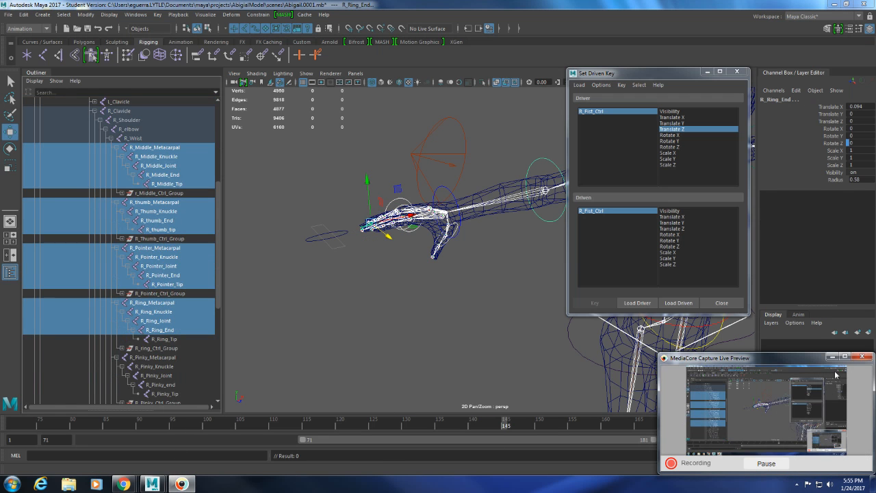
- Add R_Ring_Tip and all right pinky joints from R_Pinky_Metacarpal to R_Pinky_Tip to the joint selection
click(830, 359)
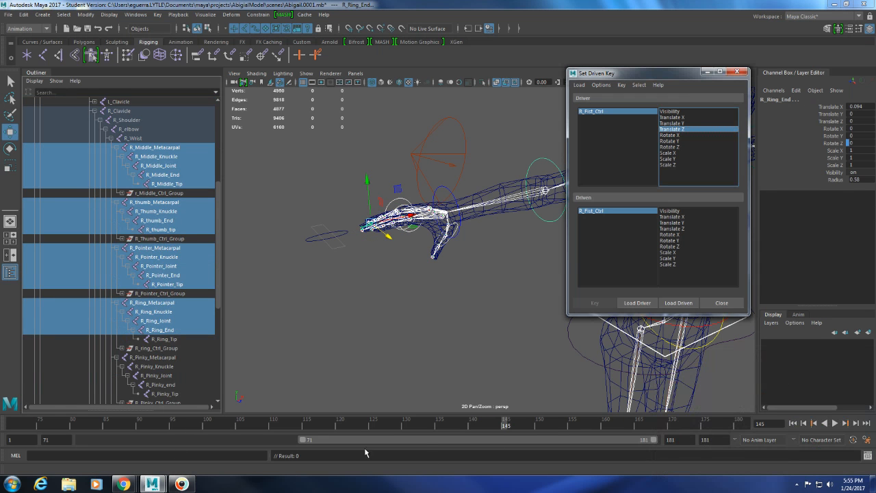
ctrl+click(179, 339)
ctrl+click(163, 358)
ctrl+click(162, 366)
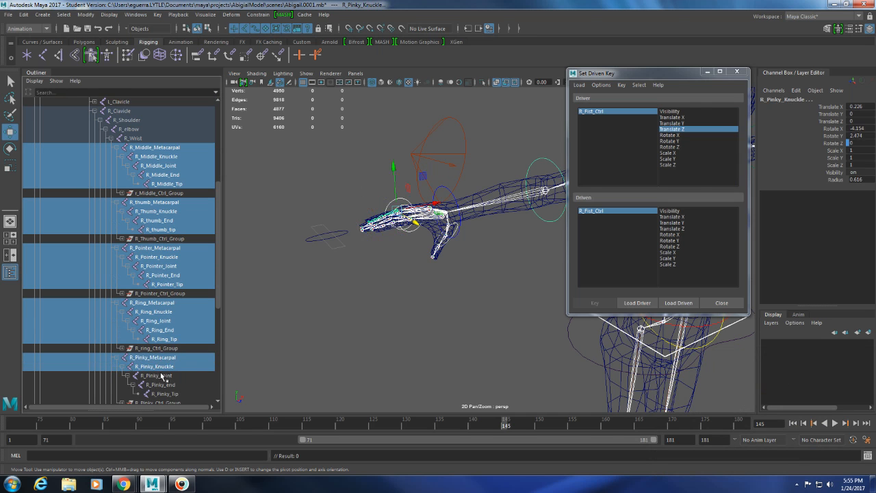
ctrl+click(164, 375)
ctrl+click(161, 384)
ctrl+click(167, 394)
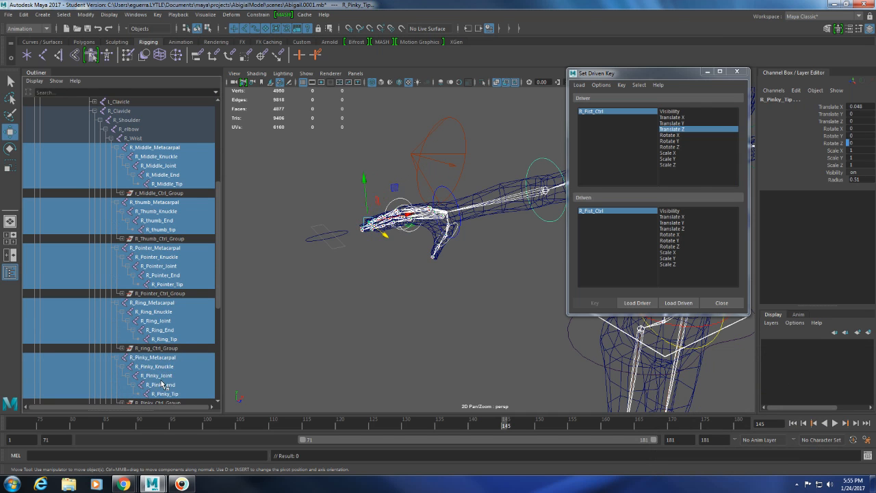
- Load all the selected right finger and thumb joints as the driven objects in Set Driven Key
scroll(167, 390, down, 3)
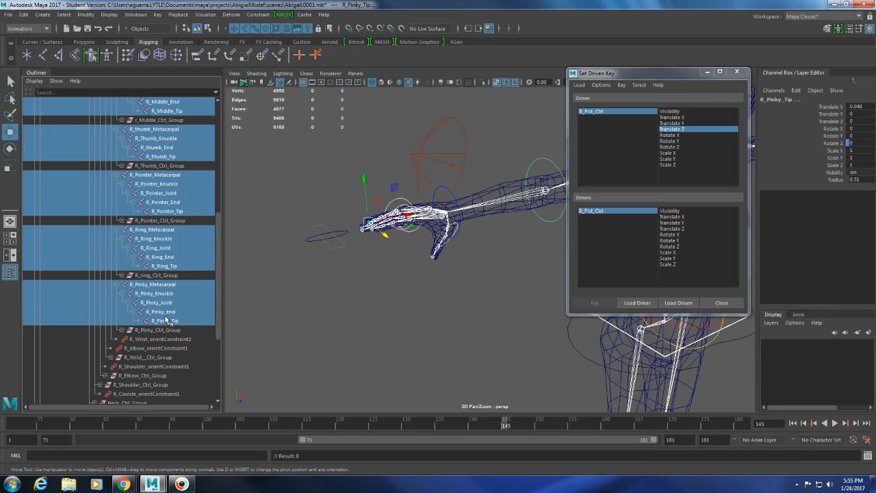
scroll(169, 321, up, 3)
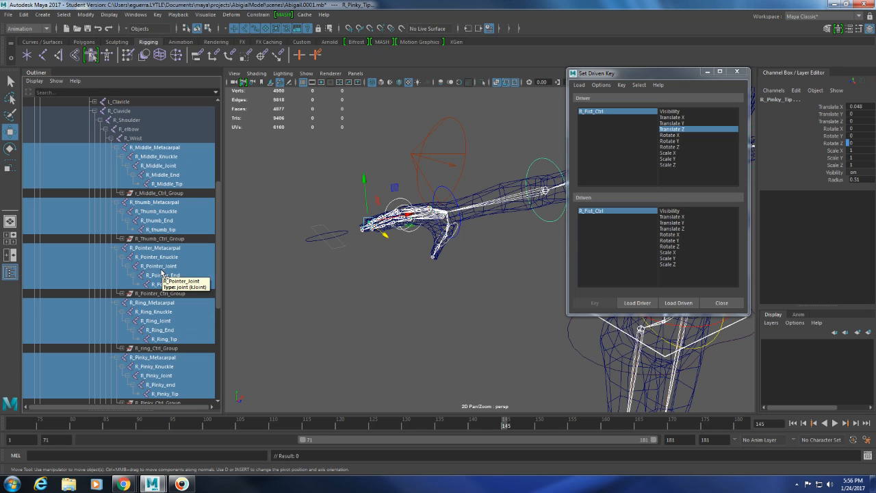
scroll(161, 378, down, 3)
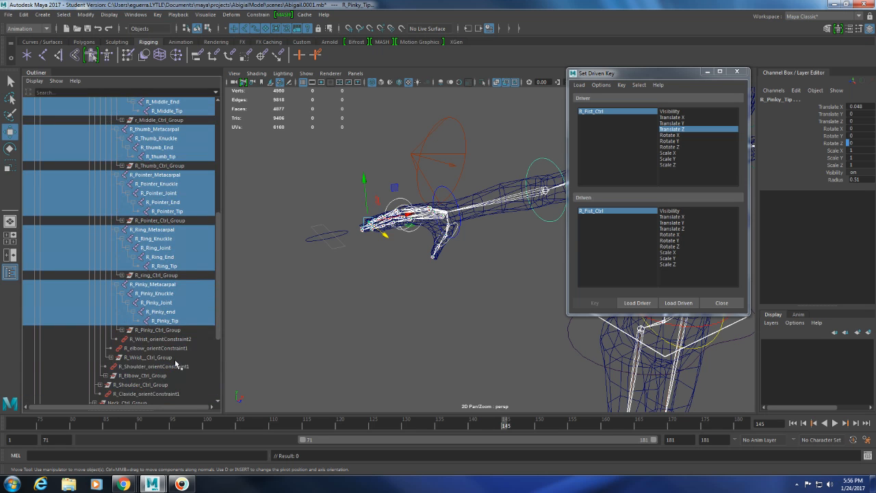
click(672, 303)
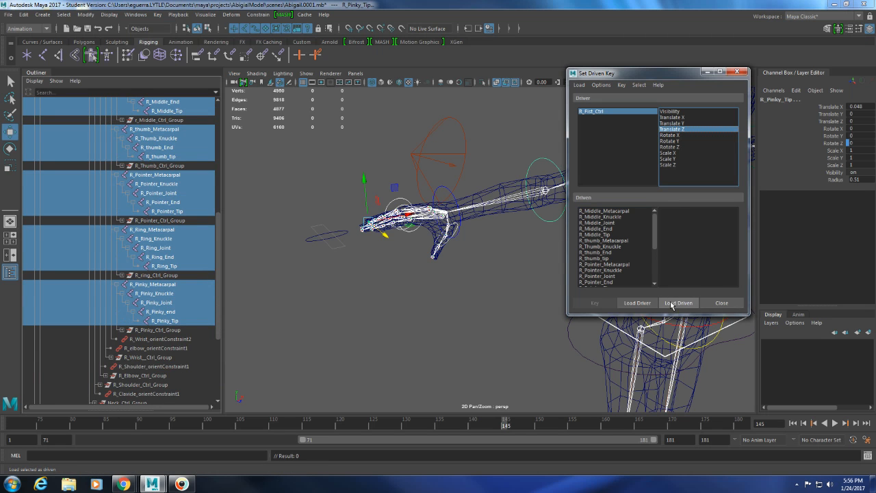
scroll(592, 249, down, 5)
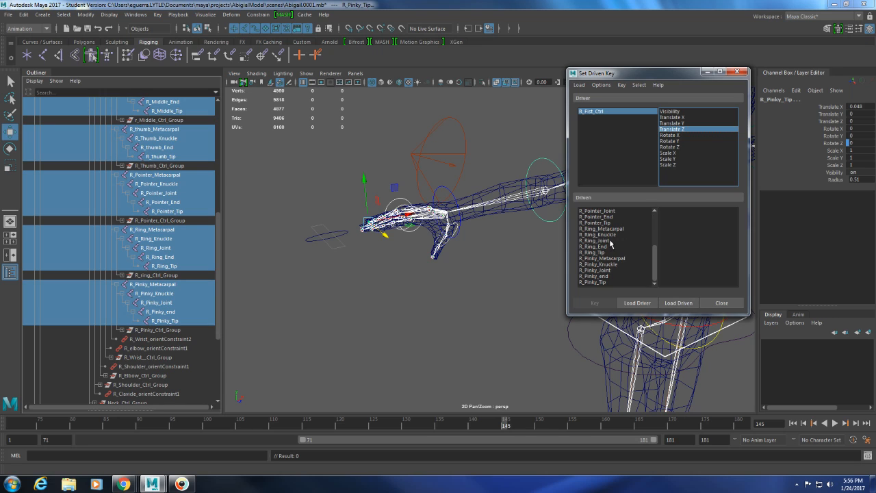
scroll(608, 252, up, 4)
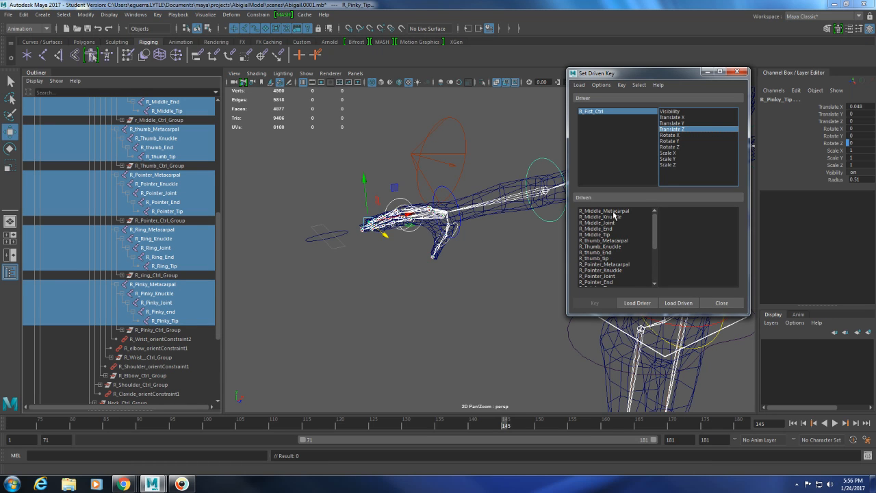
- Key Rotate X, Y and Z of all the driven right-hand joints against R_Fist_Ctrl's Translate Z for the open-hand pose
drag(612, 212, 599, 289)
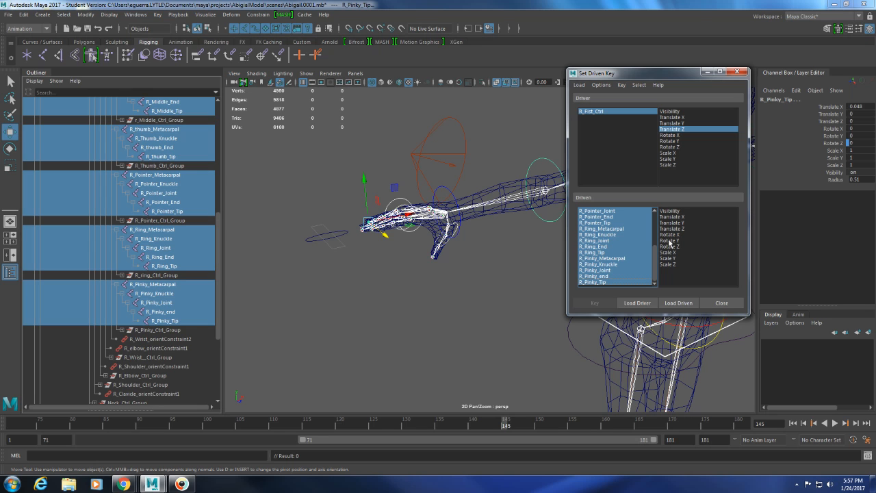
drag(668, 236, 671, 249)
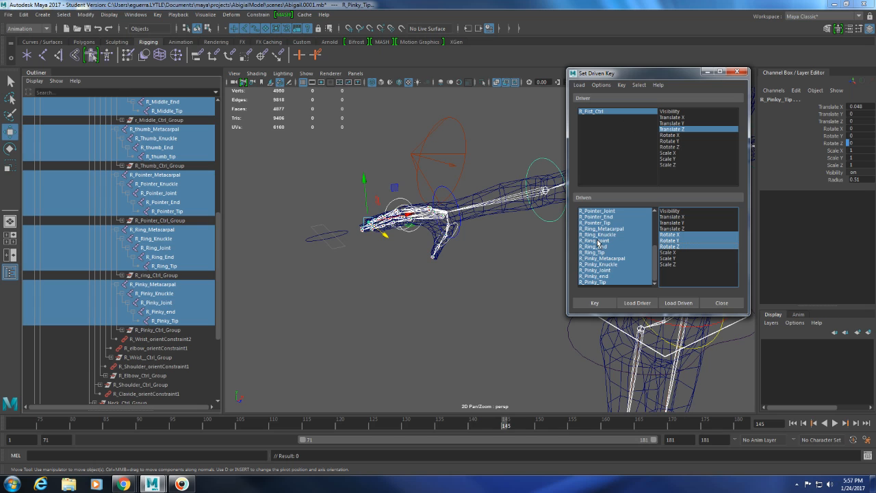
scroll(602, 233, up, 4)
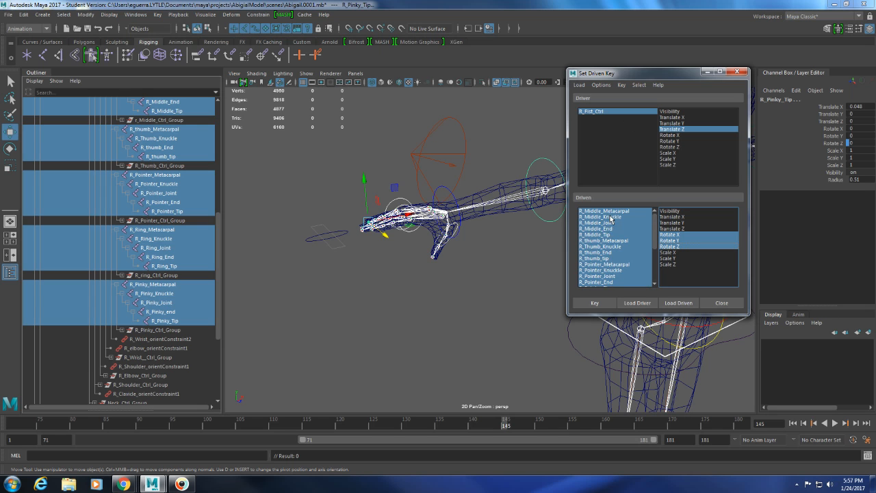
scroll(611, 219, down, 4)
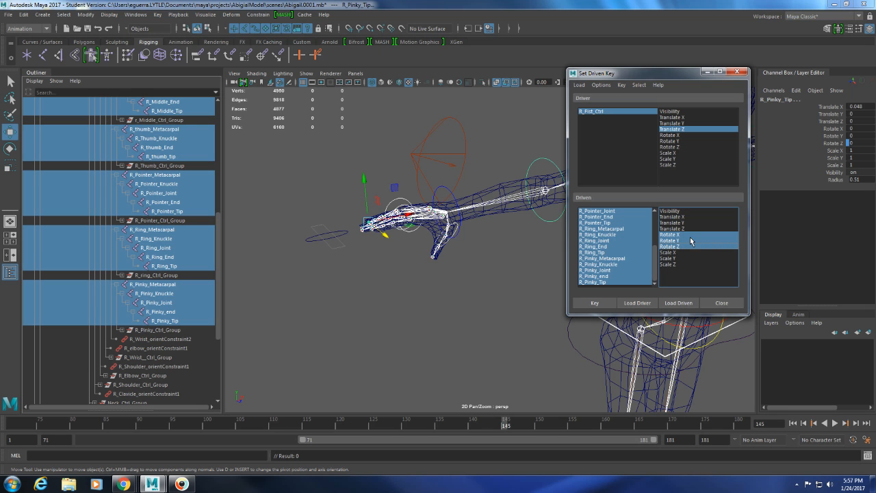
click(598, 303)
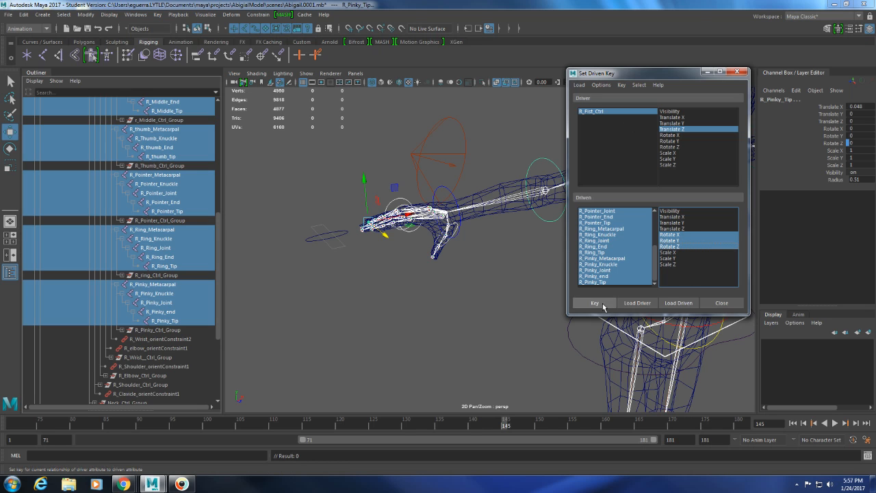
click(602, 303)
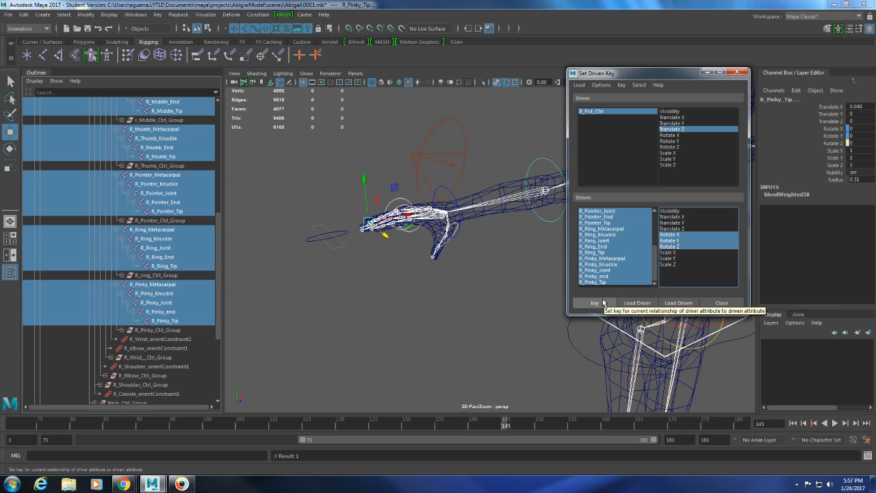
- Slide R_Fist_Ctrl along its Z axis to a Translate Z of 1
alt+drag(418, 268, 377, 310)
alt+middle_drag(409, 309, 298, 239)
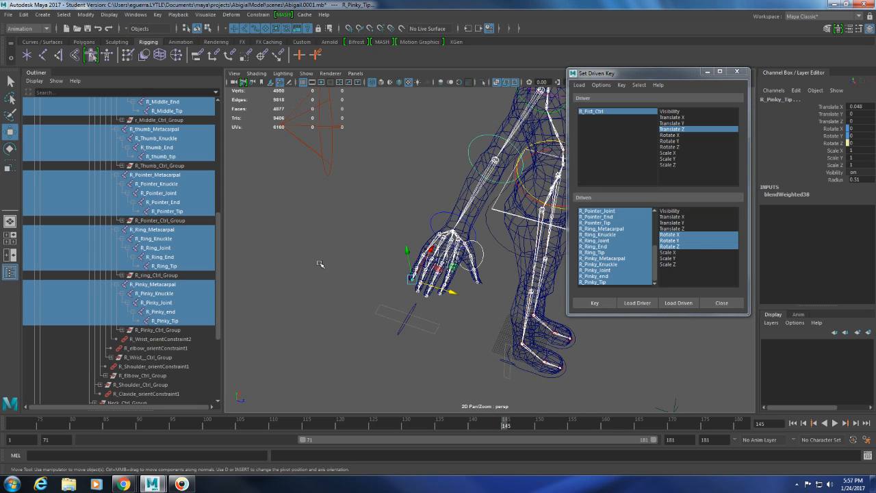
click(407, 320)
drag(428, 333, 521, 383)
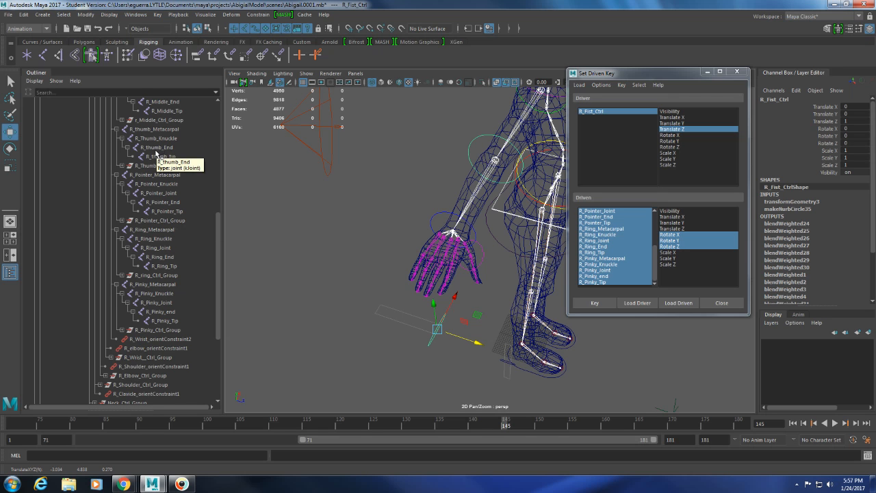
- Curl R_Middle_Knuckle through R_Middle_Tip to about -75.6 in Rotate Z, and bend R_Middle_Metacarpal to about -8.2
scroll(162, 178, up, 5)
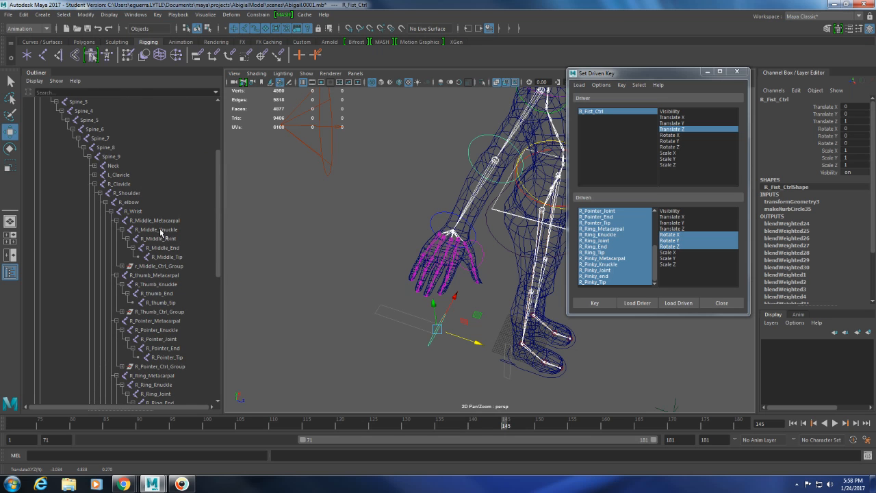
drag(160, 234, 165, 258)
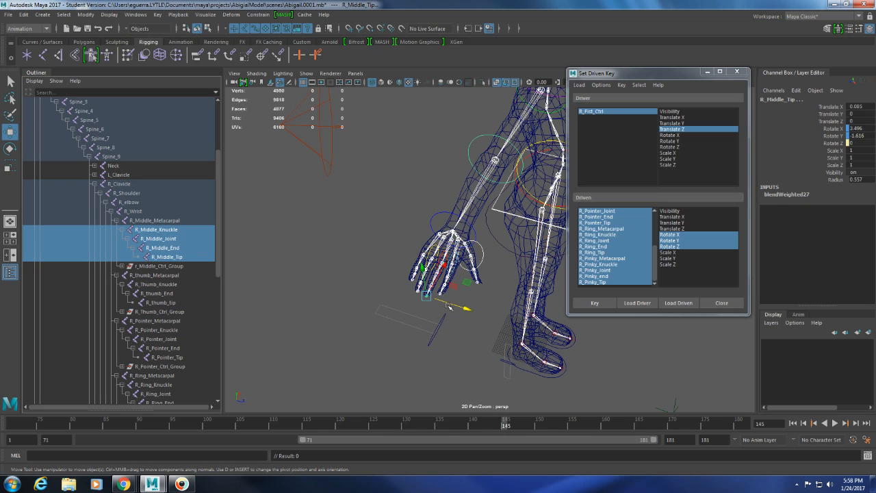
key(e)
drag(420, 286, 415, 334)
click(147, 221)
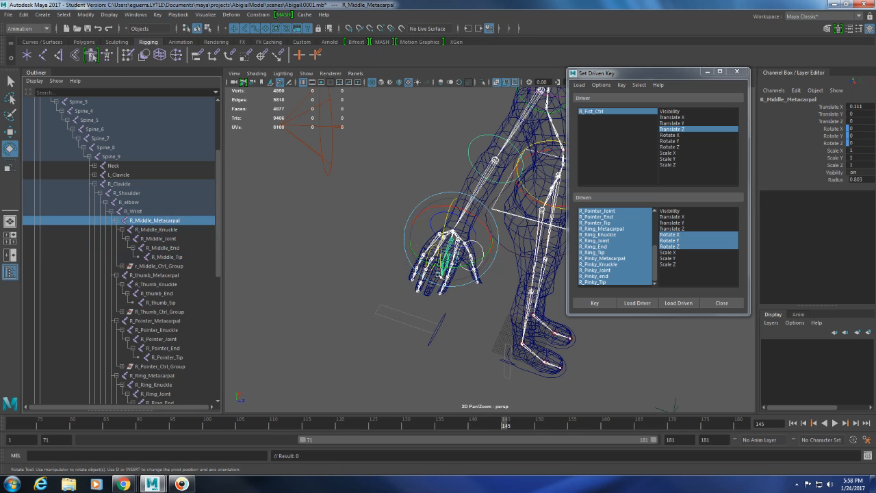
drag(440, 244, 444, 241)
scroll(451, 277, up, 8)
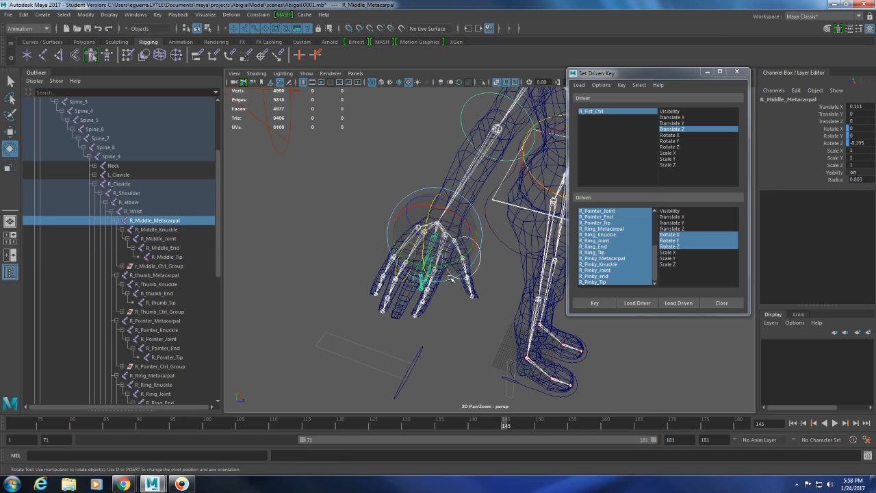
alt+drag(451, 277, 508, 345)
- Rotate R_Middle_End further to about -95.2 in Rotate Z and R_Middle_Metacarpal to about -12.4
click(163, 248)
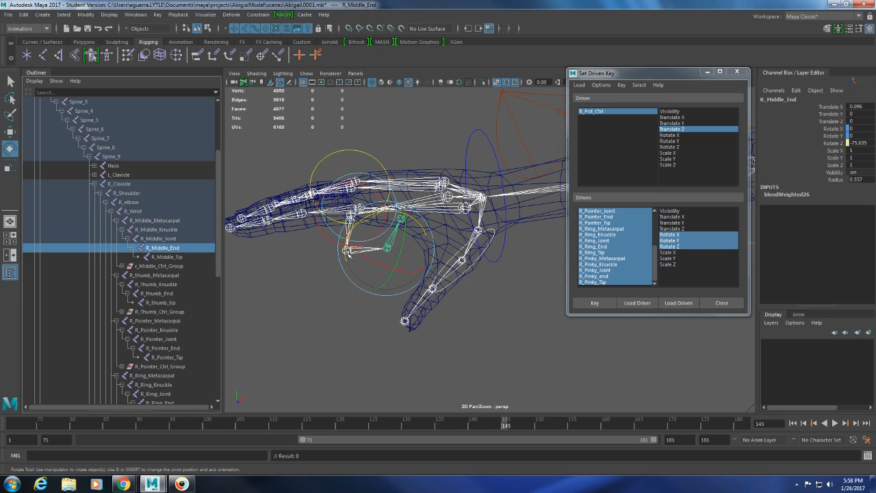
drag(375, 214, 361, 228)
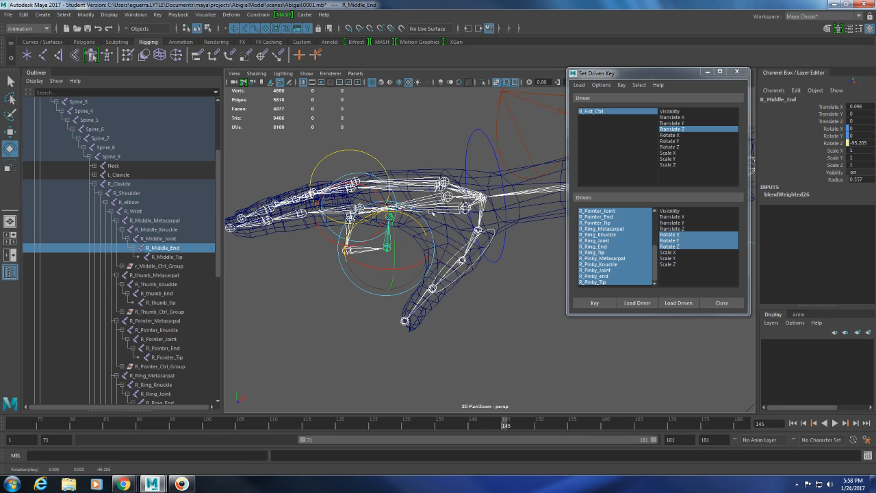
click(161, 220)
drag(417, 177, 414, 182)
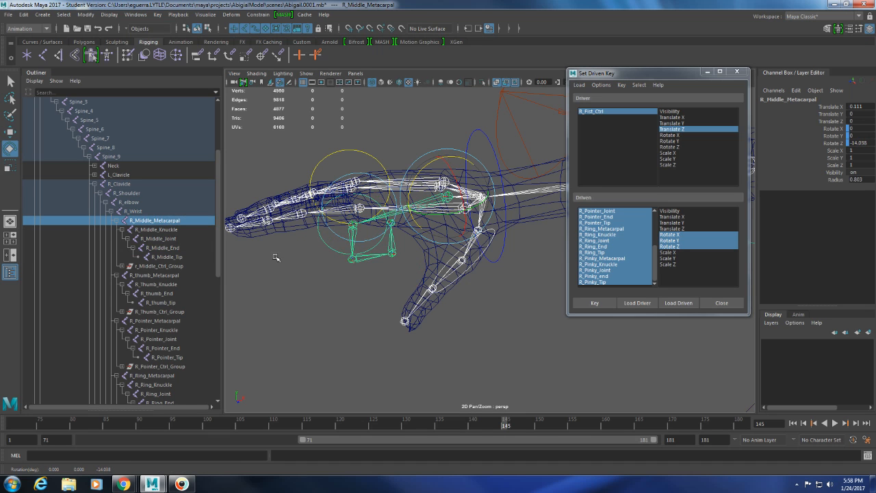
drag(417, 180, 428, 184)
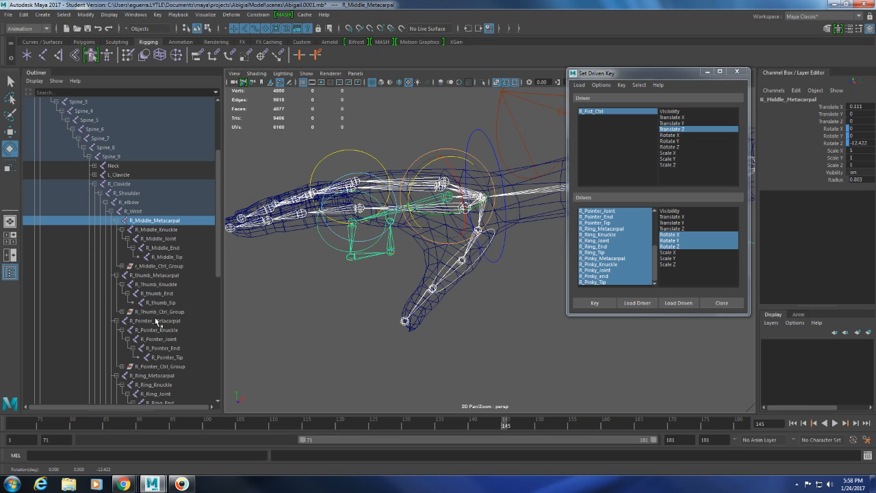
- Curl R_Pointer_Knuckle through R_Pointer_Tip together to about -81.2 in Rotate Z
drag(160, 324, 164, 356)
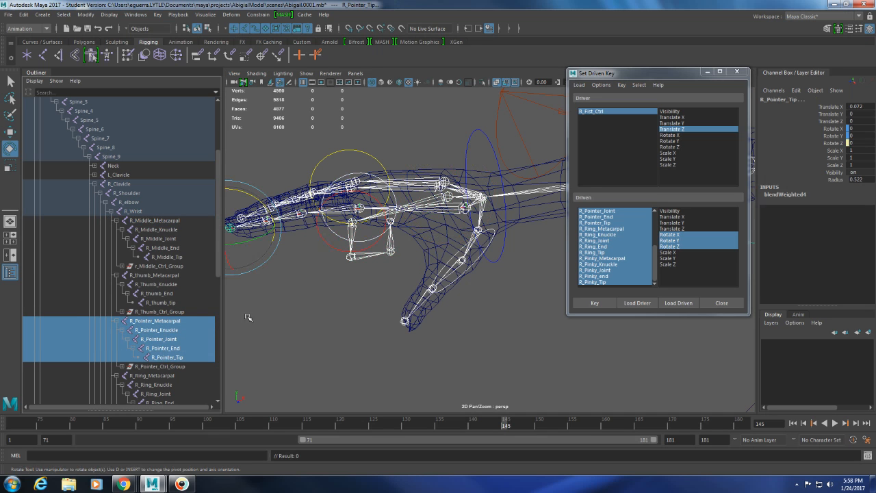
drag(160, 330, 176, 357)
drag(276, 245, 231, 273)
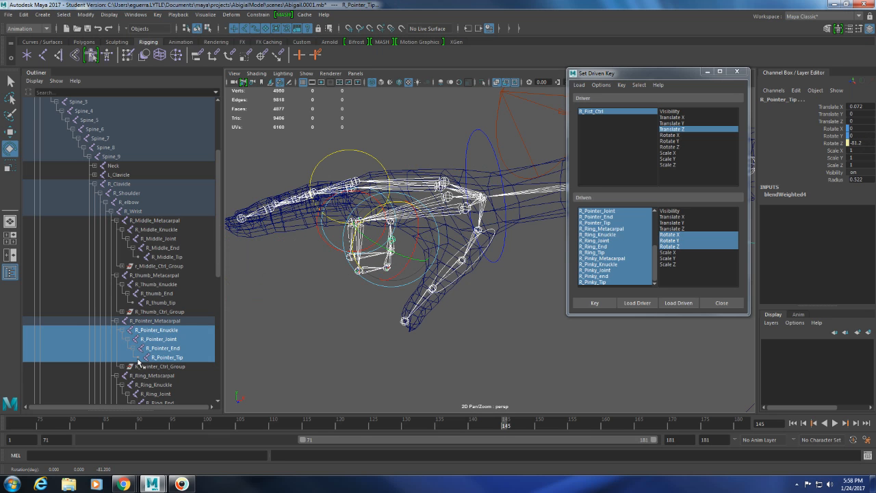
- Bend R_Pointer_End further inward and rotate R_Pointer_Metacarpal to about -8.9 in Rotate Z
click(156, 348)
drag(363, 253, 232, 300)
click(164, 320)
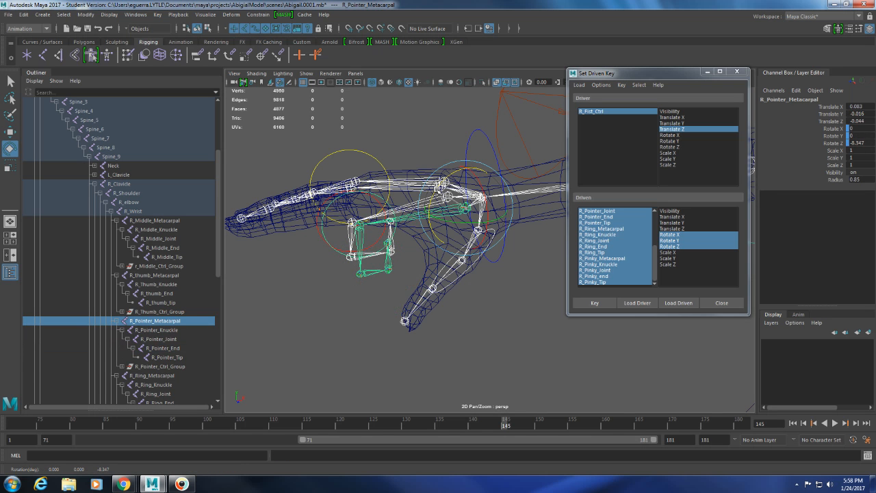
drag(437, 186, 430, 208)
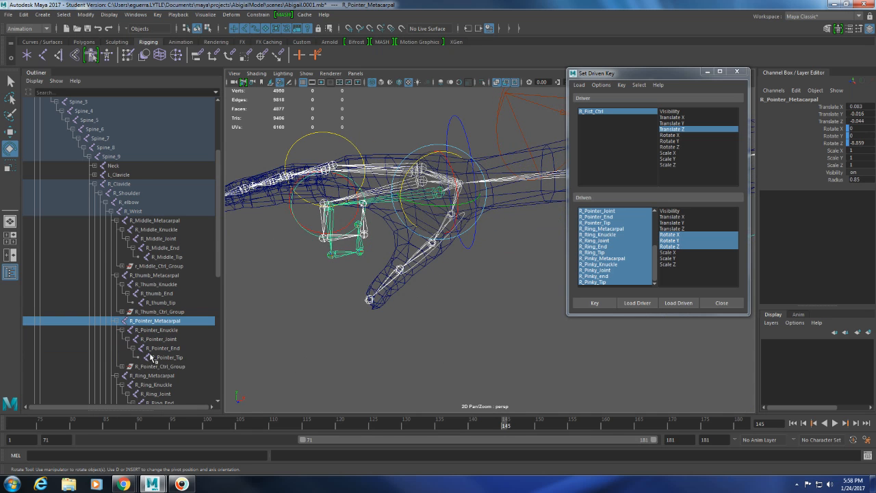
- Curl the right ring finger from knuckle to tip, with R_Ring_End at about -94.9 and R_Ring_Metacarpal at about -15.8 in Rotate Z
scroll(151, 358, down, 3)
drag(154, 305, 164, 339)
drag(255, 184, 205, 205)
click(163, 329)
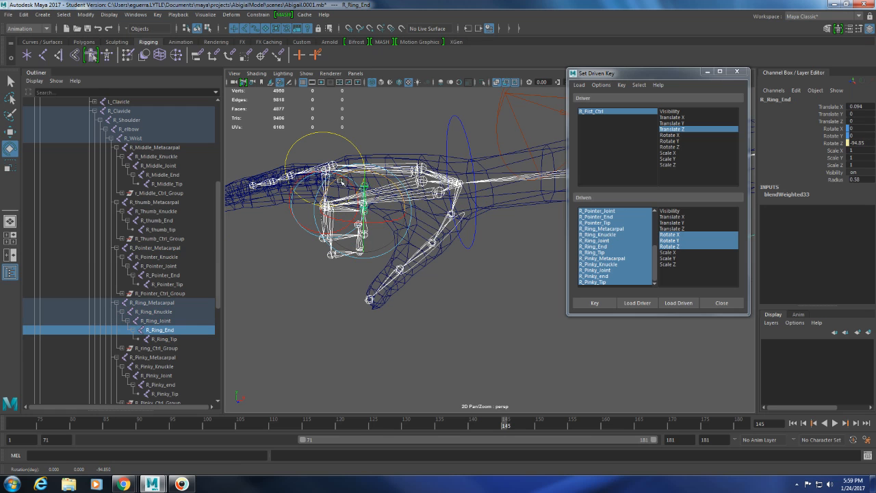
click(165, 304)
drag(396, 139, 399, 179)
alt+middle_drag(401, 248, 400, 224)
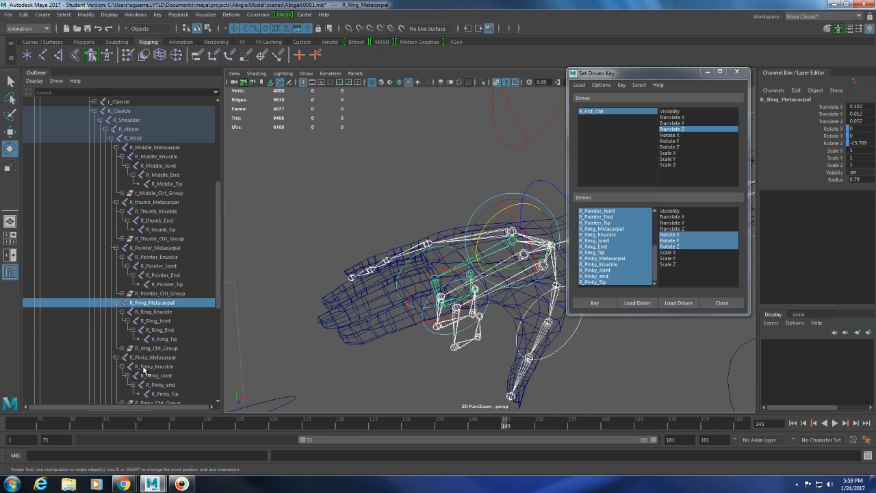
- Curl R_Pinky_Knuckle through R_Pinky_Tip to about -87.5 in Rotate Z, and bend R_Pinky_Metacarpal to about -13.9
scroll(159, 370, down, 3)
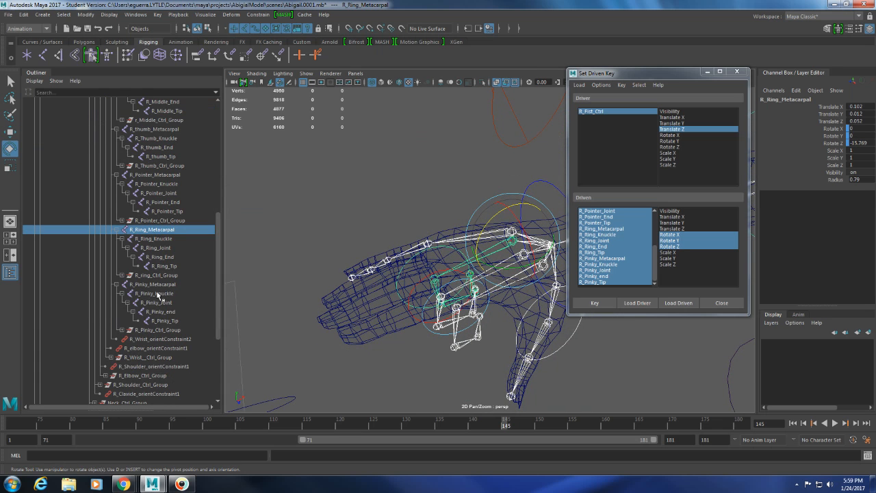
drag(147, 293, 163, 320)
drag(361, 248, 310, 281)
key(ctrl+z)
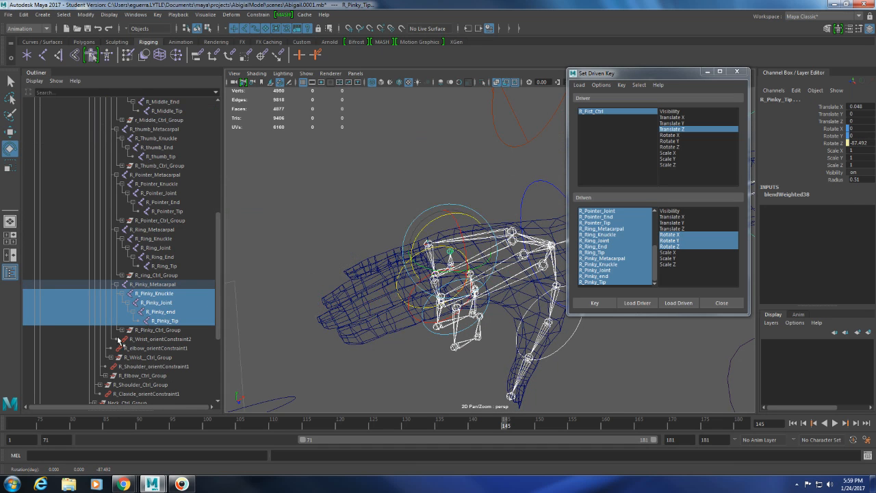
click(165, 284)
drag(507, 201, 510, 223)
- Curl R_Thumb_Knuckle through R_thumb_tip together to about -57.6 in Rotate Y
alt+middle_drag(511, 223, 348, 232)
alt+drag(348, 232, 367, 240)
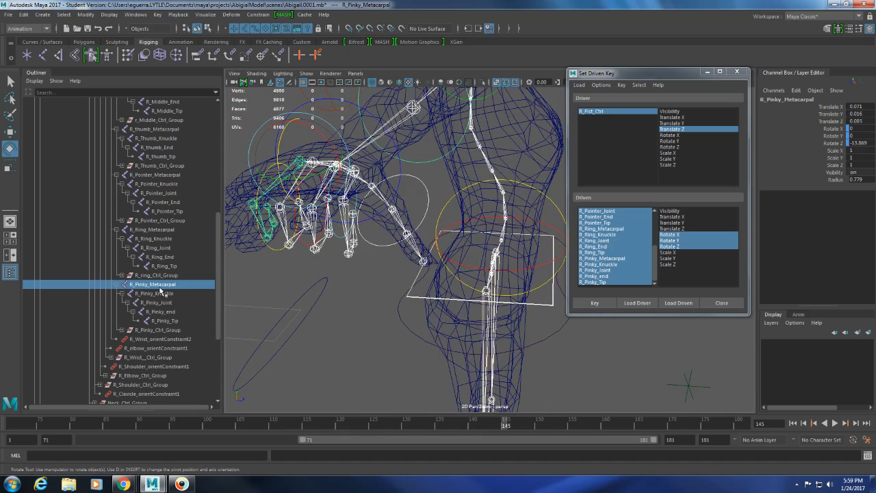
drag(164, 129, 166, 155)
click(168, 147)
double_click(170, 147)
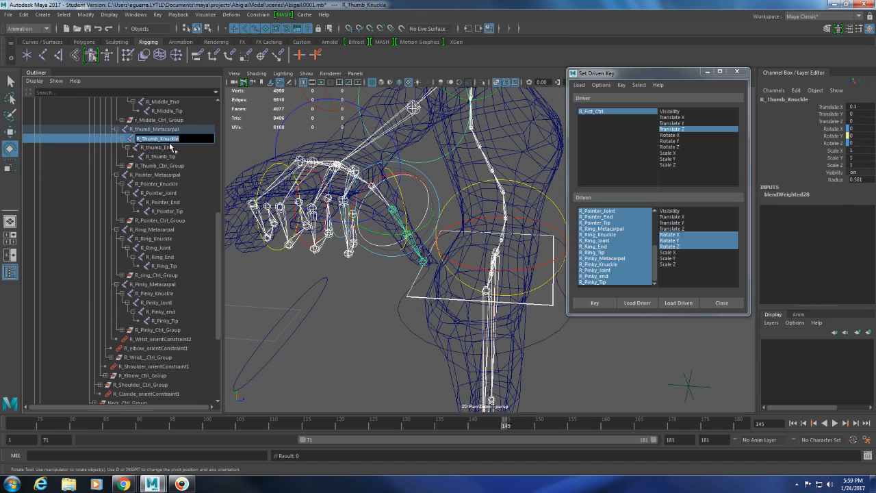
key(Return)
drag(170, 139, 174, 156)
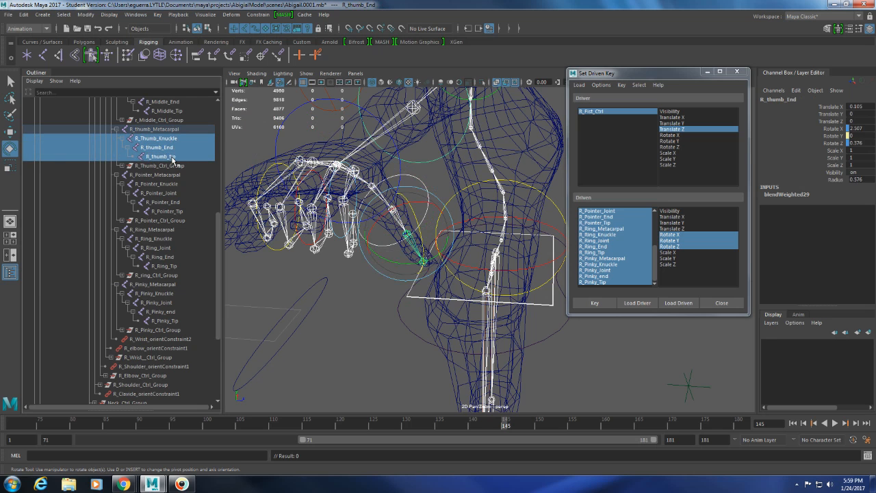
drag(445, 278, 354, 323)
alt+middle_drag(356, 312, 371, 318)
scroll(371, 312, up, 3)
alt+drag(361, 294, 325, 228)
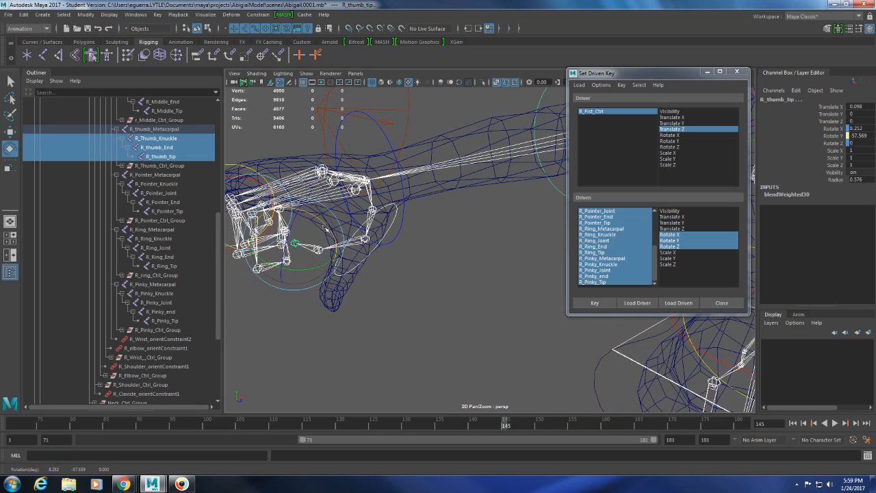
- Rotate R_thumb_Metacarpal inward to about 3.5, 3.6 and -5.7 in Rotate X, Y and Z
click(163, 130)
drag(390, 234, 356, 245)
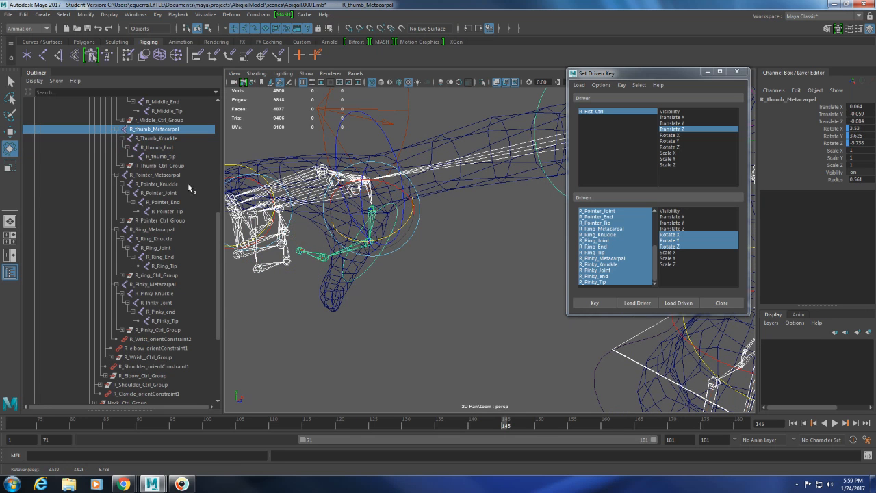
alt+drag(410, 221, 417, 231)
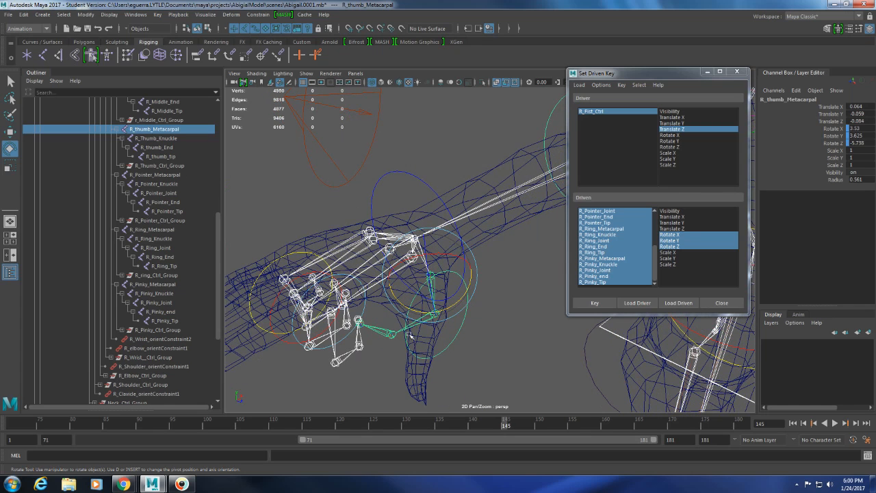
- Bend R_thumb_End to about -61.6 and R_Thumb_Knuckle to about -60.6 in Rotate Y
click(177, 147)
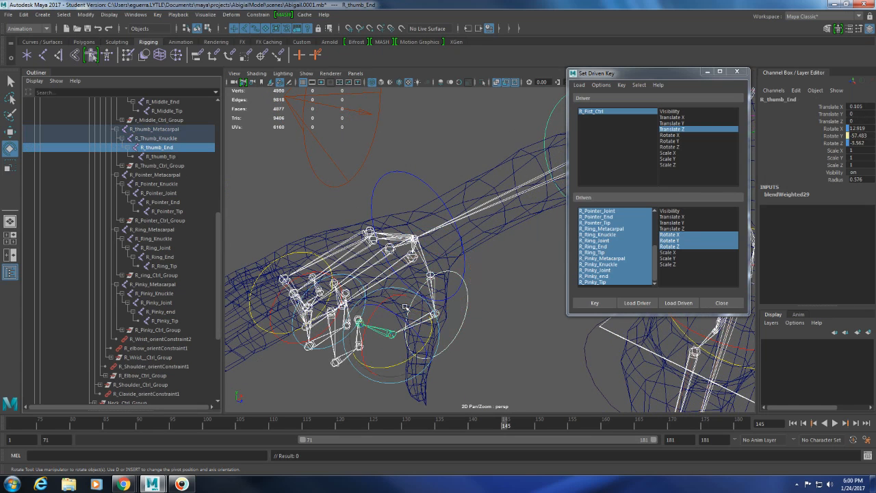
drag(412, 356, 396, 338)
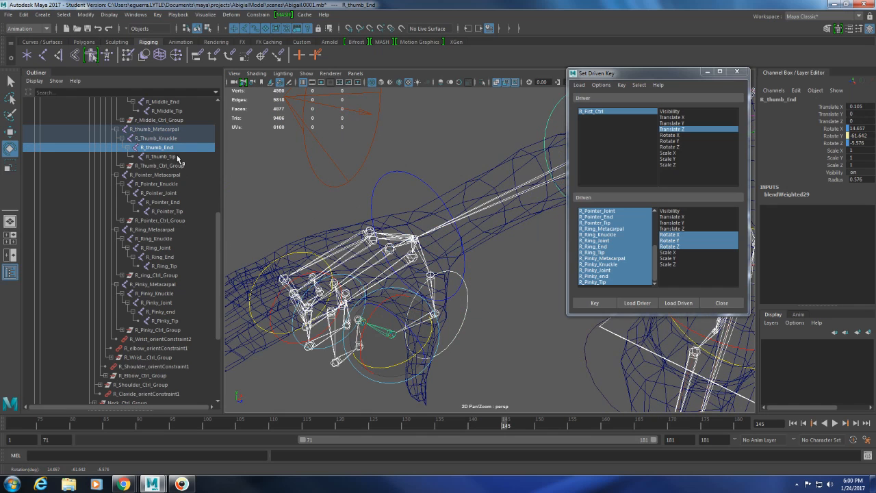
click(168, 139)
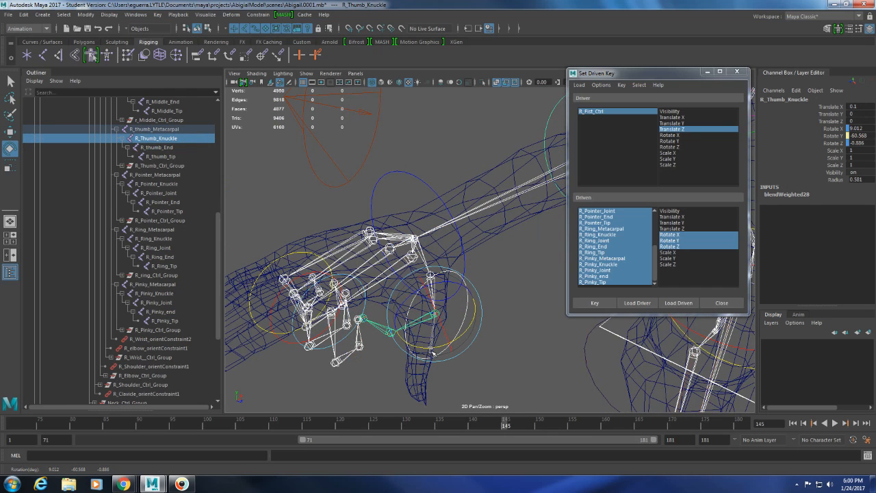
drag(432, 352, 400, 344)
alt+drag(401, 344, 418, 277)
drag(470, 177, 448, 183)
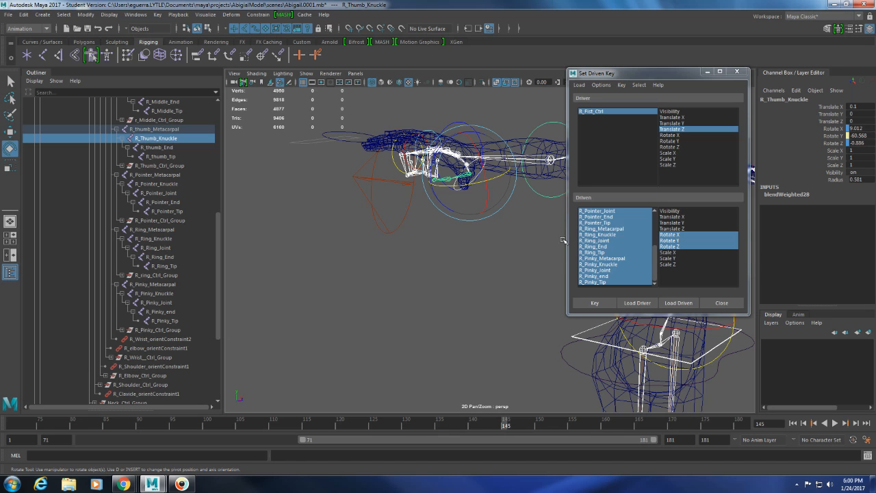
- Select all driven right-hand joints and key their fist pose against R_Fist_Ctrl's Translate Z
scroll(613, 252, up, 4)
drag(602, 212, 610, 276)
scroll(609, 277, down, 4)
shift+click(606, 282)
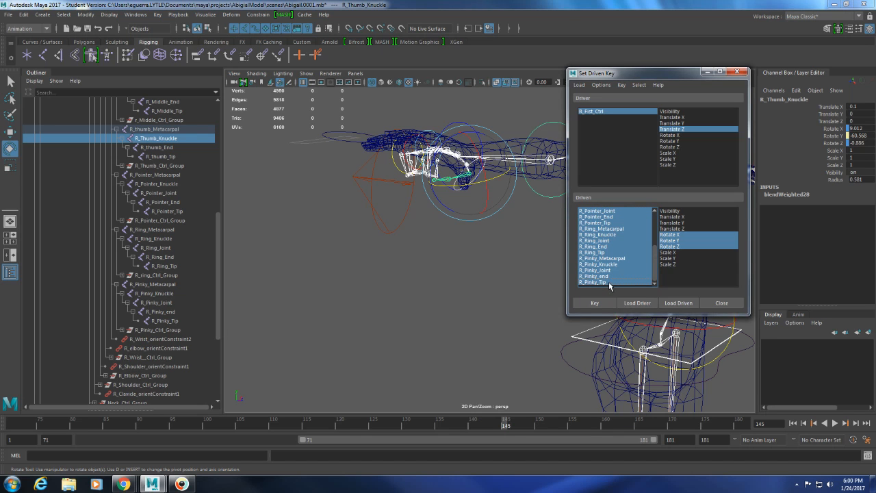
mouse_move(658, 275)
mouse_down()
mouse_move(656, 241)
mouse_move(658, 282)
mouse_up()
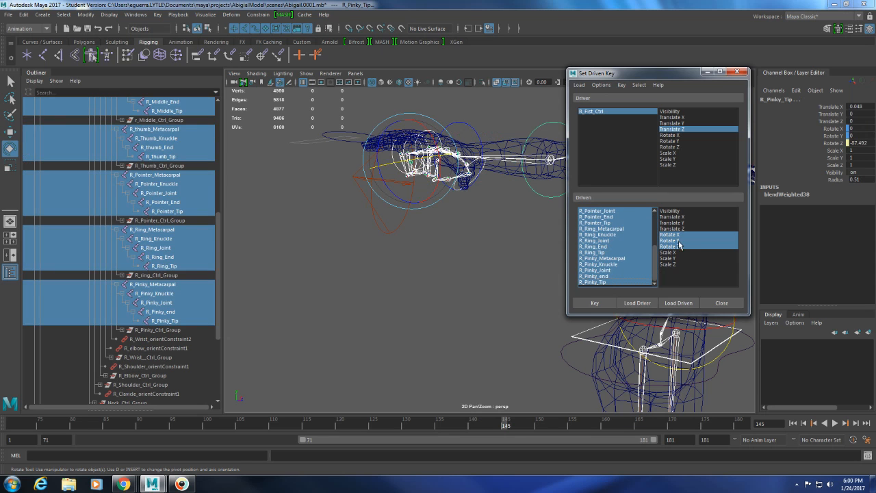
click(605, 112)
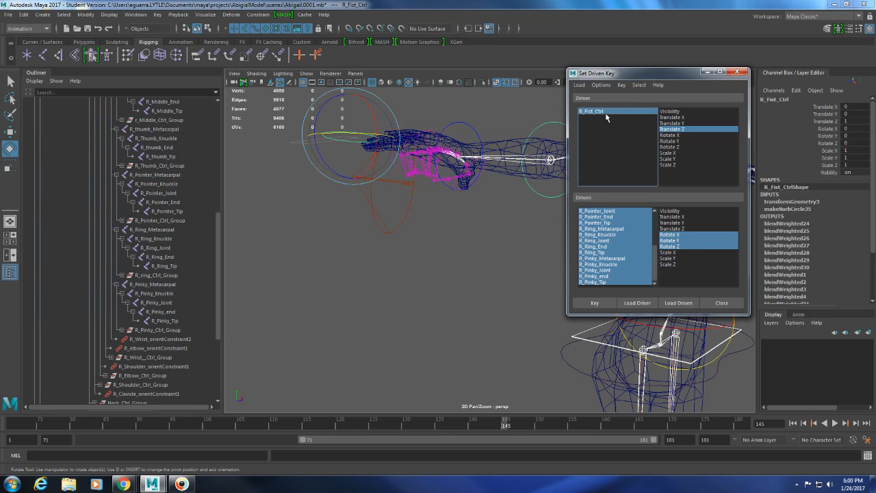
click(594, 303)
- Set R_Fist_Ctrl's Translate Z to 0, and move the control along Z to -1
click(846, 121)
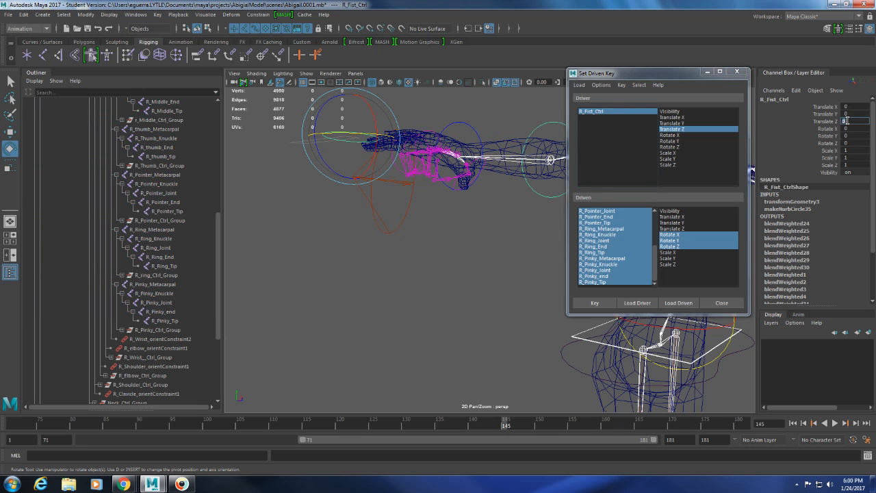
text(0)
key(Return)
alt+drag(442, 181, 437, 222)
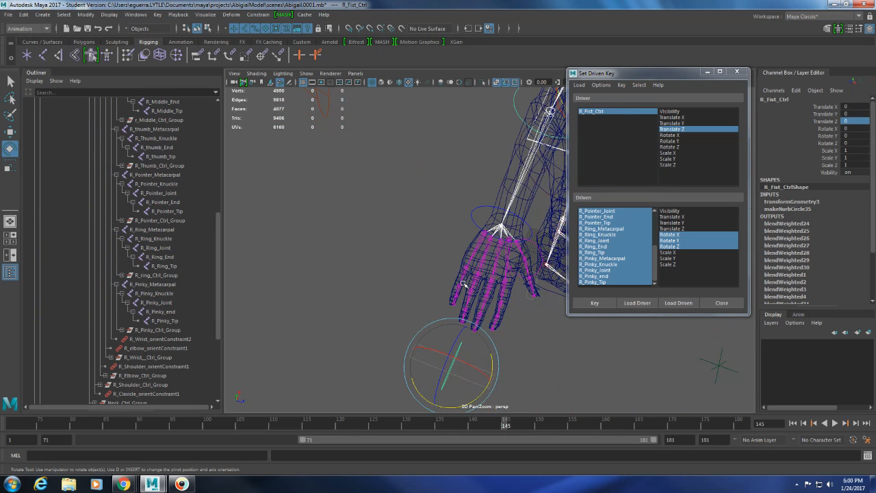
key(w)
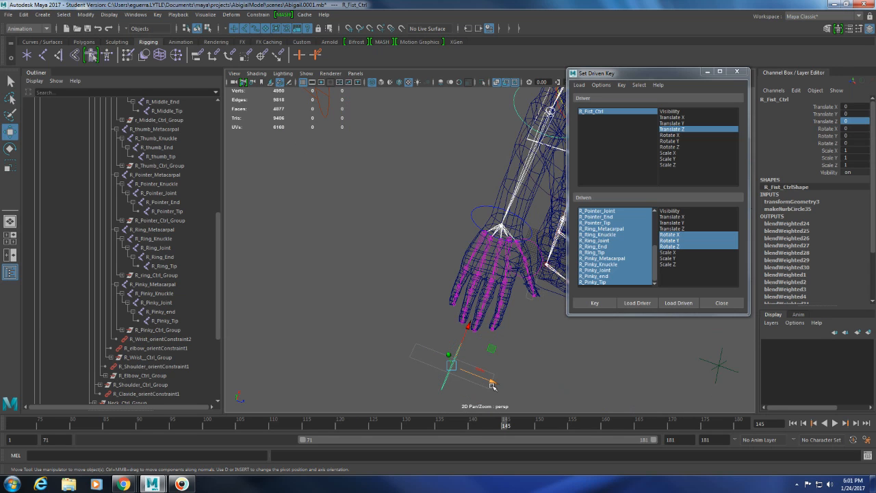
drag(492, 386, 436, 364)
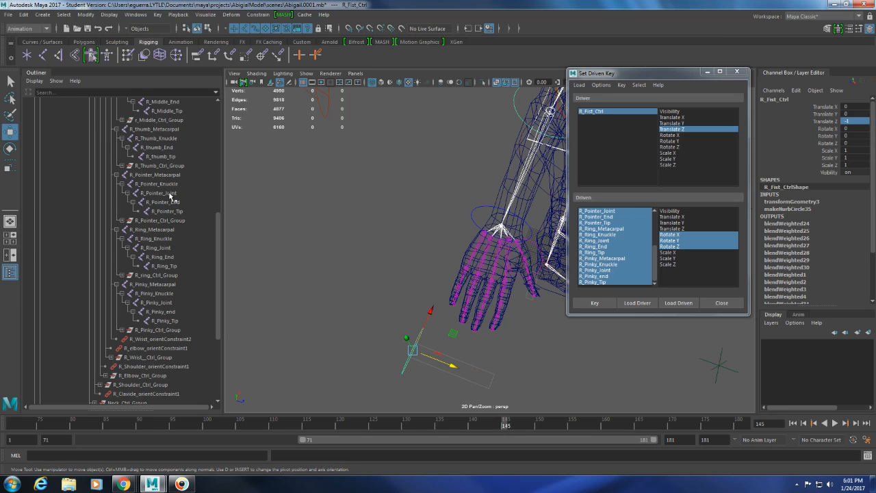
- Bend the right middle finger backward from metacarpal to tip, to about 10.9 in Rotate Z at the tip
scroll(170, 195, up, 5)
drag(156, 226, 166, 258)
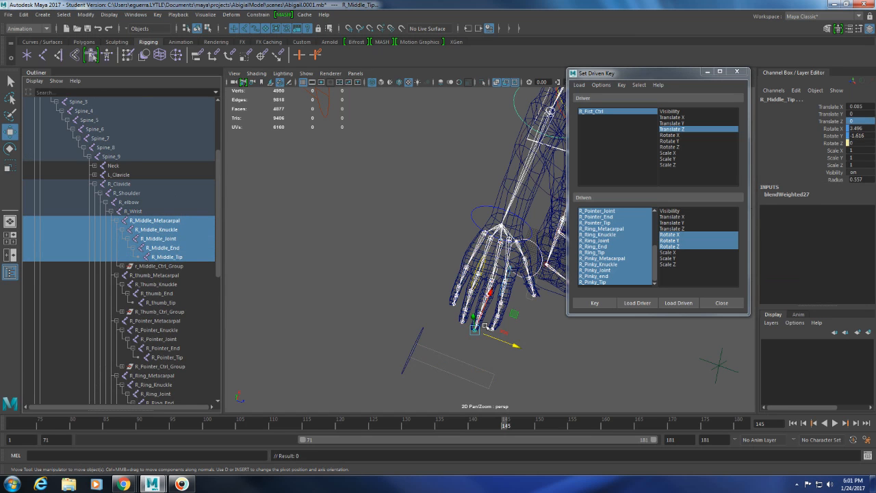
key(e)
drag(479, 334, 465, 317)
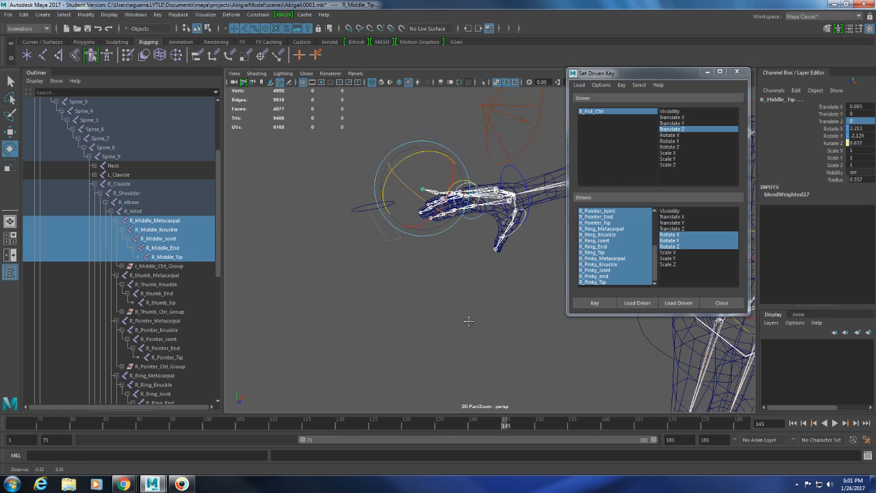
drag(424, 153, 425, 154)
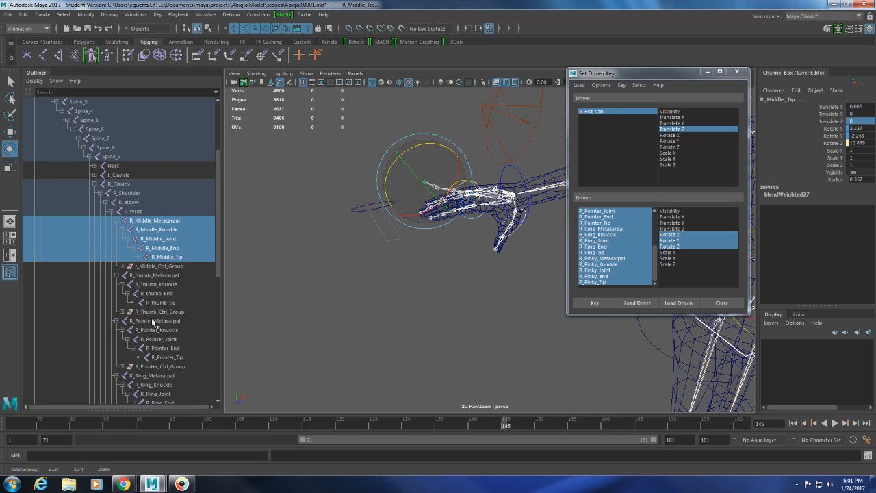
- Bend the right pointer and ring fingers backward from metacarpal to tip, matching the middle finger
click(153, 321)
shift+click(163, 357)
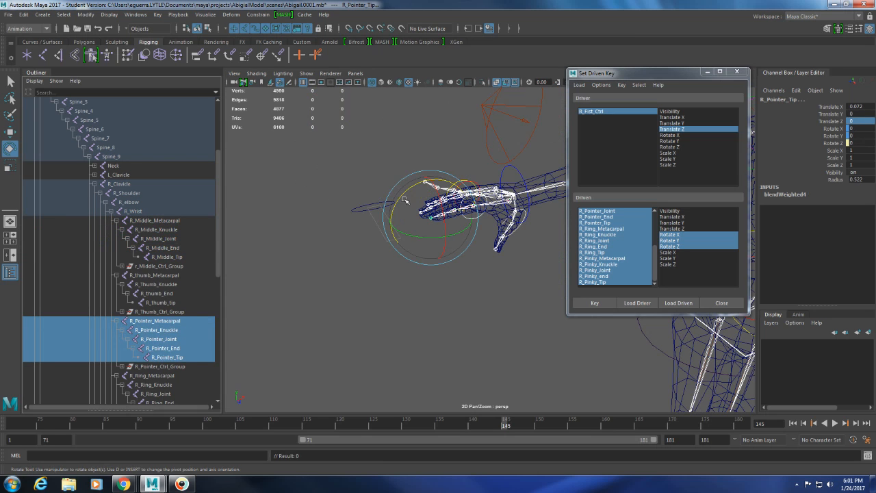
drag(404, 199, 409, 192)
drag(152, 375, 153, 402)
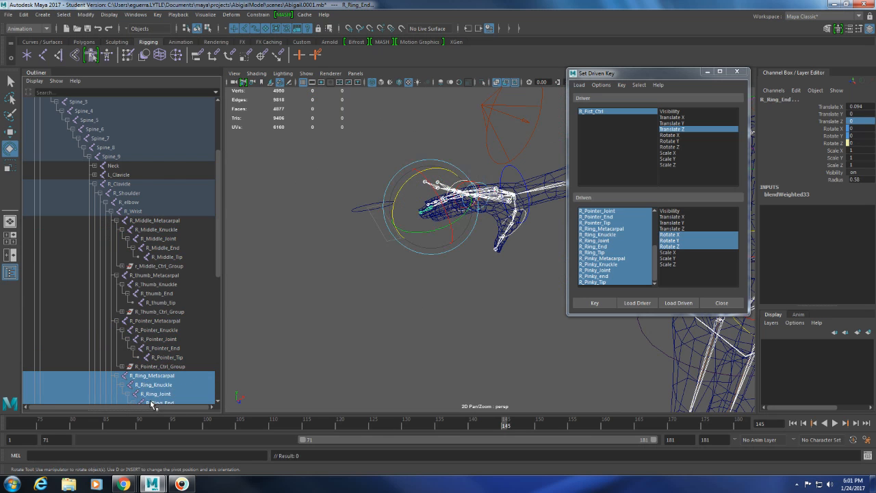
scroll(154, 404, down, 3)
drag(161, 304, 170, 344)
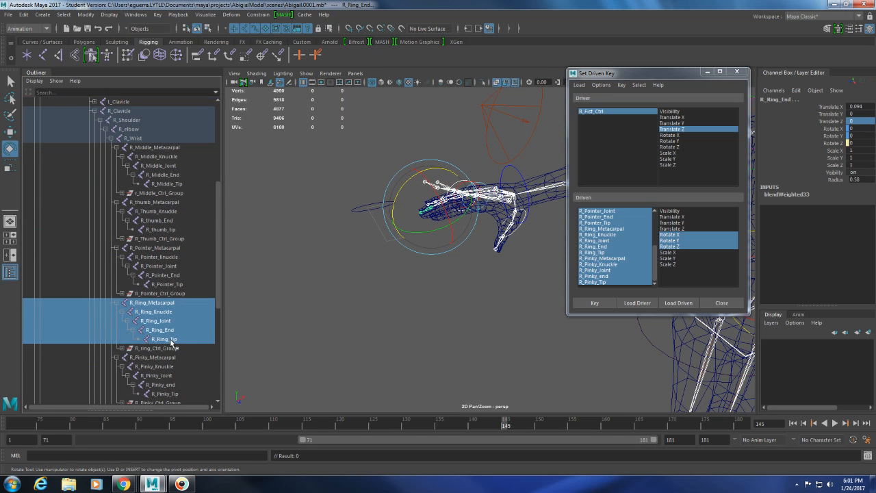
drag(397, 183, 393, 192)
- Bend the right pinky joints back to about 11.1 in Rotate Z, and rotate the thumb joints outward to about 16.2 in Rotate Y
drag(162, 359, 167, 393)
drag(397, 198, 440, 230)
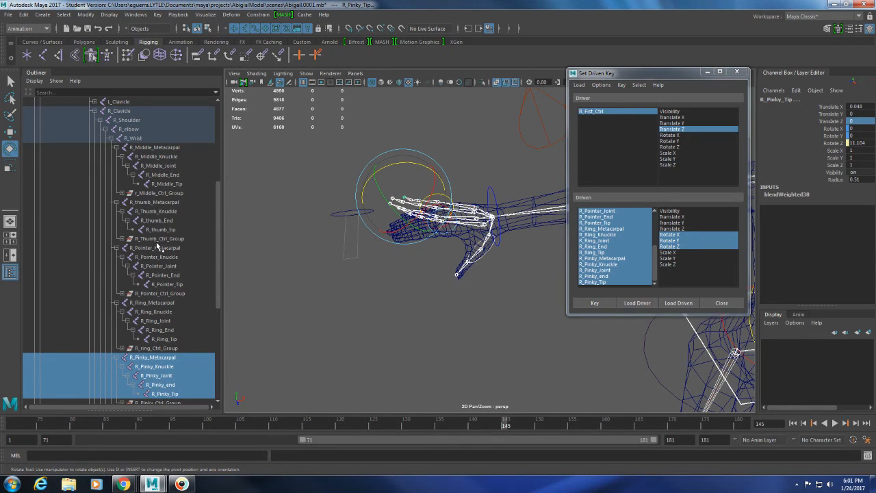
drag(171, 203, 172, 231)
drag(468, 302, 407, 337)
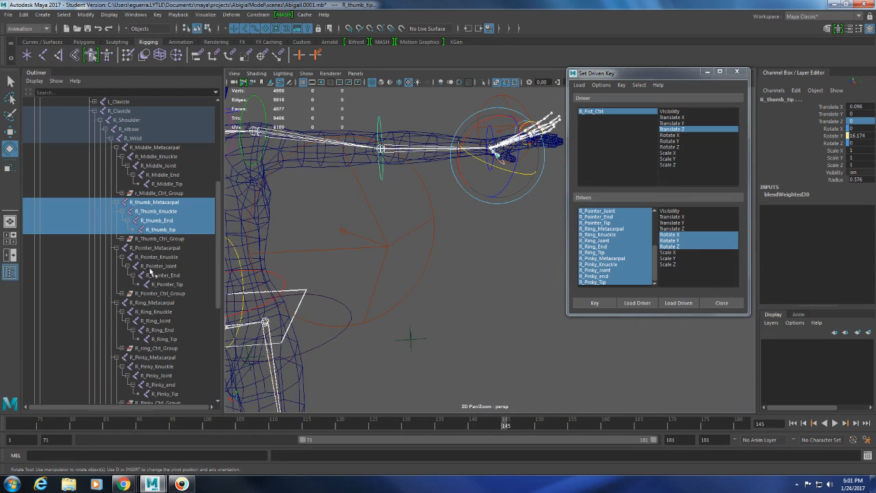
- Adjust Rotate Z to about 13.4 on R_Pinky_Metacarpal, 12.3 on R_Pinky_Knuckle and 18.3 on R_Ring_Metacarpal
click(158, 357)
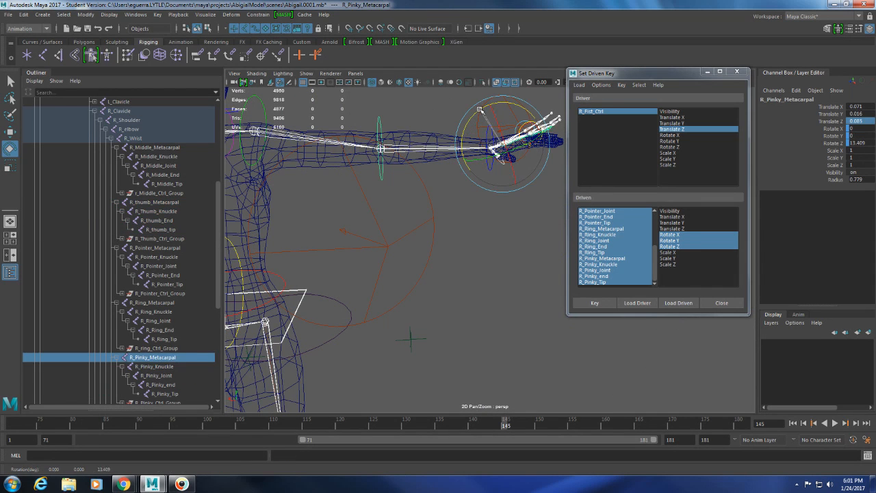
click(191, 368)
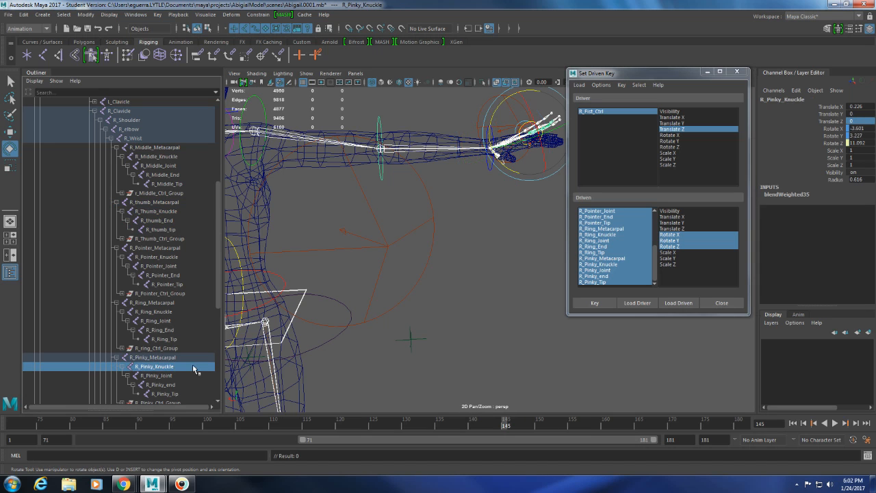
drag(503, 100, 507, 103)
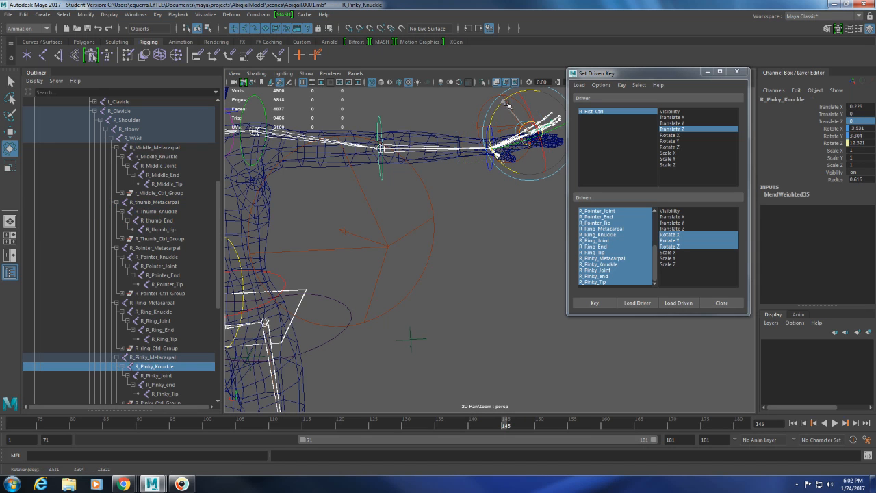
click(154, 302)
drag(476, 111, 484, 128)
alt+drag(526, 175, 353, 293)
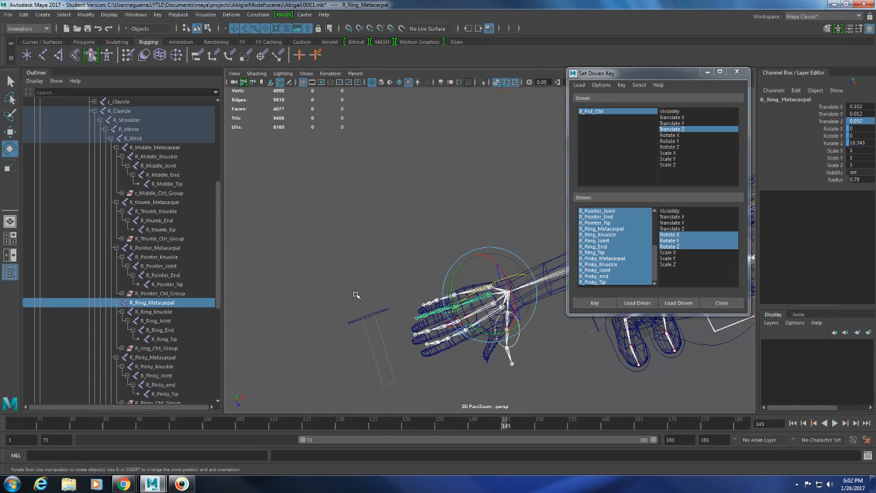
- Select all driven finger and thumb joints and key the stretched-open pose against R_Fist_Ctrl's Translate Z at -1
click(627, 112)
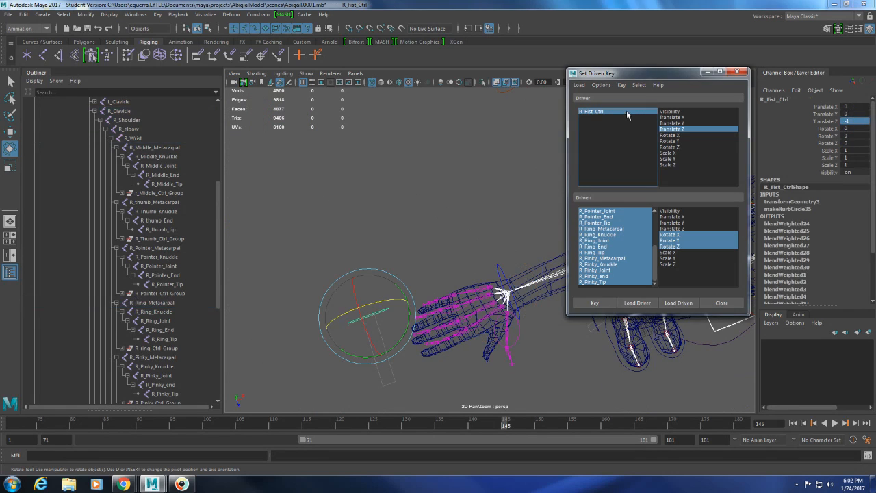
drag(602, 215, 615, 283)
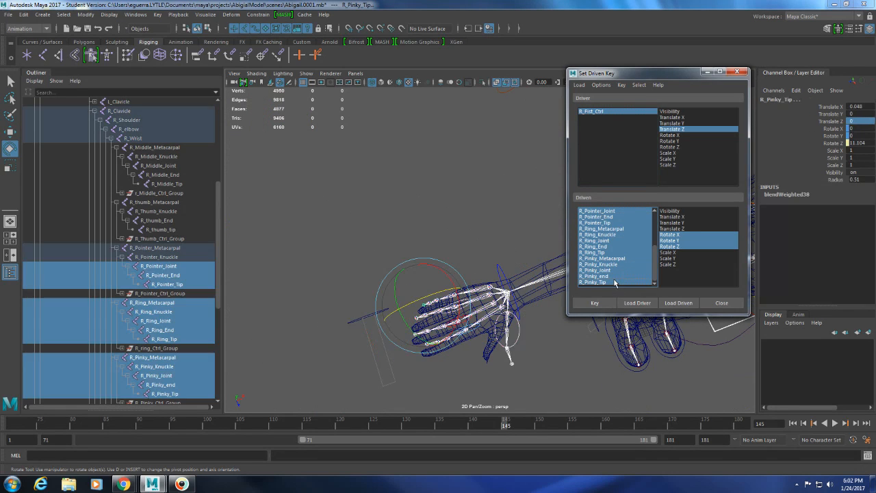
scroll(630, 212, up, 1)
scroll(628, 293, down, 1)
shift+click(635, 283)
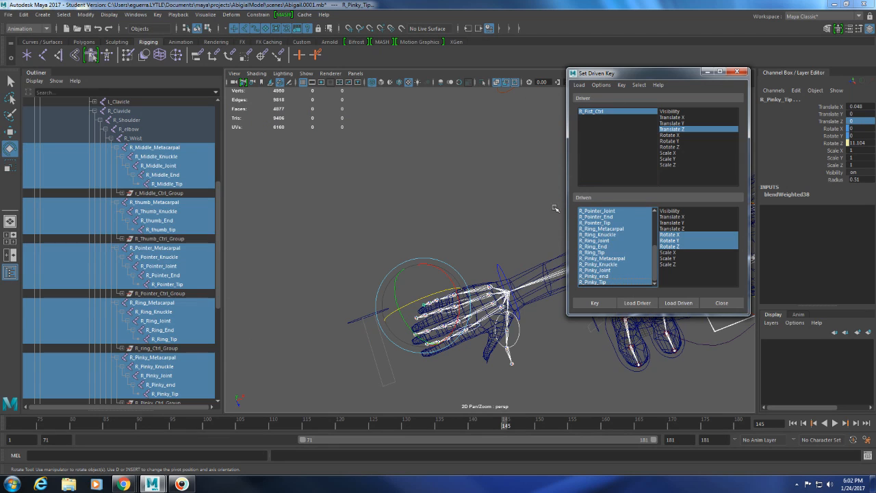
click(595, 303)
click(602, 305)
click(602, 305)
- Test the driven keys by moving R_Fist_Ctrl along Z, ending at 1, and inspect the fist pose
click(363, 317)
key(w)
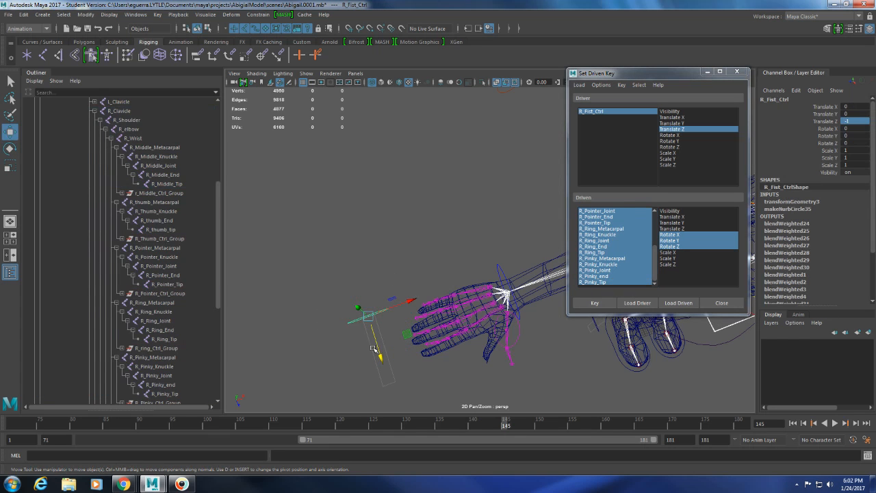
drag(381, 353, 430, 490)
key(ctrl+z)
alt+drag(424, 345, 410, 278)
drag(422, 310, 468, 266)
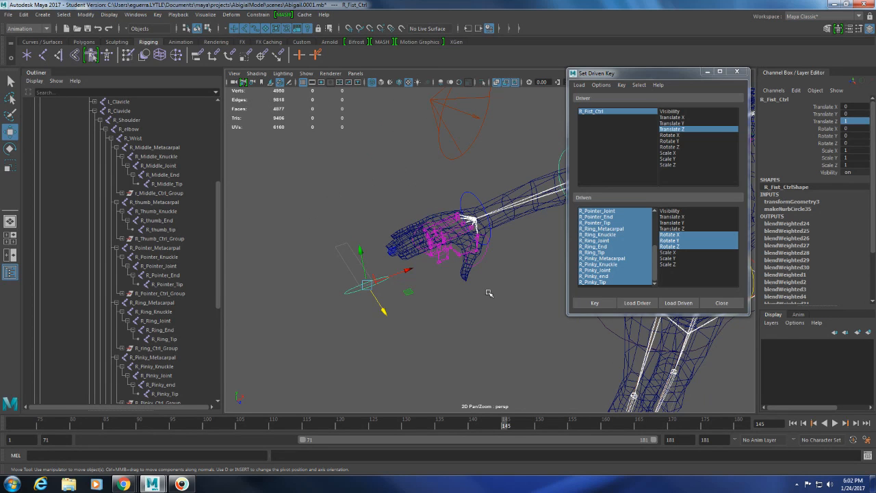
scroll(488, 293, up, 3)
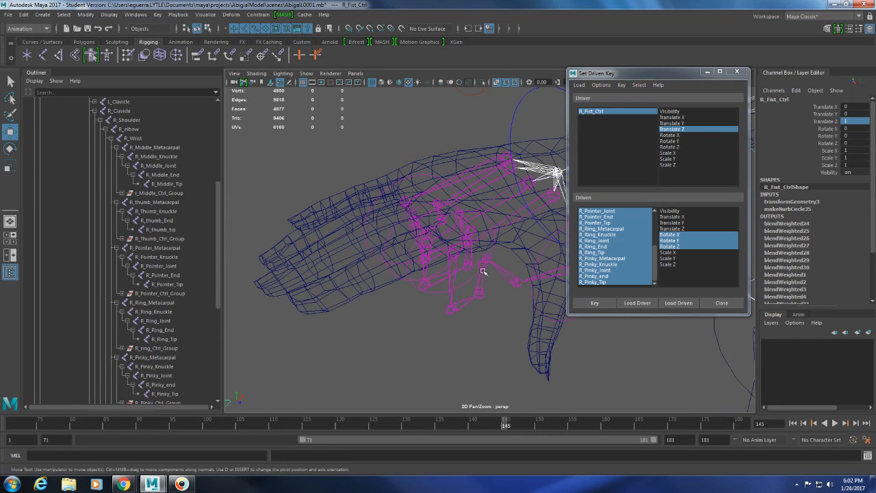
- Try rotating R_Pointer_Ctrl to about -128 in Rotate Z with the hand in the fist pose, and examine the pointer finger
click(436, 293)
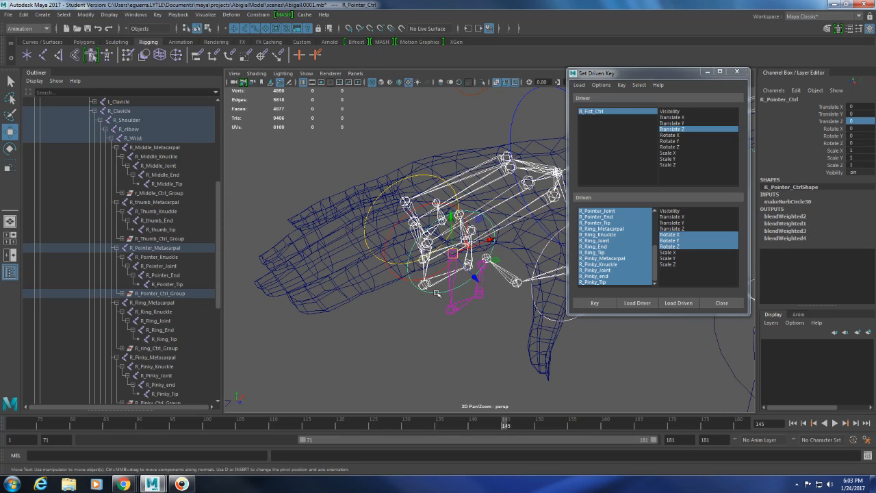
key(e)
drag(412, 253, 534, 197)
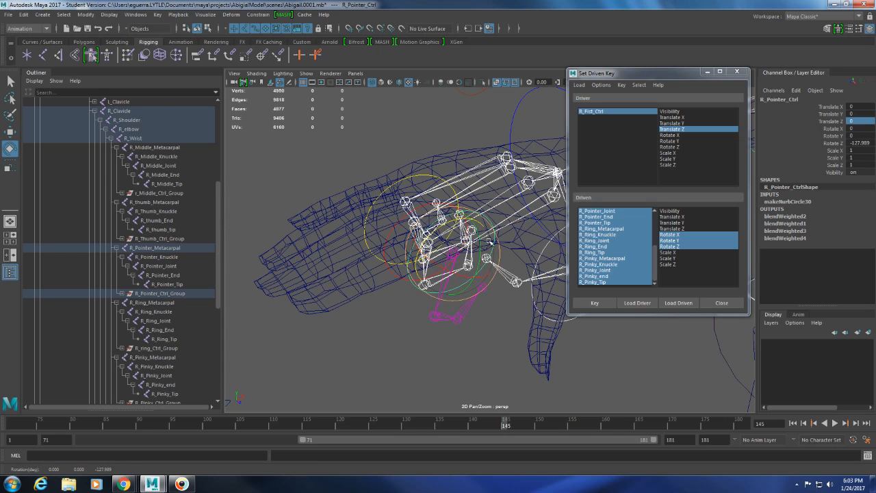
alt+drag(519, 302, 456, 297)
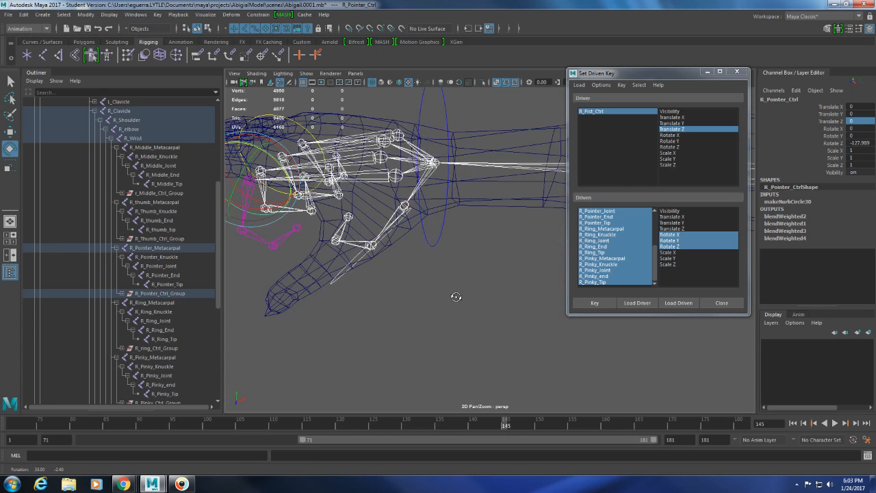
alt+middle_drag(456, 297, 545, 343)
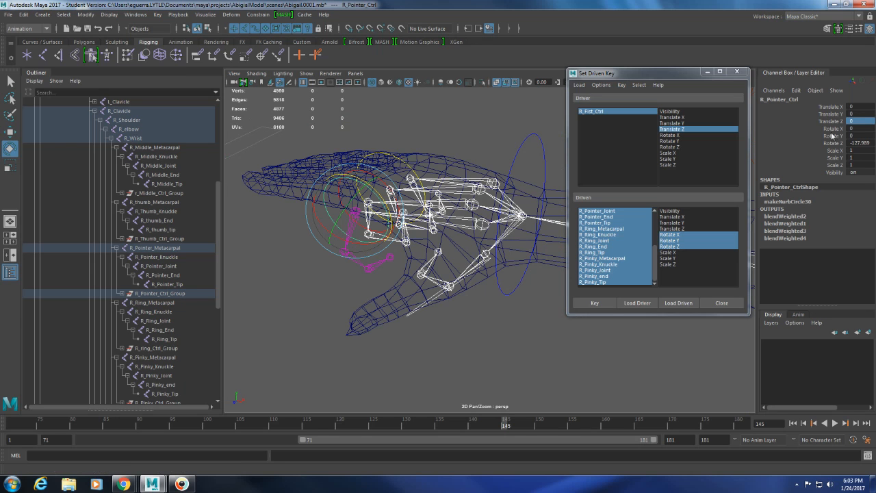
- Close the Set Driven Key window and reset R_Pointer_Ctrl's Rotate Z to 0
click(721, 302)
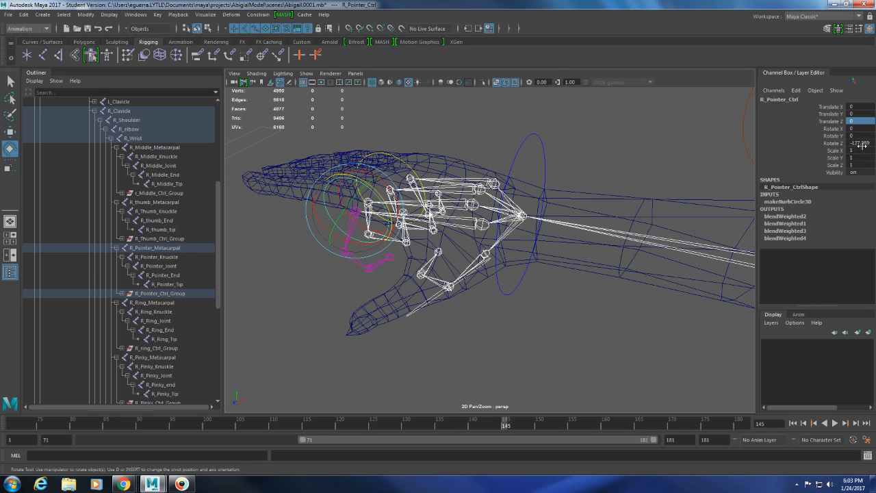
click(860, 142)
text(0)
key(Return)
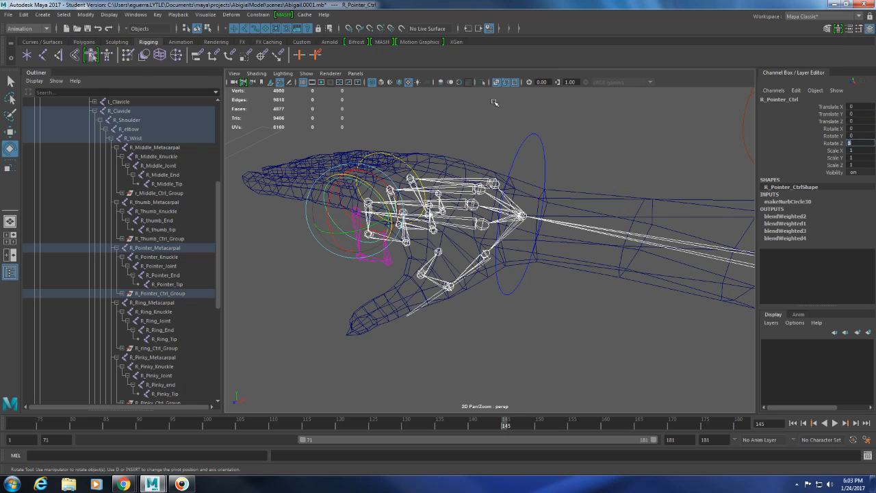
- Return R_Fist_Ctrl to its neutral position by setting its Translate Z to 0
scroll(494, 103, down, 4)
click(317, 223)
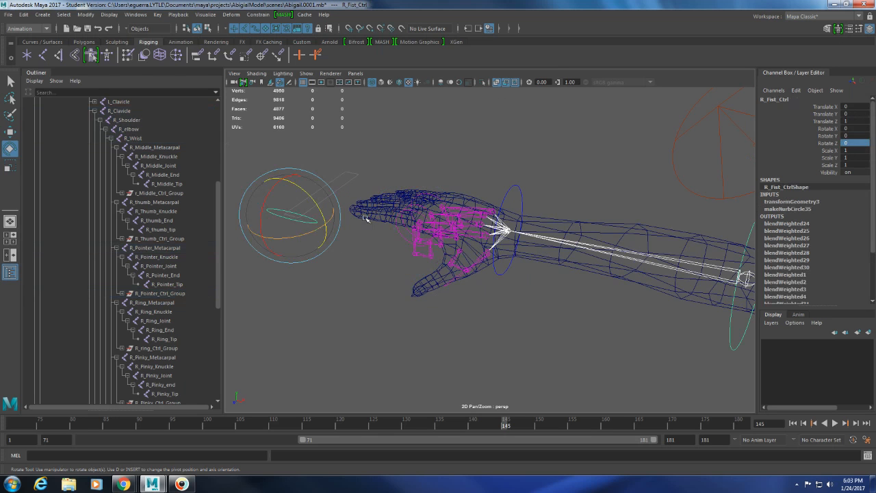
click(849, 120)
text(0)
key(Return)
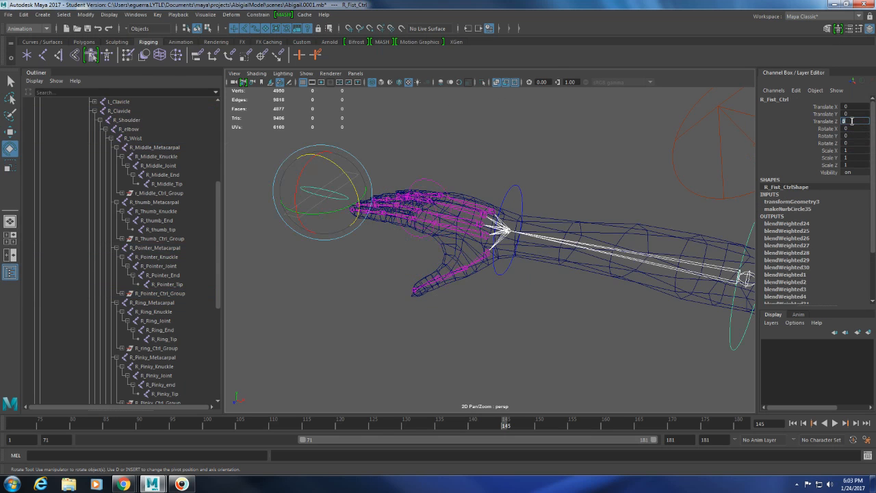
- Open Set Driven Key for R_Pointer_Ctrl, load the control as the driver and choose its Rotate Z as the driving attribute
alt+drag(479, 299, 525, 302)
alt+drag(493, 266, 508, 311)
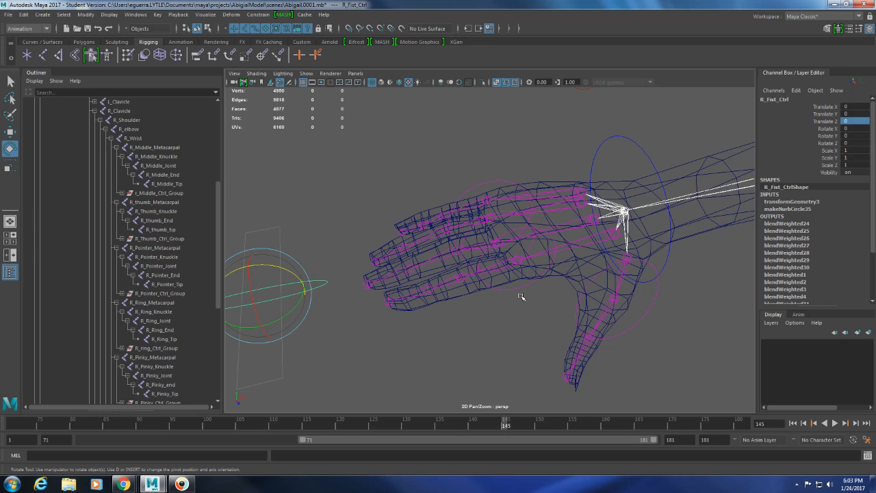
click(517, 290)
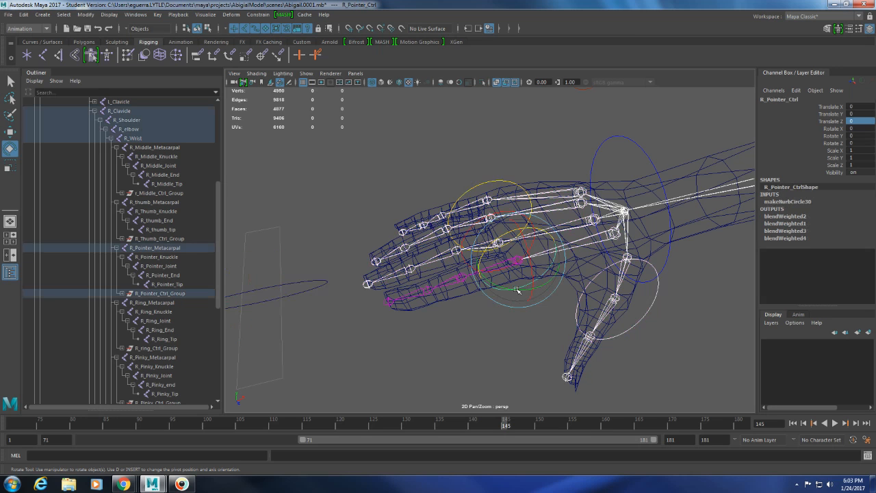
click(158, 14)
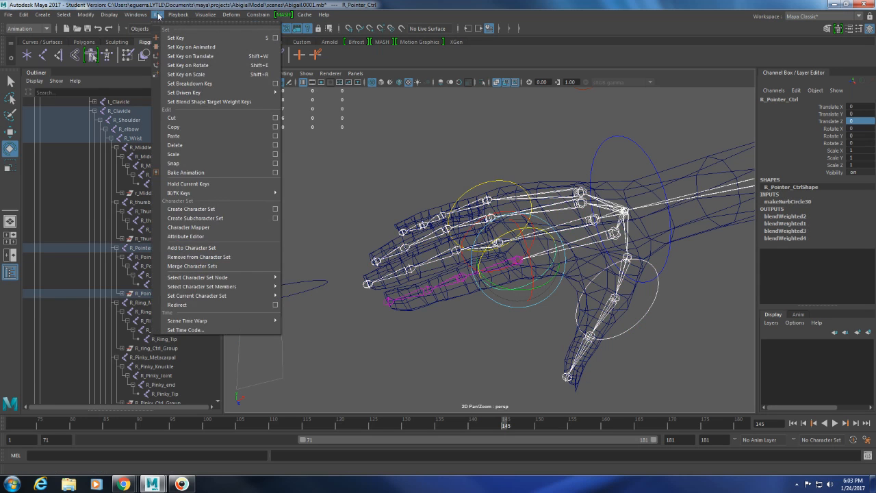
mouse_move(192, 92)
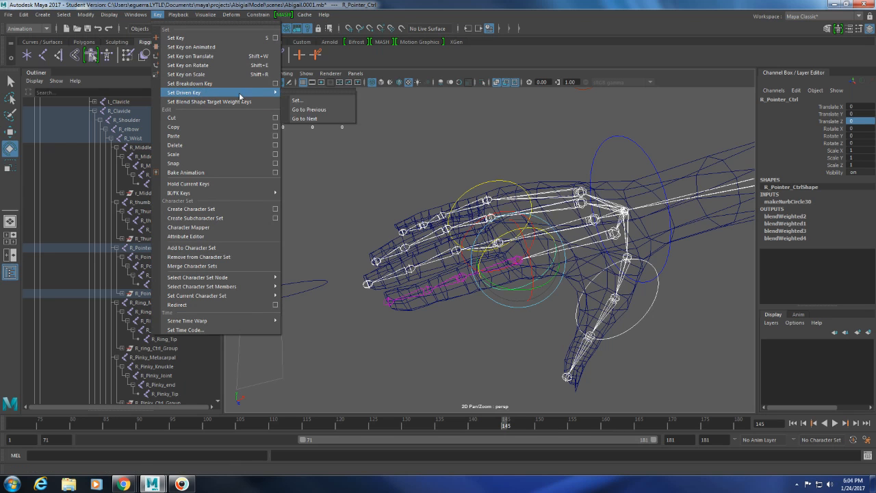
click(342, 101)
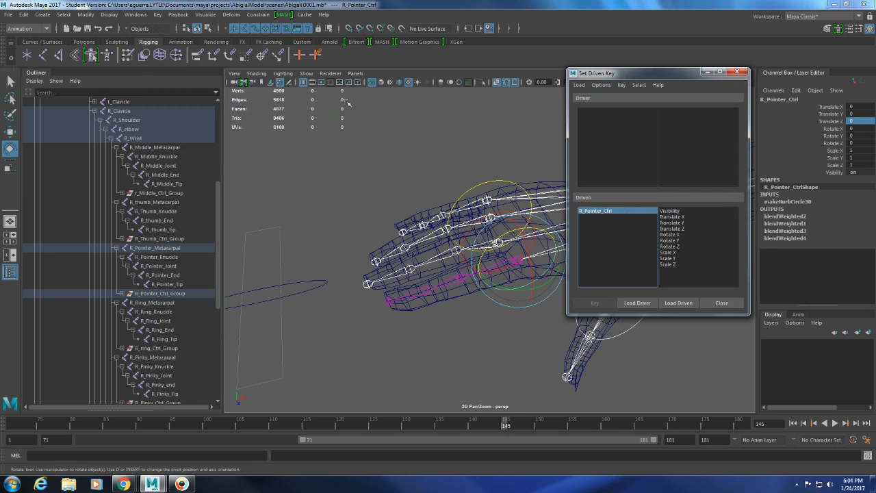
click(628, 304)
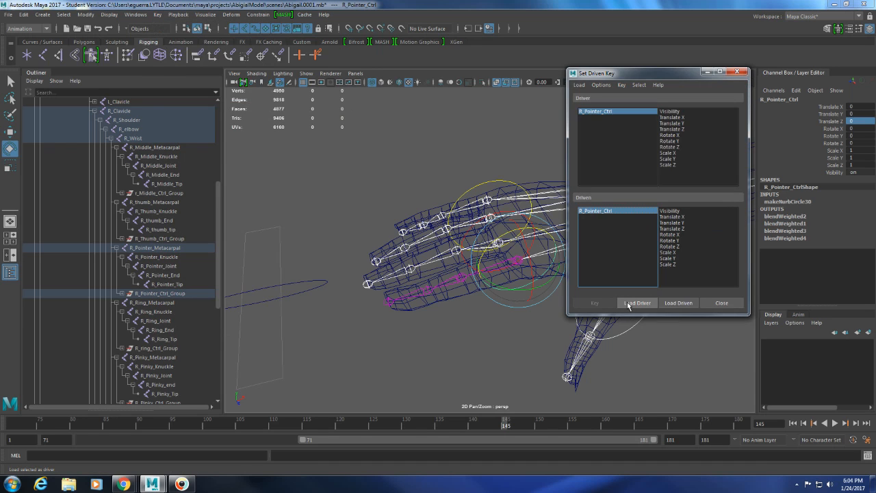
click(667, 147)
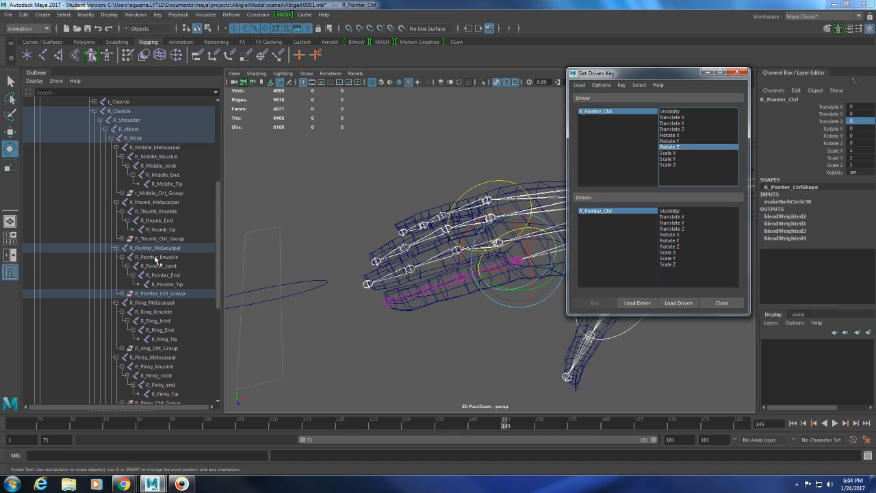
- Load R_Pointer_Knuckle, R_Pointer_Joint, R_Pointer_End and R_Pointer_Tip as driven objects and choose their Rotate Z
drag(158, 261, 166, 287)
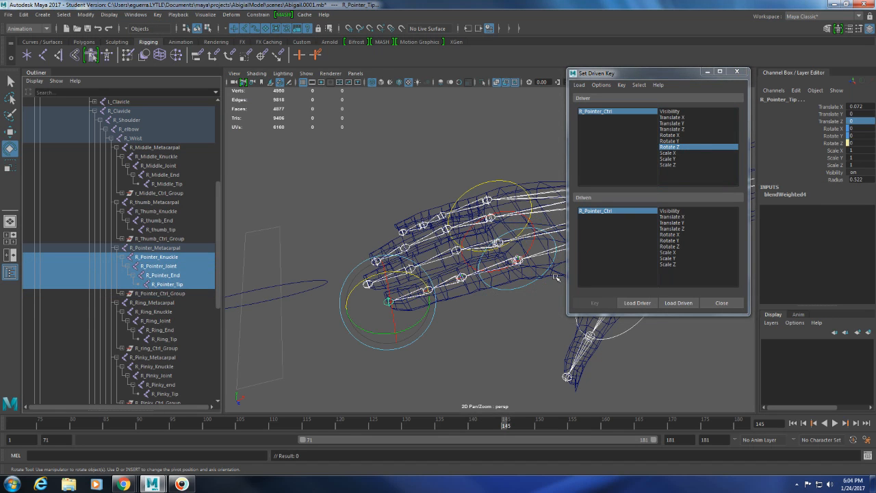
click(672, 304)
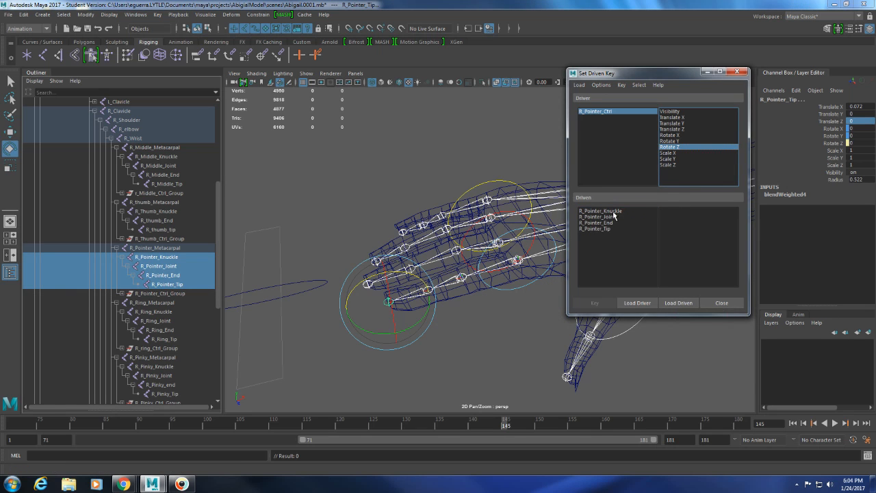
drag(609, 211, 602, 228)
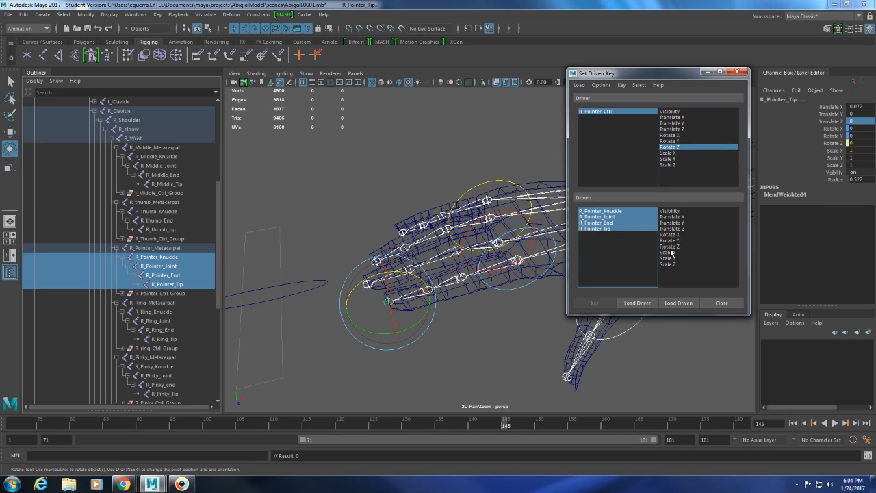
click(674, 246)
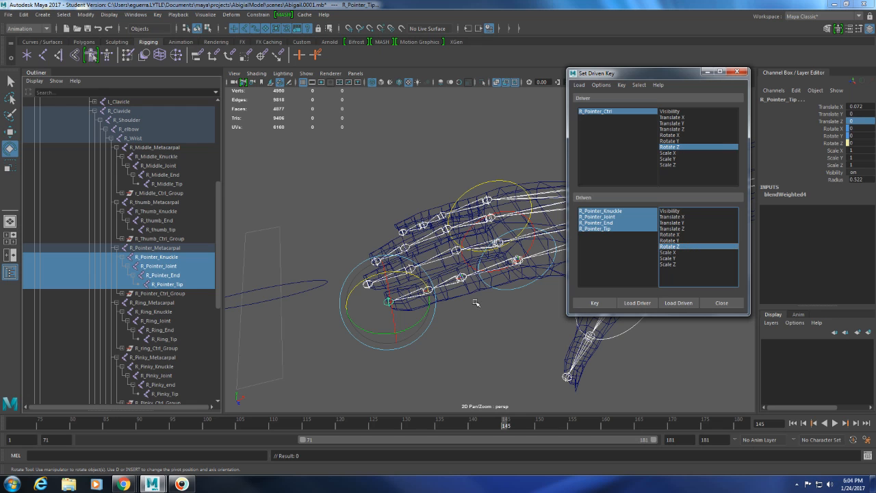
- Try curling the four pointer joints to about 95.7 in Rotate Z with R_Pointer_Ctrl at 0, then undo the rotation
alt+middle_drag(477, 314, 466, 315)
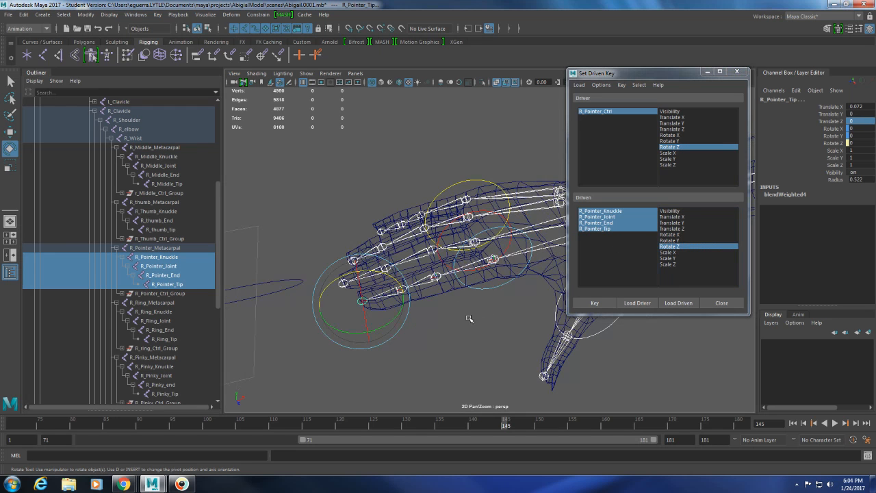
click(606, 214)
shift+click(606, 230)
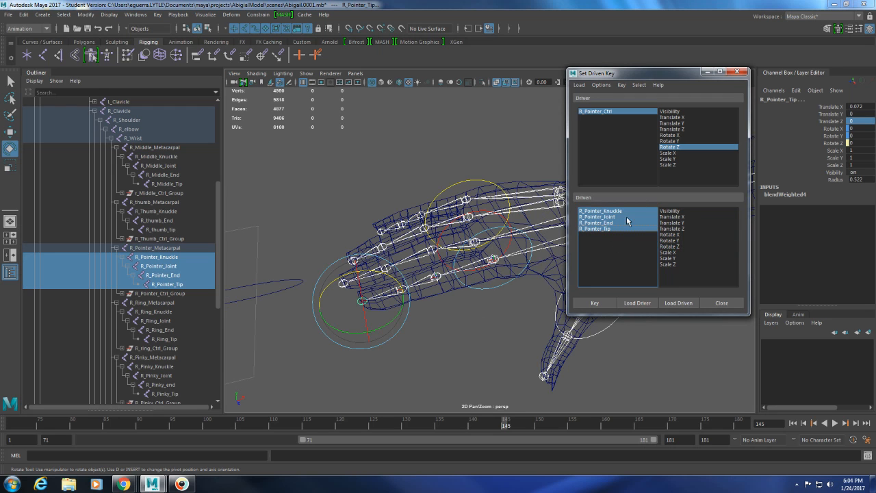
click(379, 274)
drag(380, 274, 449, 268)
drag(475, 198, 433, 288)
alt+middle_drag(433, 288, 463, 333)
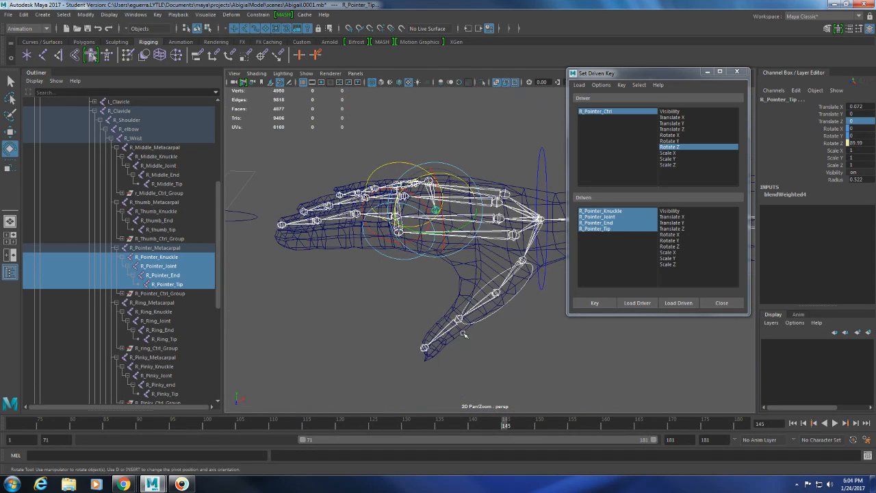
drag(462, 180, 466, 184)
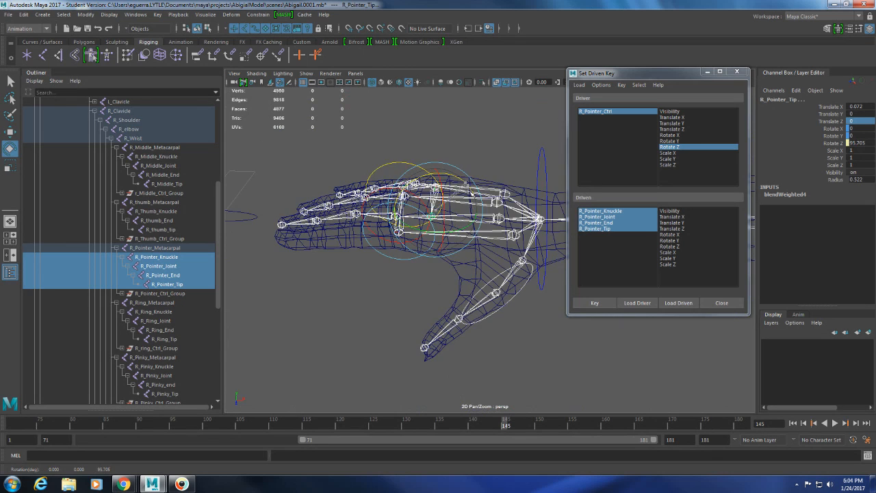
mouse_move(473, 218)
alt+mouse_down()
mouse_move(472, 232)
mouse_move(477, 208)
alt+mouse_up()
alt+middle_drag(450, 270, 474, 285)
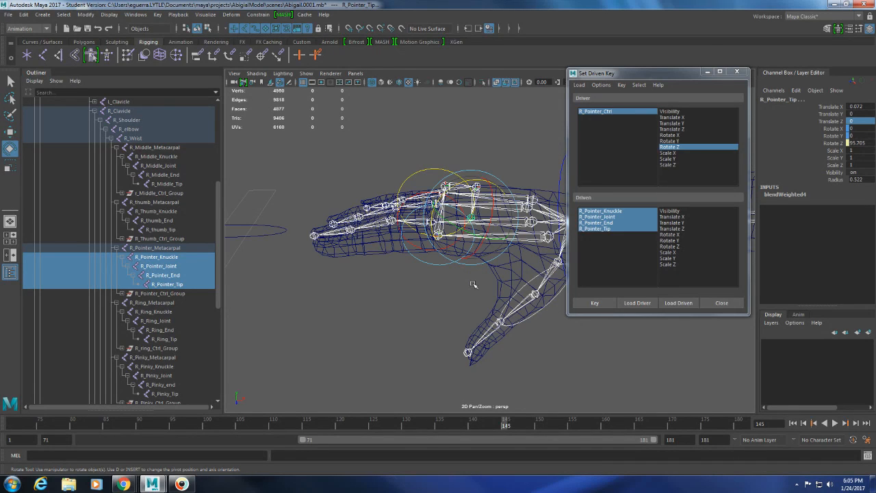
click(670, 246)
click(612, 112)
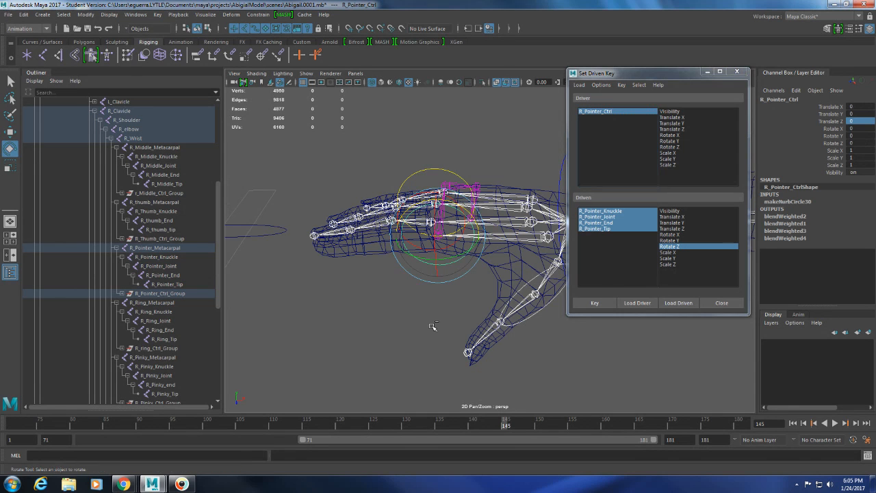
key(ctrl+z)
- Try R_Pointer_Ctrl at 90 in Rotate Z, and reselect the four driven pointer joints
click(457, 261)
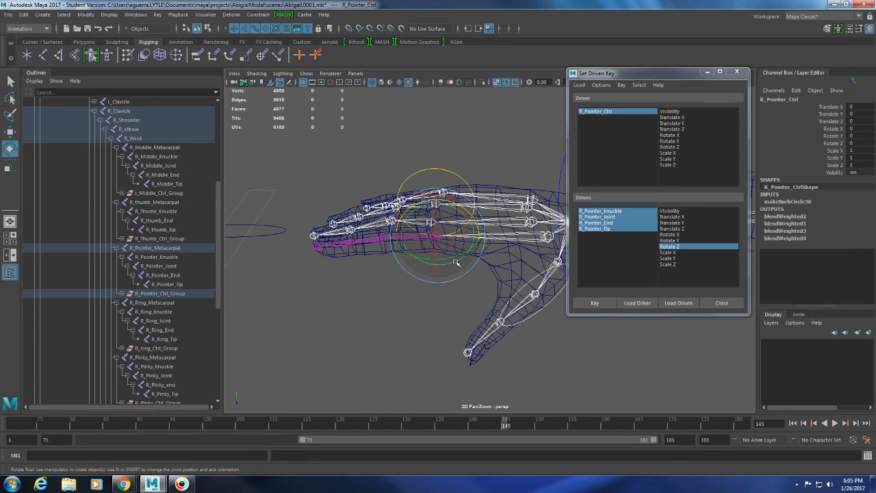
drag(474, 234, 475, 257)
click(863, 142)
text(90)
key(Return)
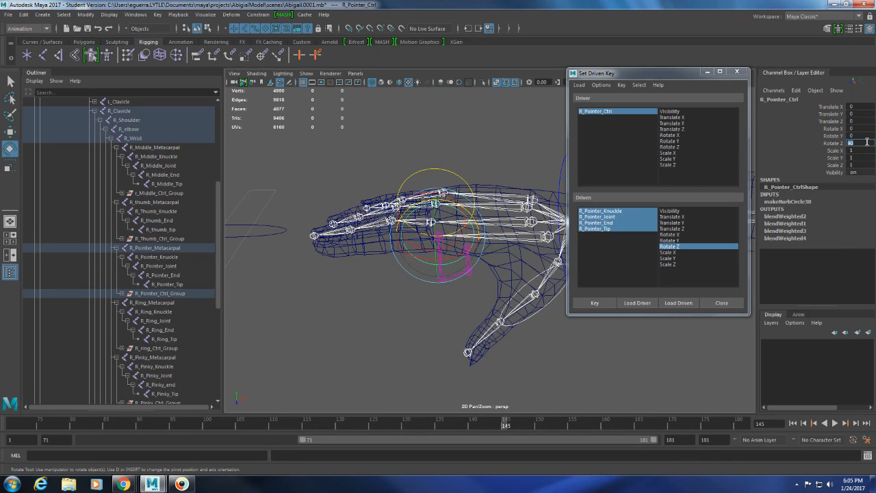
drag(619, 210, 614, 229)
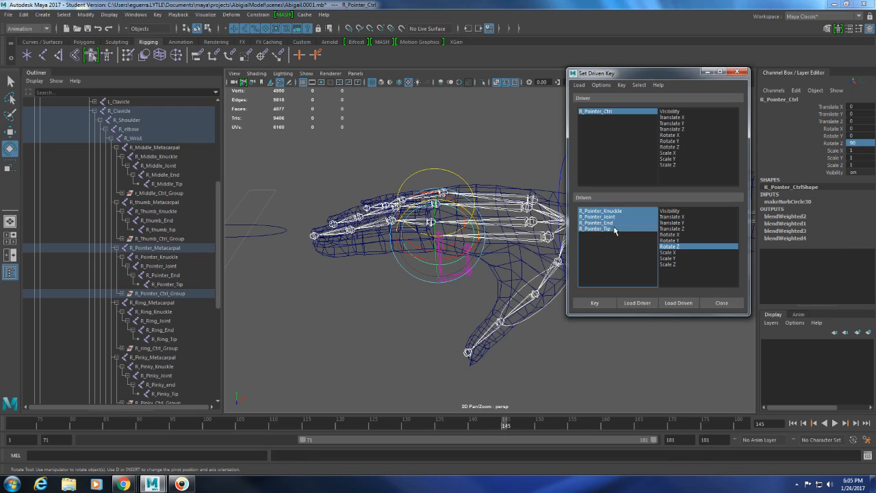
- Set R_Pointer_Ctrl's Rotate Z to -90 and curl the four pointer joints to about 92 in Rotate Z
click(612, 111)
double_click(856, 143)
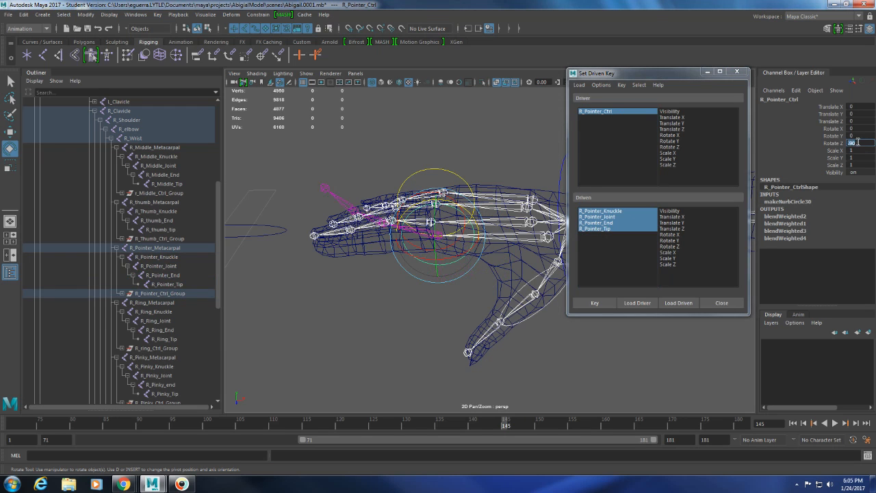
drag(611, 213, 612, 235)
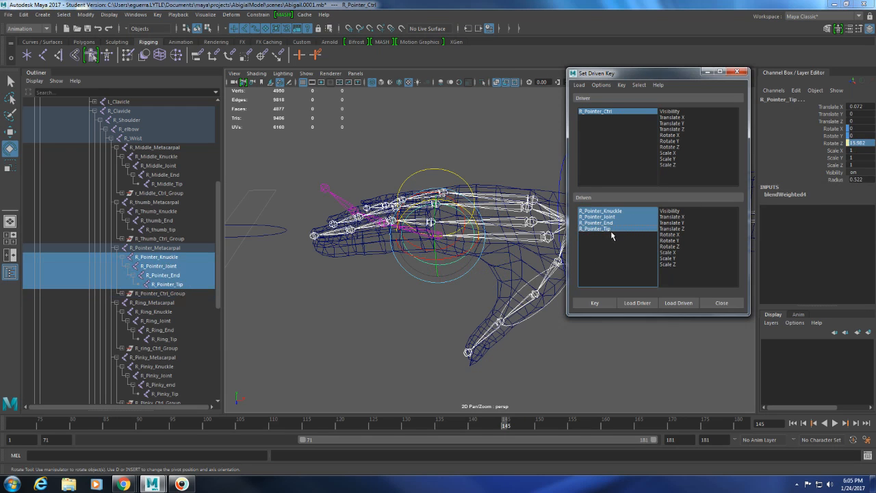
drag(353, 161, 432, 266)
mouse_move(381, 236)
alt+mouse_down()
mouse_move(391, 247)
mouse_move(350, 265)
mouse_move(394, 244)
mouse_move(392, 232)
alt+mouse_up()
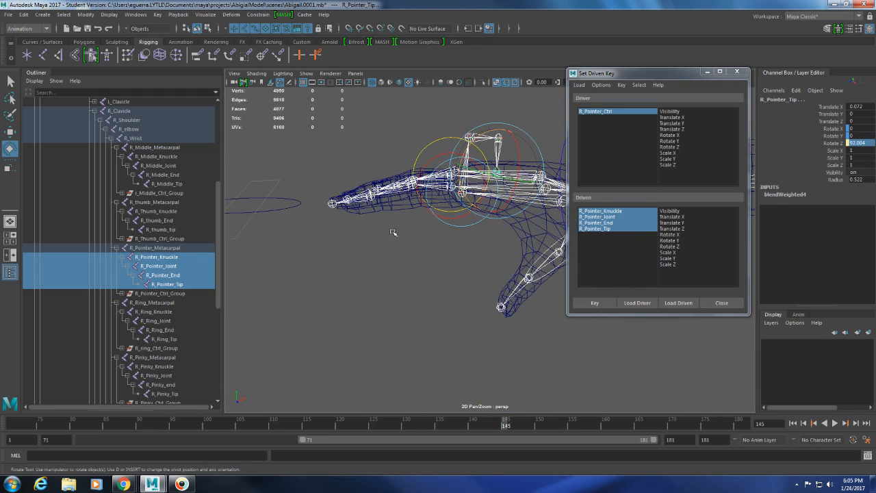
- Key the Rotate Z of the four pointer joints against R_Pointer_Ctrl's Rotate Z at -90, and reselect the driver control
click(679, 247)
click(680, 147)
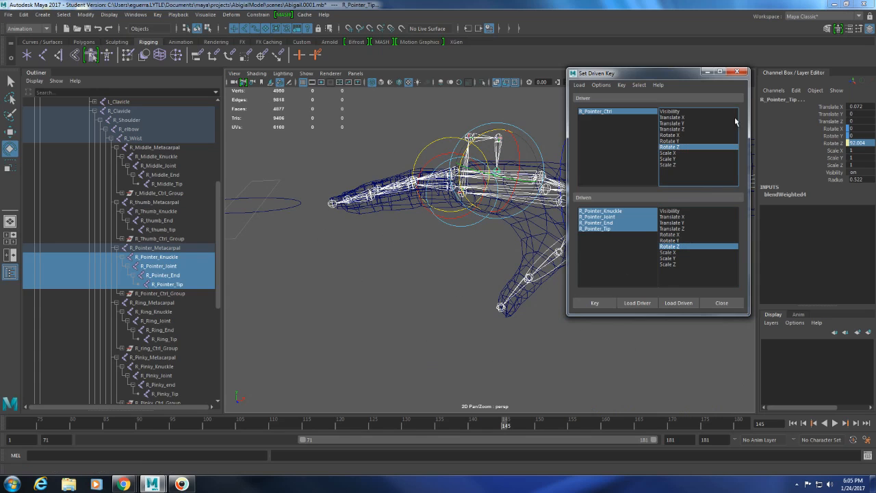
click(600, 303)
click(611, 111)
click(855, 143)
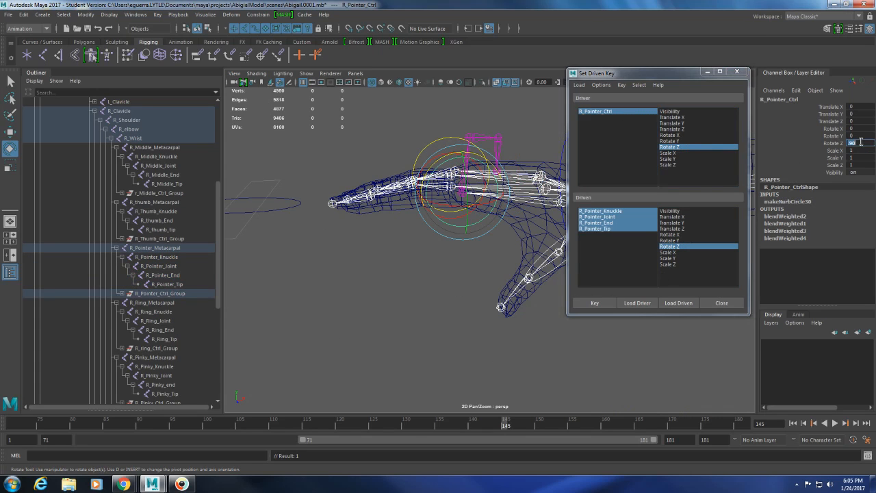
- Move R_Fist_Ctrl to 1 in Translate Z to close the hand into a fist
click(287, 199)
alt+drag(287, 198, 453, 348)
key(w)
scroll(453, 348, up, 4)
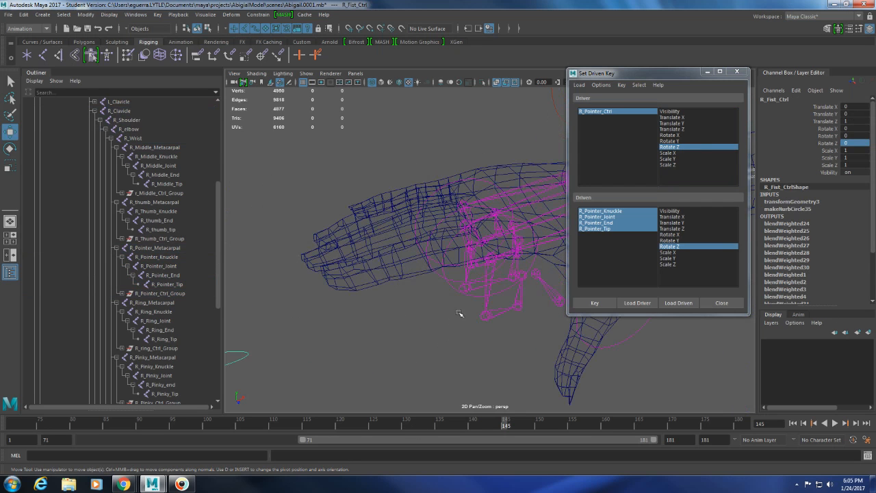
- Rotate R_Pointer_Ctrl to about -75.8 in Rotate Z to extend the pointer finger out of the fist
click(458, 291)
click(466, 298)
click(471, 295)
key(e)
drag(471, 296, 483, 304)
mouse_move(494, 236)
mouse_down()
mouse_move(551, 219)
mouse_move(498, 226)
mouse_move(506, 237)
mouse_up()
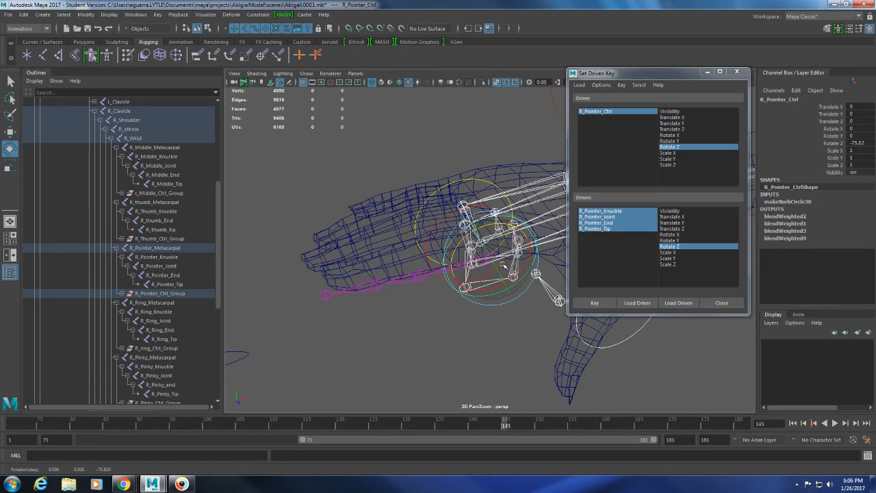
- Adjust R_Pointer_Ctrl to about -64.9 in Rotate Z and close the Set Driven Key window
alt+drag(416, 287, 494, 299)
alt+drag(469, 269, 386, 260)
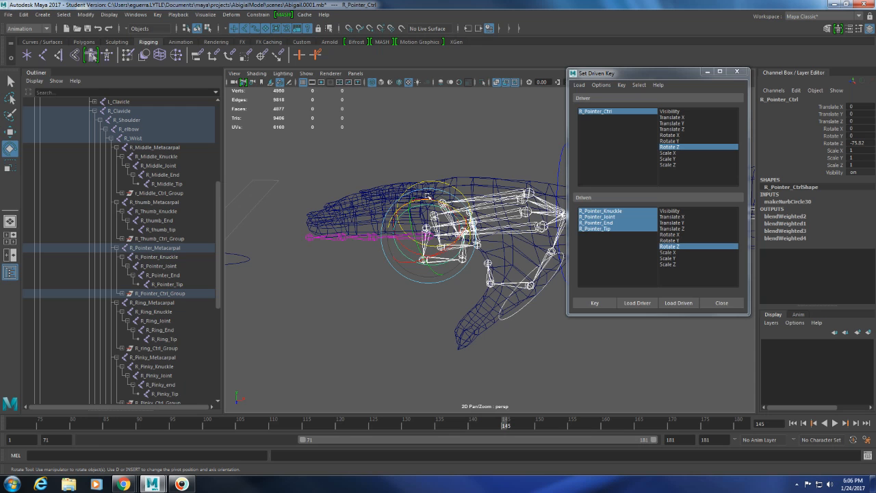
drag(429, 203, 422, 228)
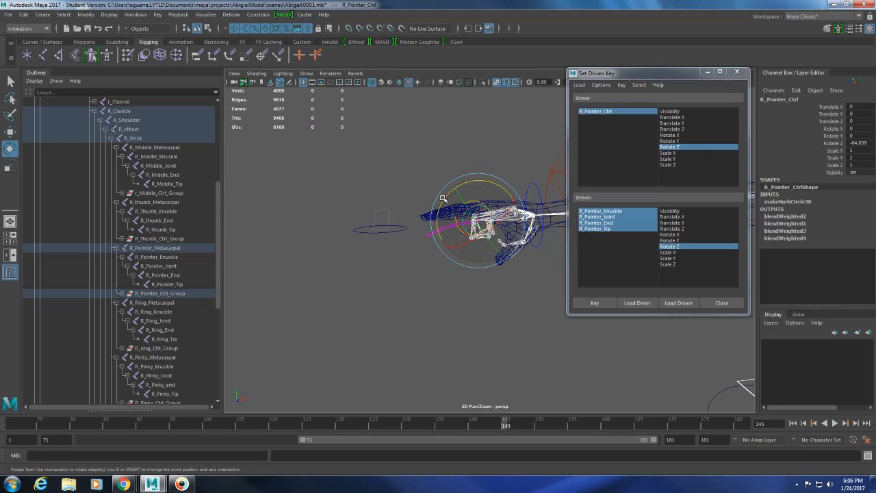
click(730, 304)
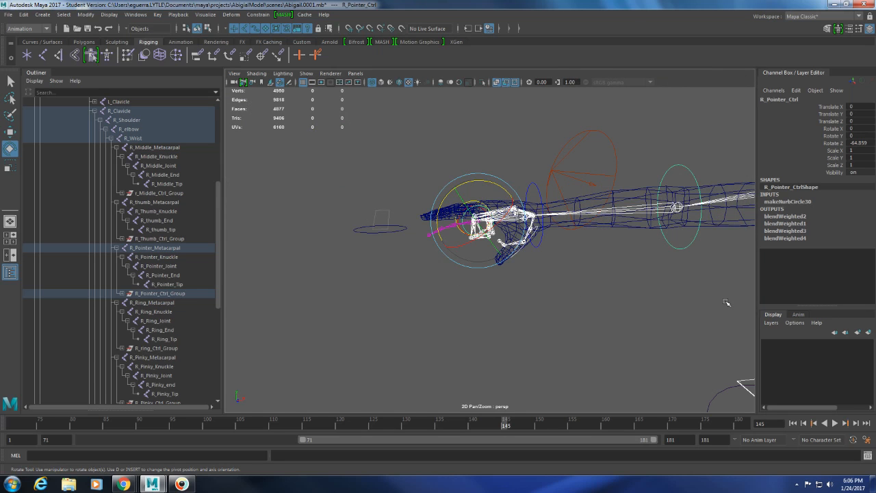
click(181, 483)
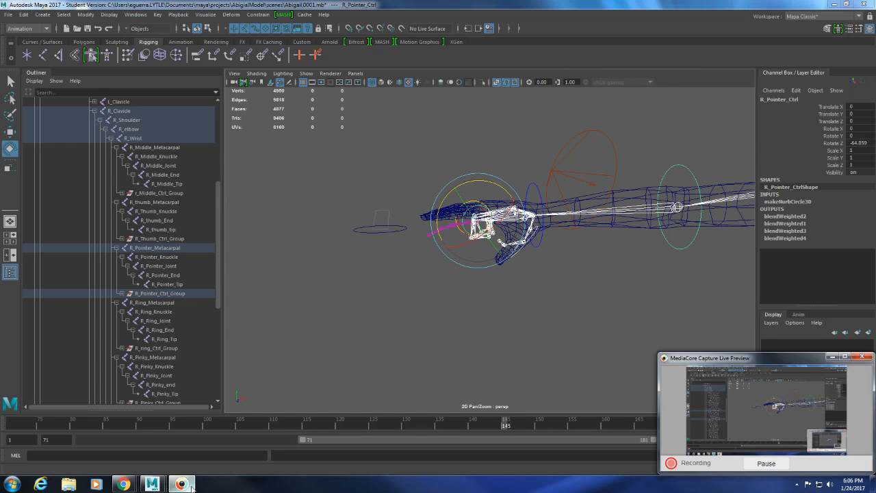